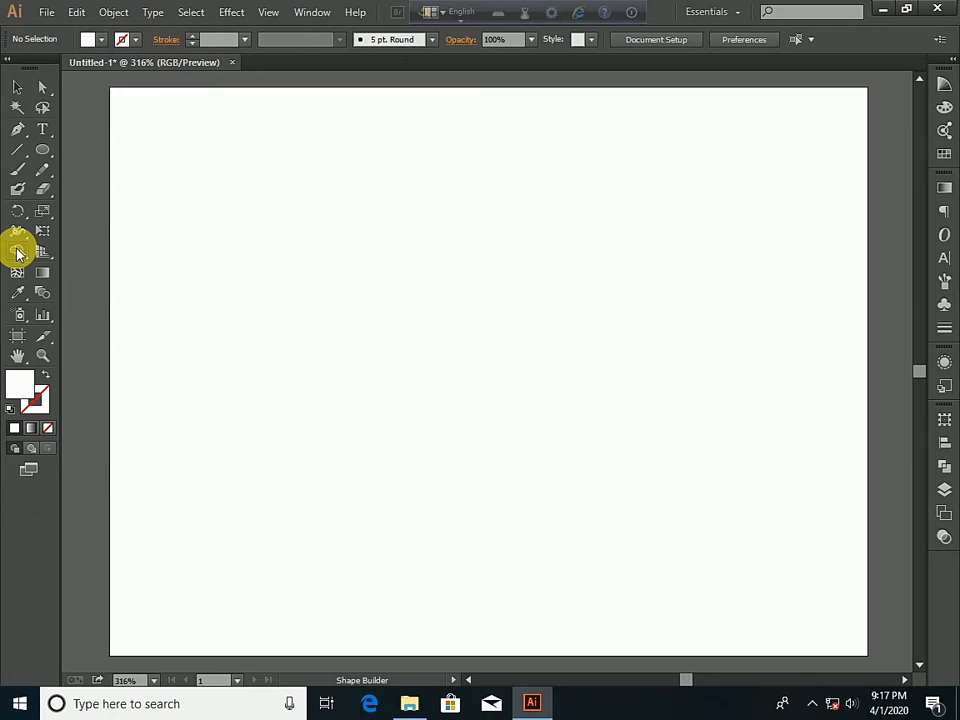
- Draw a rectangle in the upper-left part of the artboard and give it a red fill with no stroke
left_click(47, 148)
left_click(97, 150)
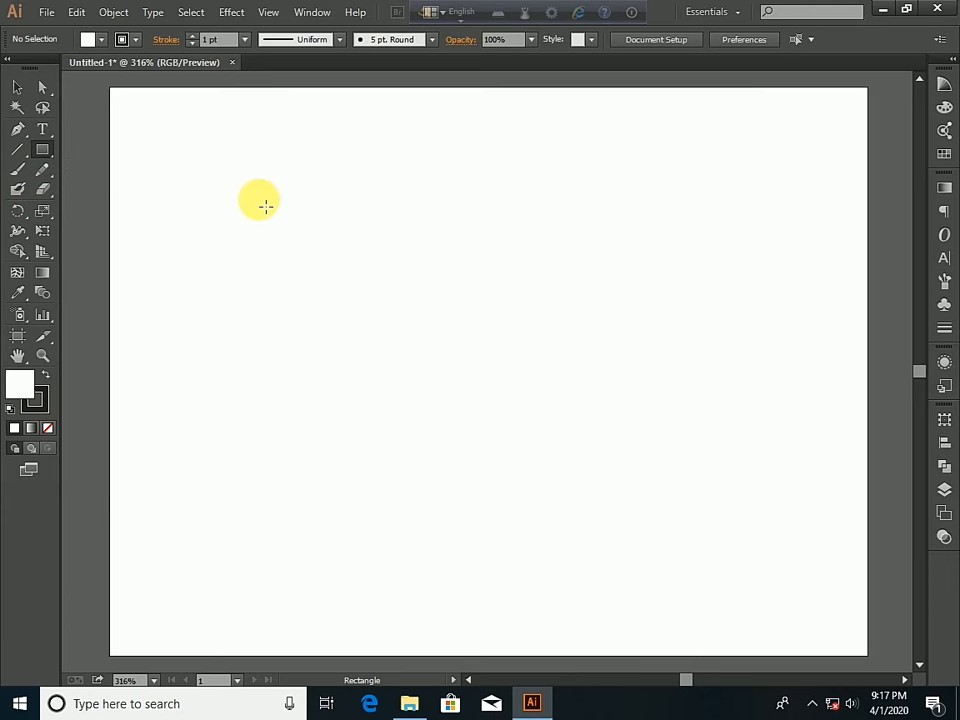
mouse_move(188, 144)
left_mouse_down()
mouse_move(246, 195)
mouse_move(361, 254)
mouse_move(420, 268)
mouse_move(410, 277)
mouse_move(321, 251)
mouse_move(336, 250)
left_mouse_up()
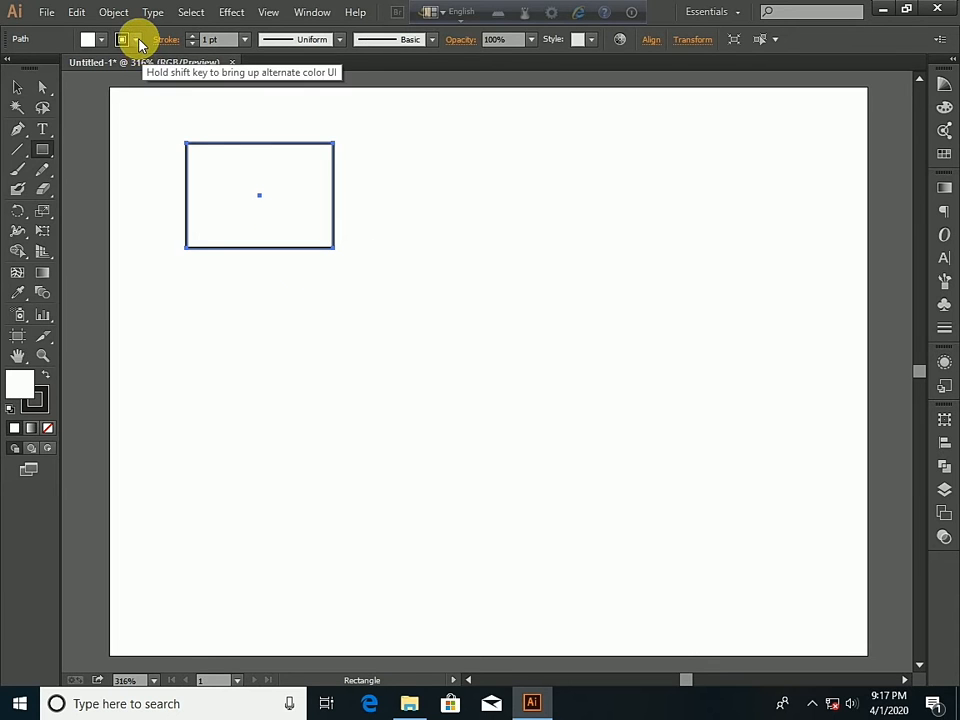
left_click(135, 39)
left_click(18, 74)
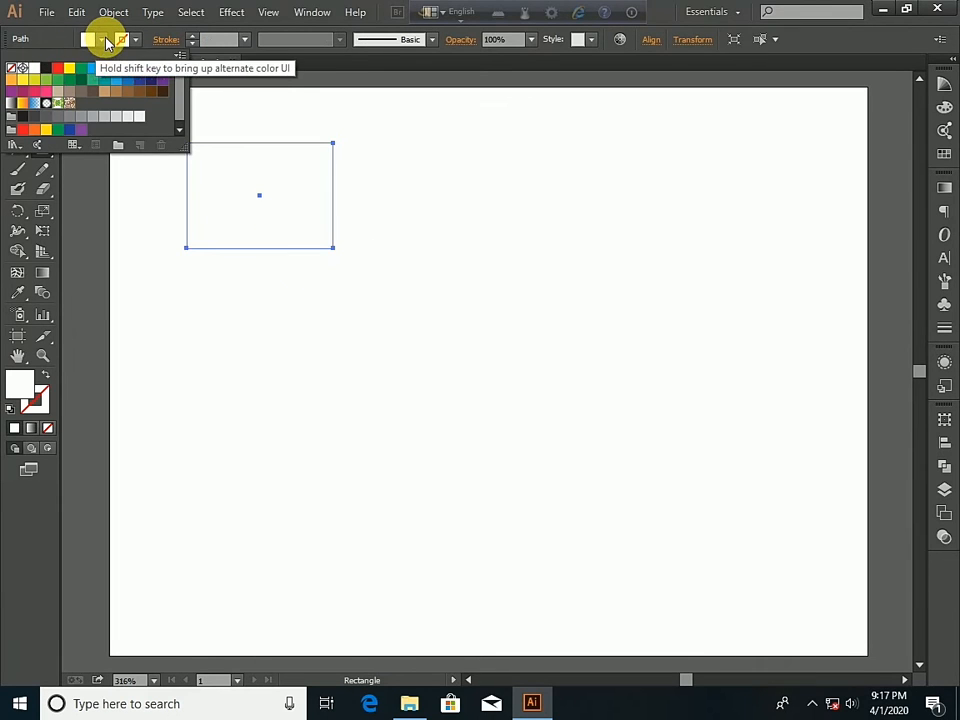
left_click(103, 39)
left_click(103, 39)
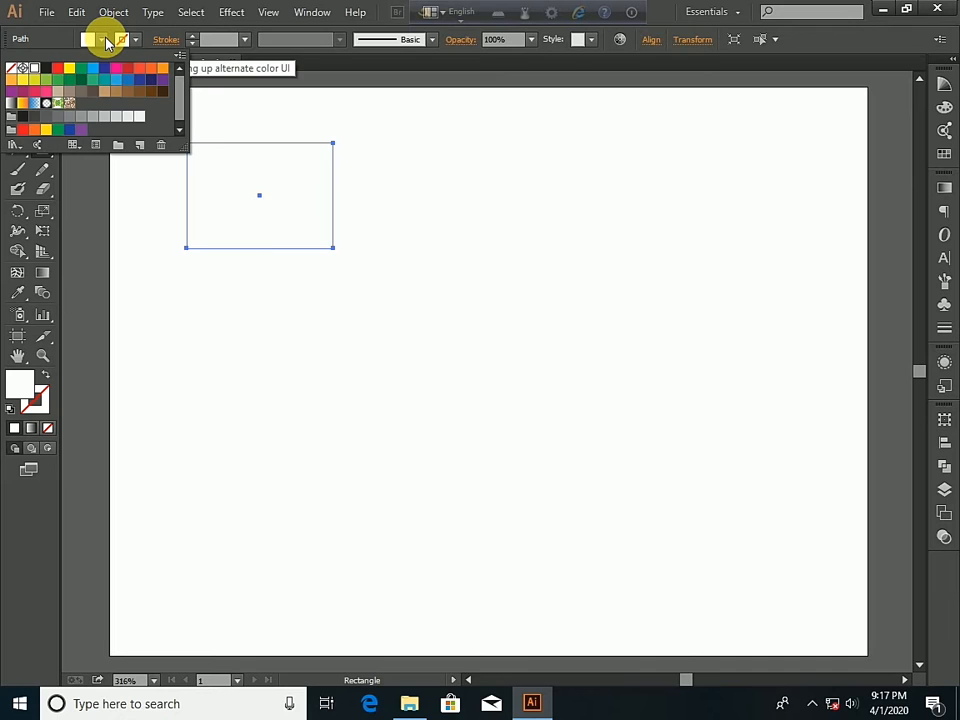
left_click(60, 69)
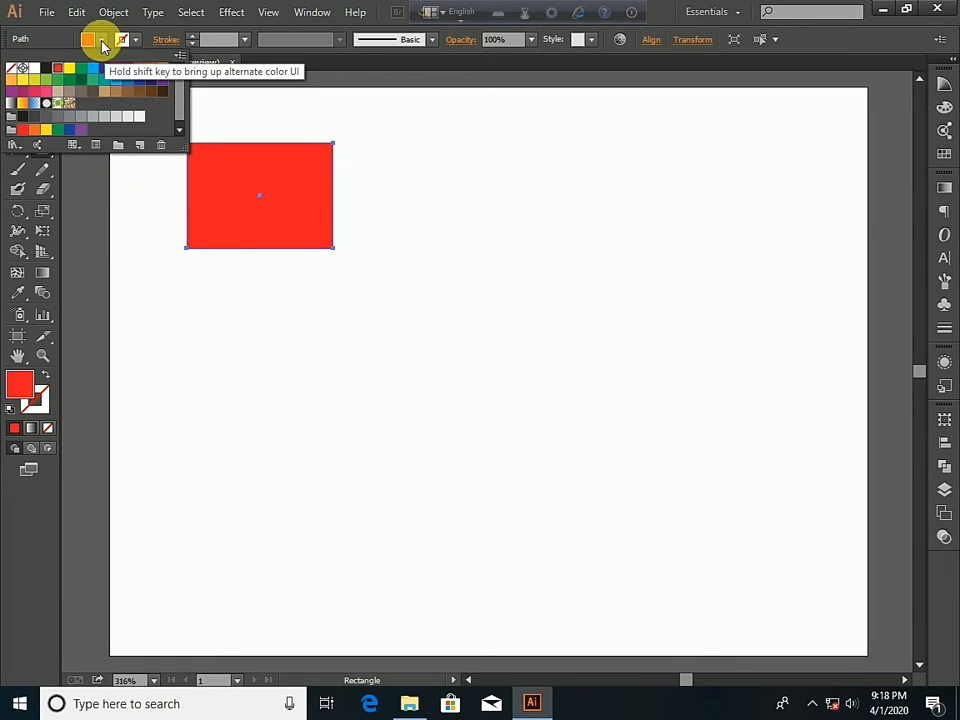
left_click(101, 38)
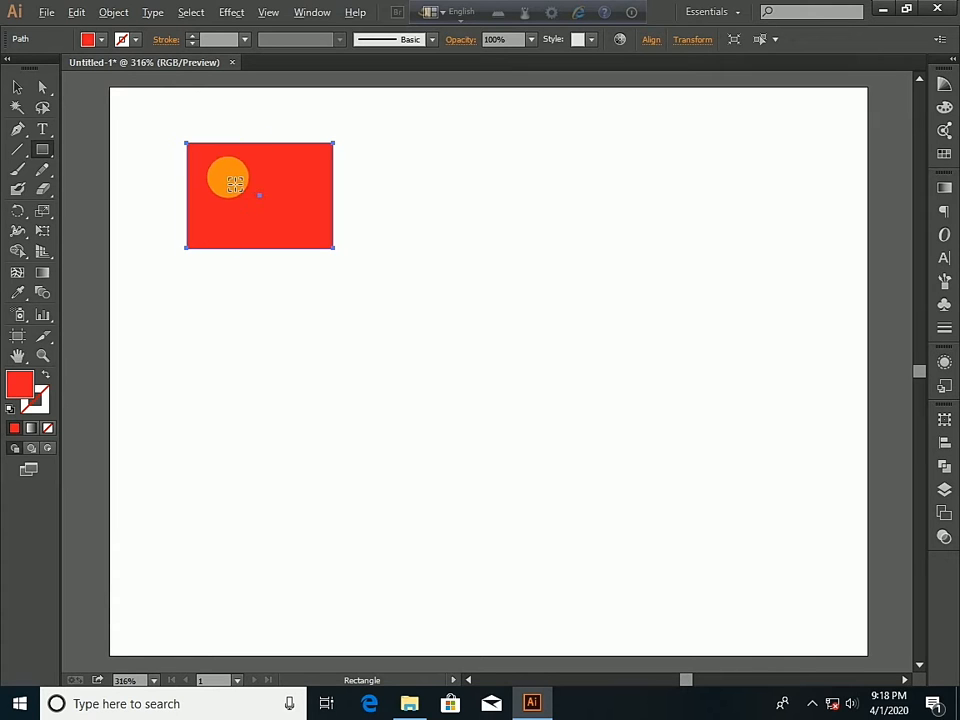
- Make three copies of the red rectangle, then overlap one copy with the original's right side and reduce its height
left_click(17, 89)
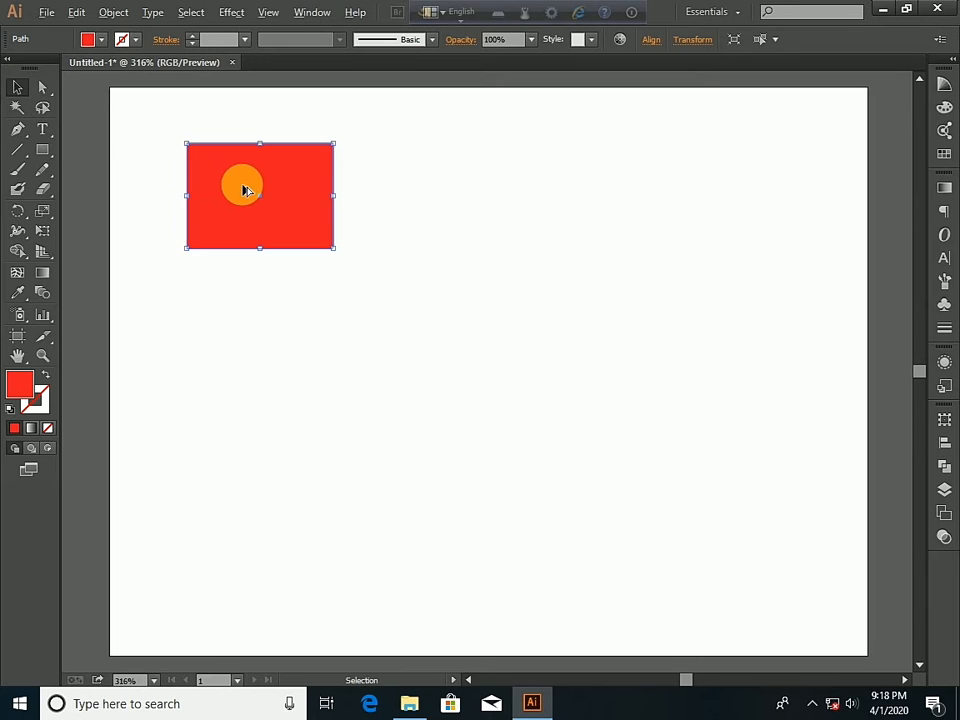
left_click_drag(243, 188, 570, 326)
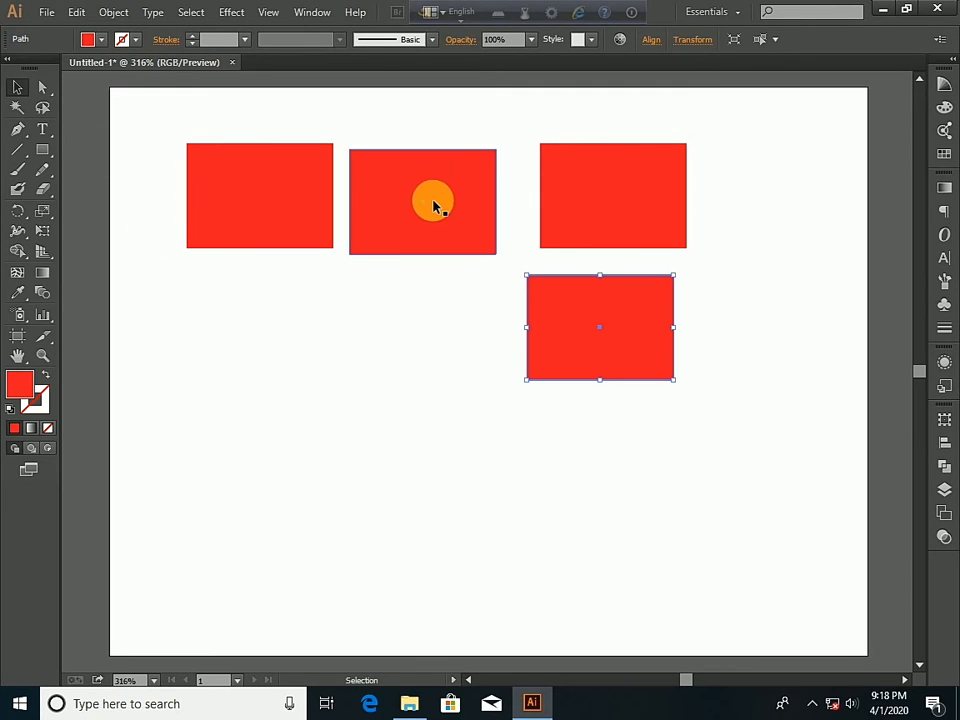
left_click_drag(435, 204, 391, 199)
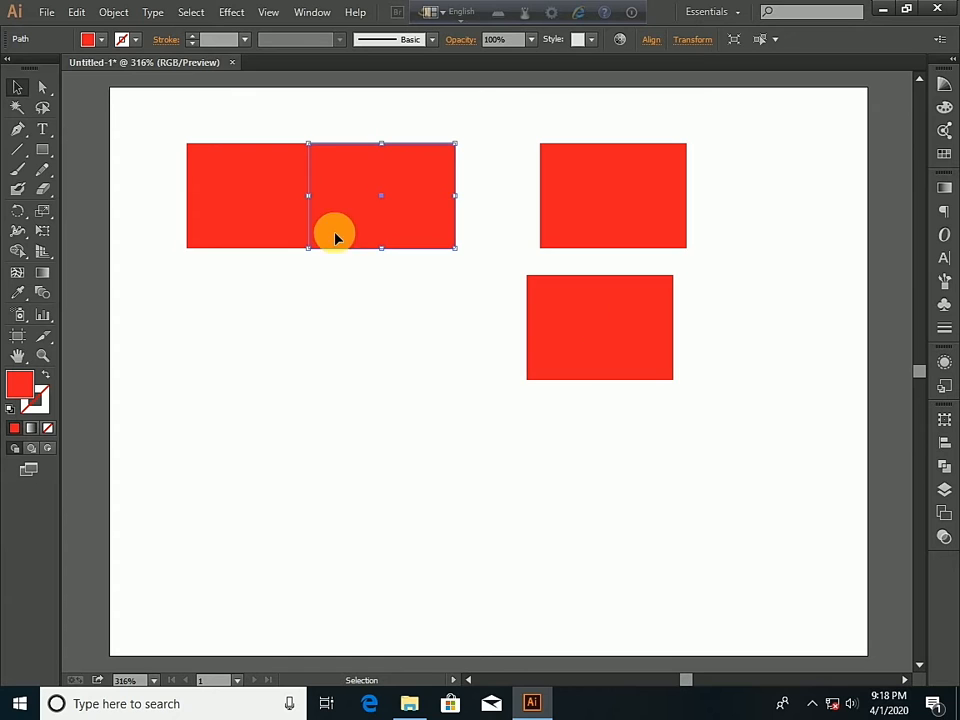
left_click_drag(381, 247, 396, 214)
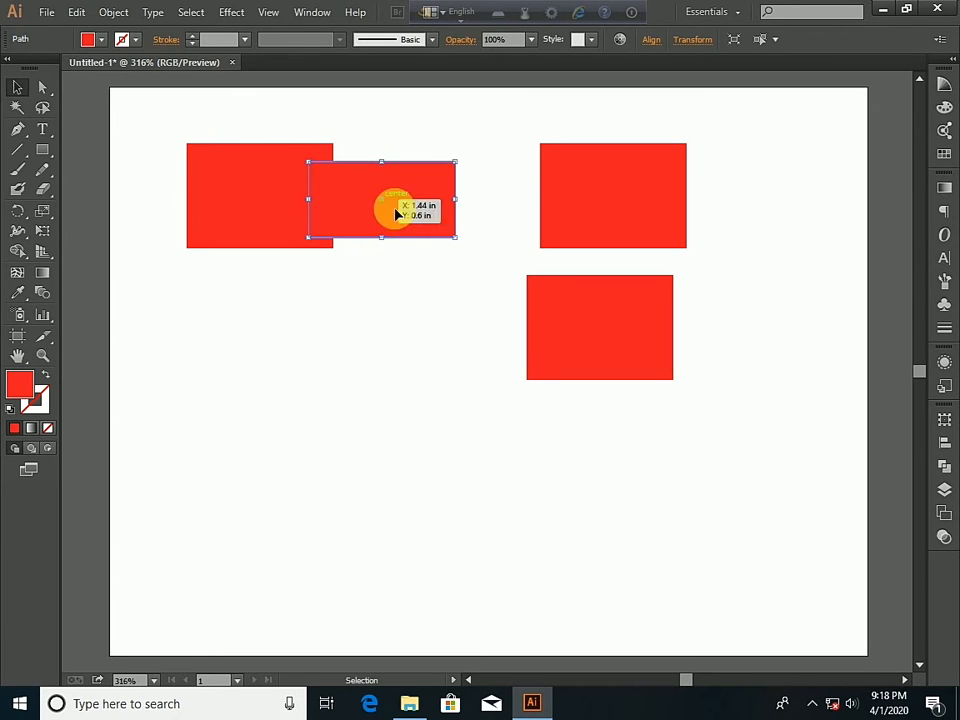
- Overlap the other two copies with the original's left corners and move all four rectangles toward the artboard's center
left_click_drag(563, 334, 169, 265)
left_click_drag(628, 189, 212, 124)
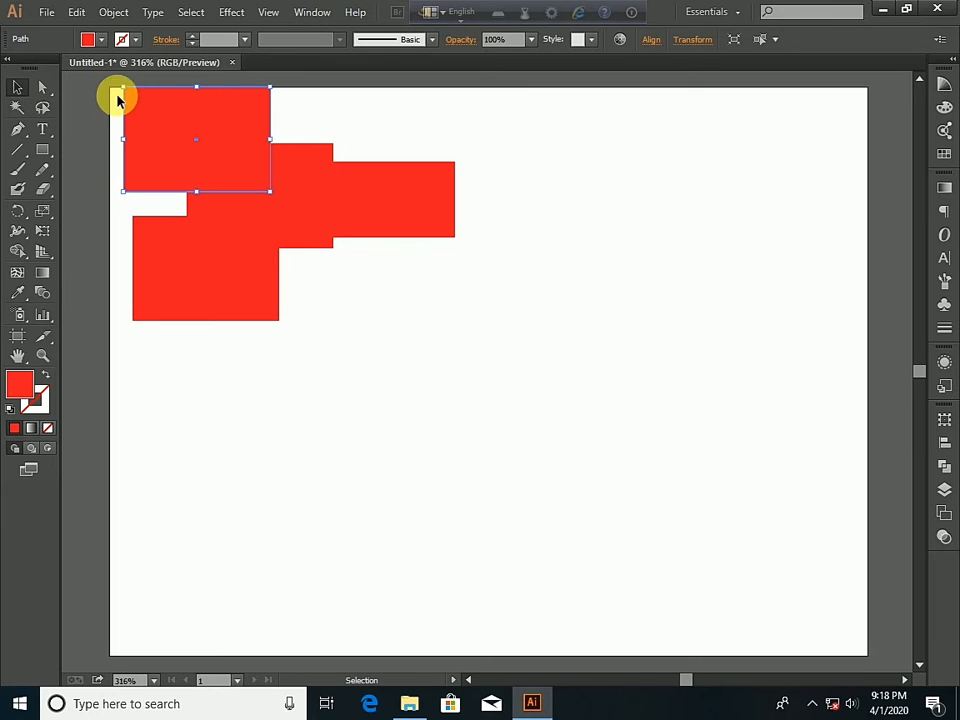
left_click_drag(97, 81, 491, 339)
left_click_drag(249, 141, 398, 236)
- Select all four overlapping rectangles and split them into separate regions along their overlaps with the Shape Builder tool
left_click(296, 157)
left_click_drag(195, 148, 696, 474)
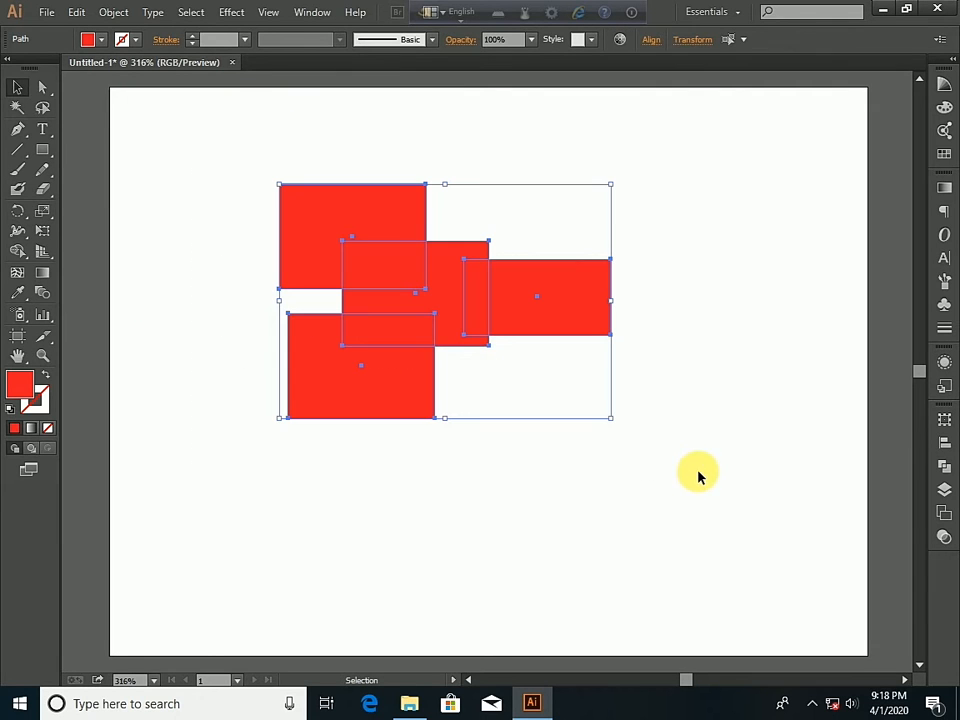
left_click(16, 255)
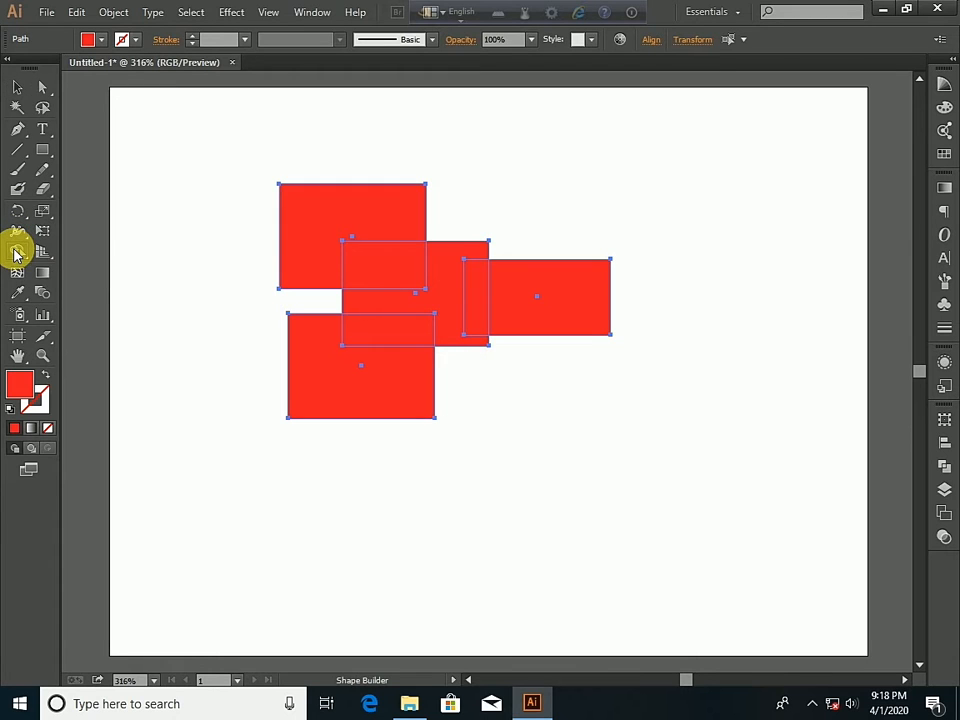
left_click(309, 217)
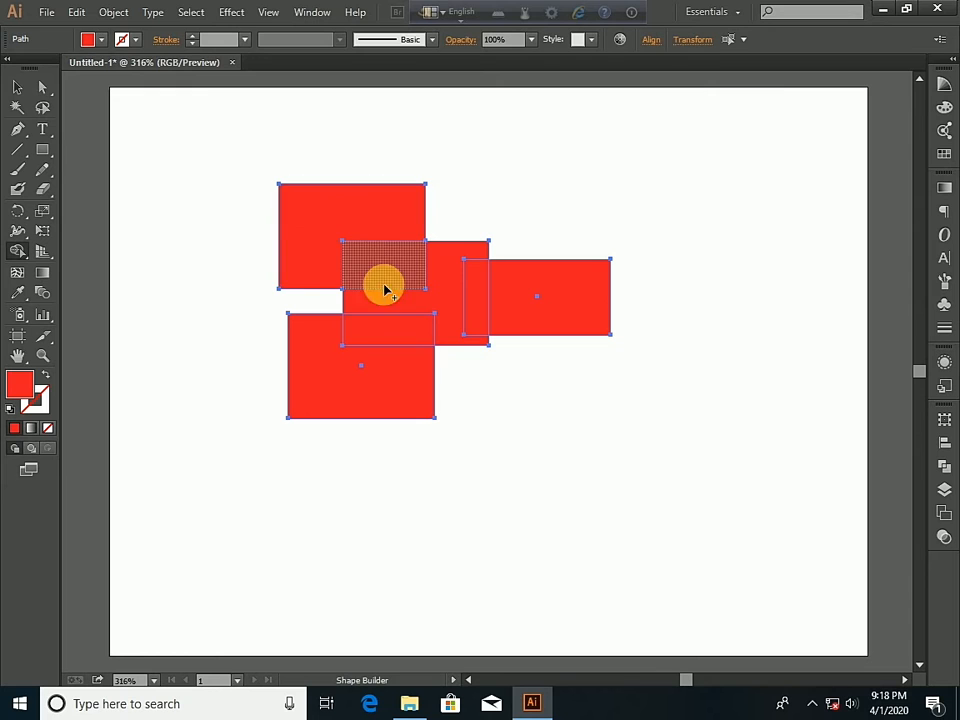
left_click(444, 292)
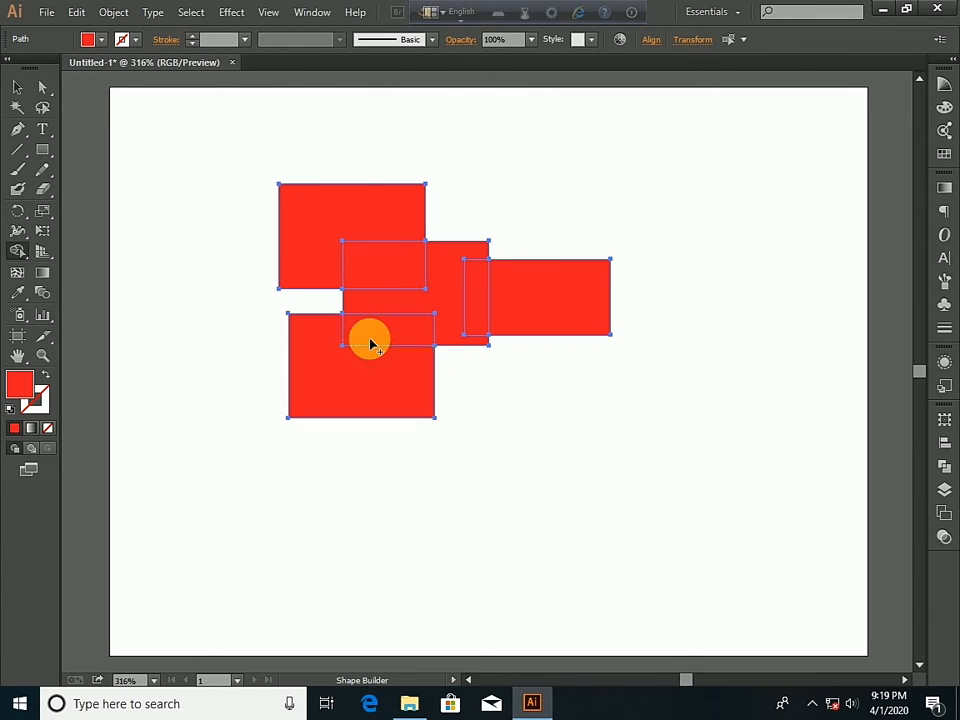
- Pull the upper L-shaped piece, the right rectangle and its narrow overlap strip away from the central shape
left_click(18, 91)
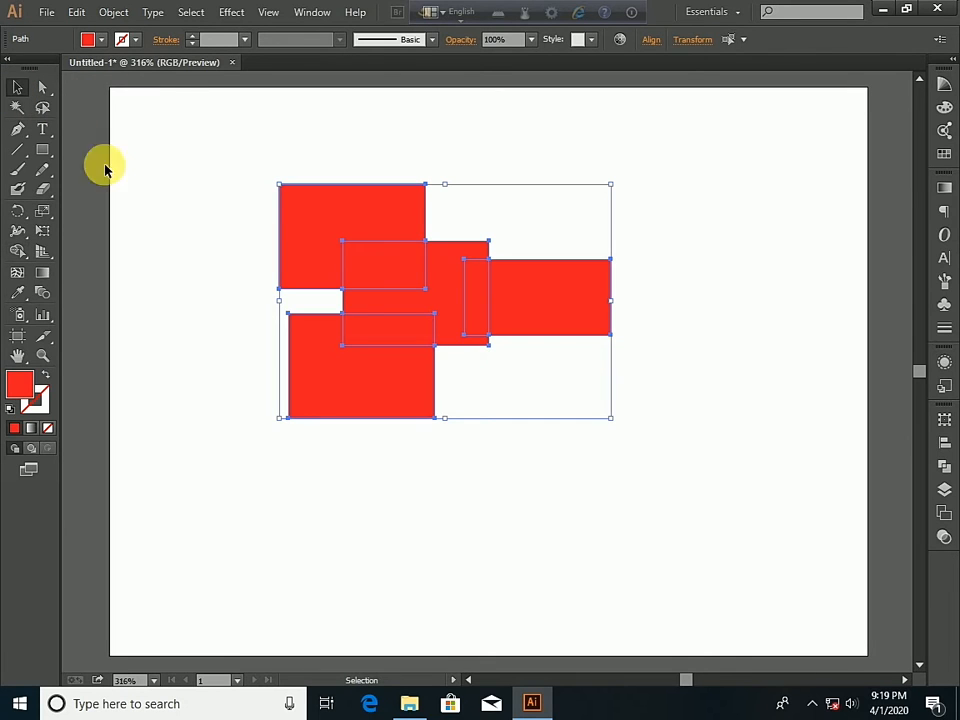
left_click(229, 118)
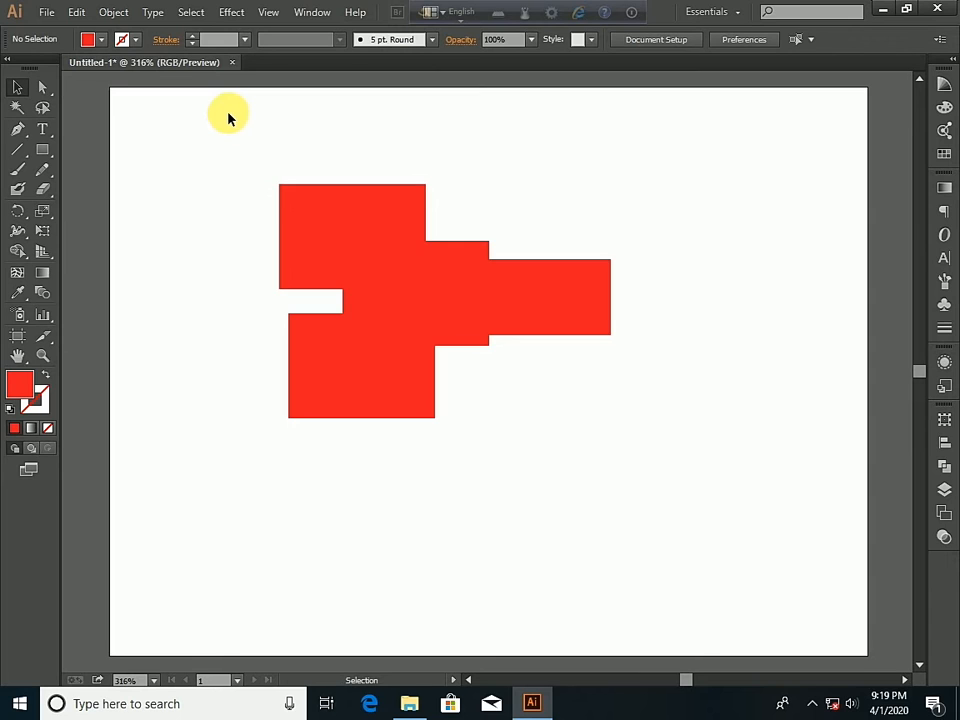
left_click(311, 209)
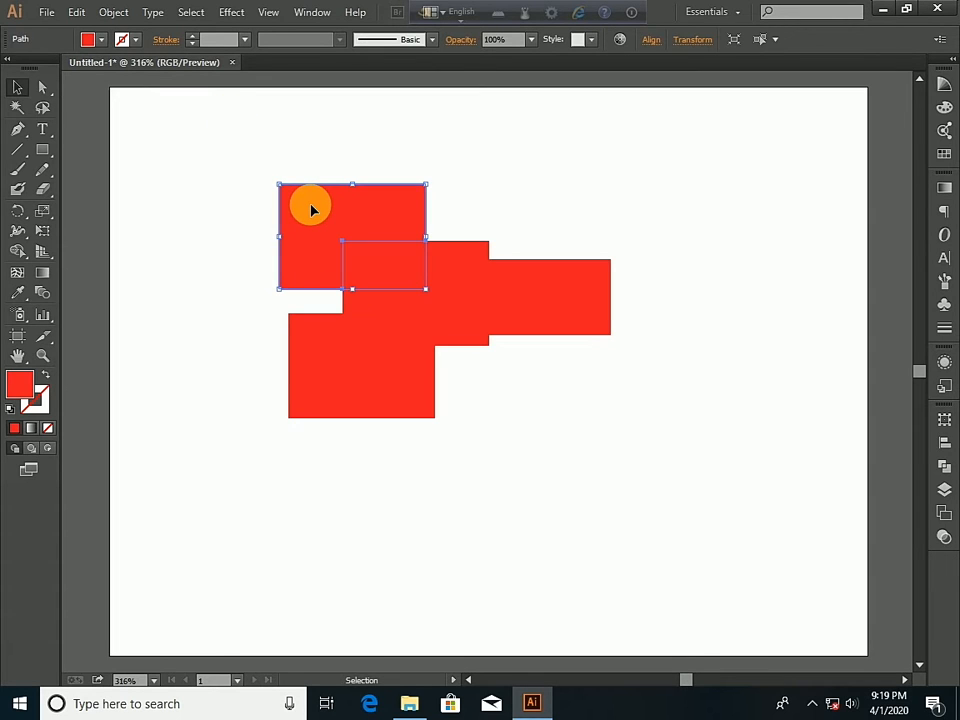
left_click_drag(311, 209, 291, 170)
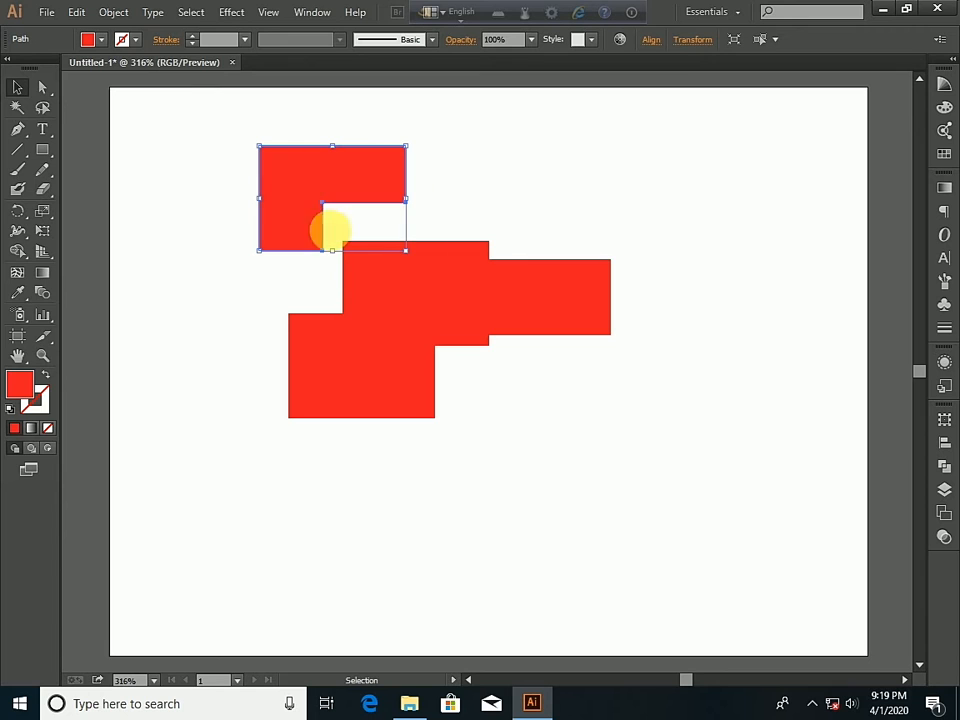
left_click(562, 305)
left_click_drag(563, 302, 628, 258)
left_click(476, 292)
left_click_drag(478, 291, 614, 398)
- Pull the upper overlap piece, the lower L-shaped piece and the lower overlap strip away from the central shape
double_click(400, 271)
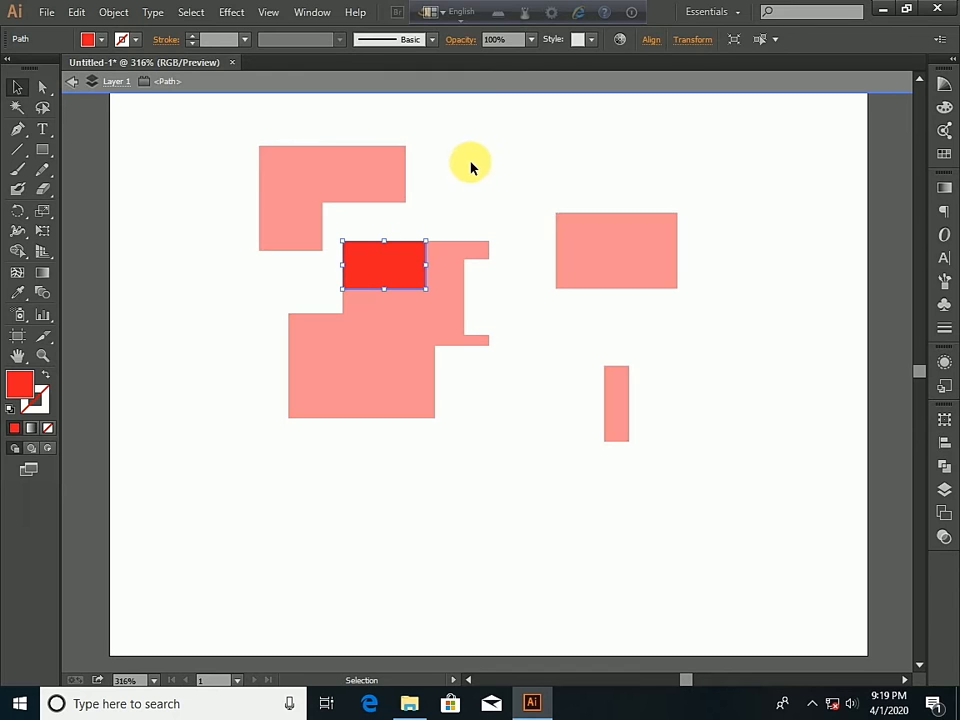
left_click(72, 81)
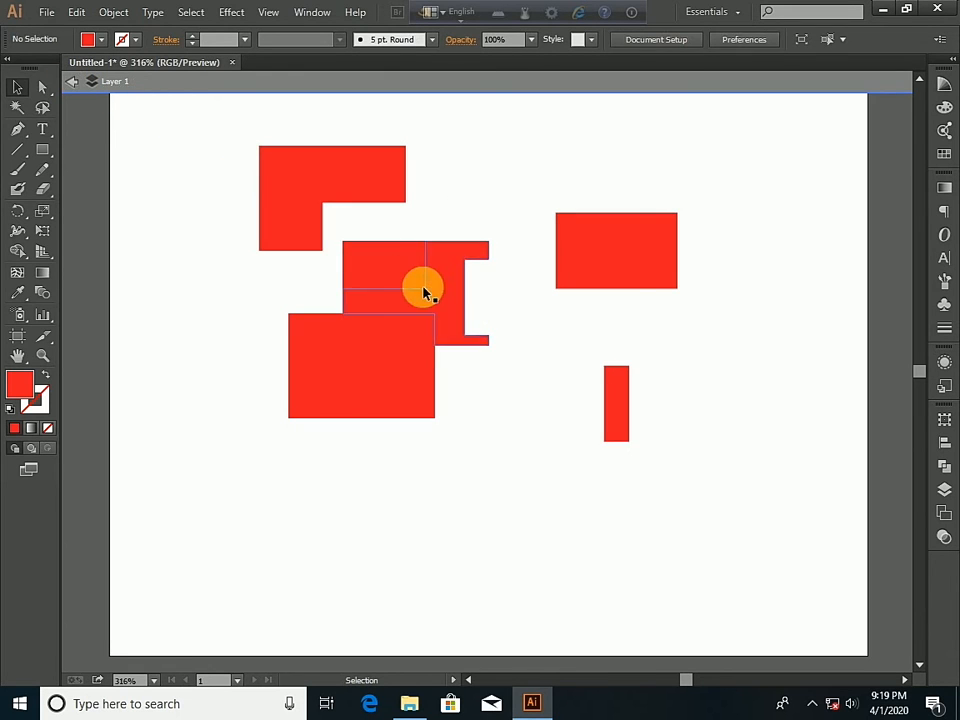
left_click(393, 284)
left_click_drag(387, 268, 506, 174)
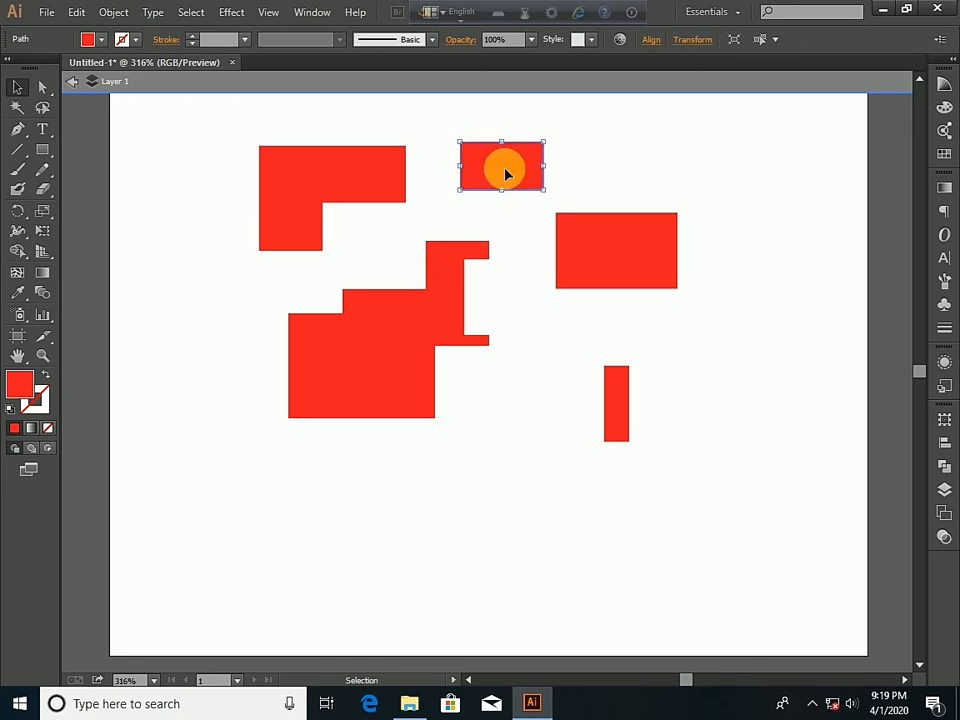
left_click(381, 380)
left_click_drag(379, 391, 365, 448)
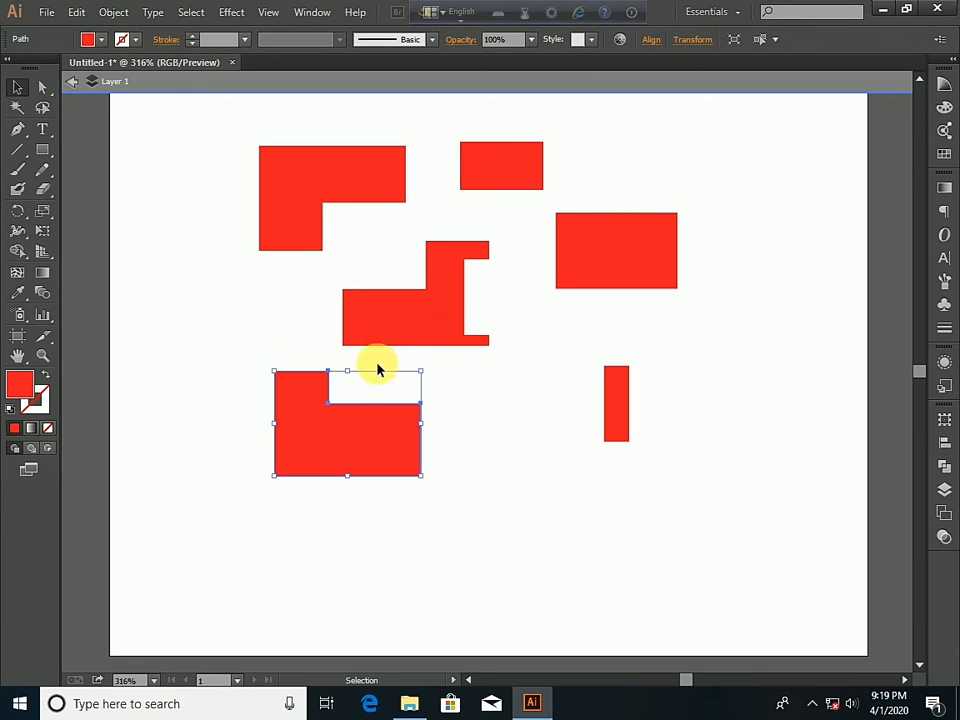
double_click(388, 334)
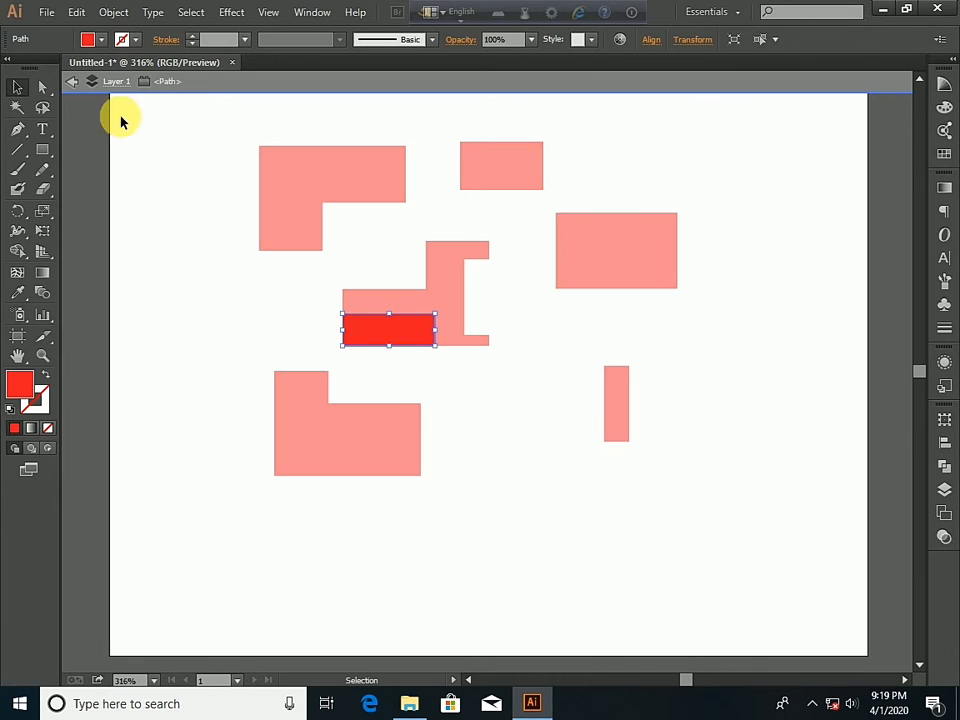
left_click(73, 82)
left_click(376, 320)
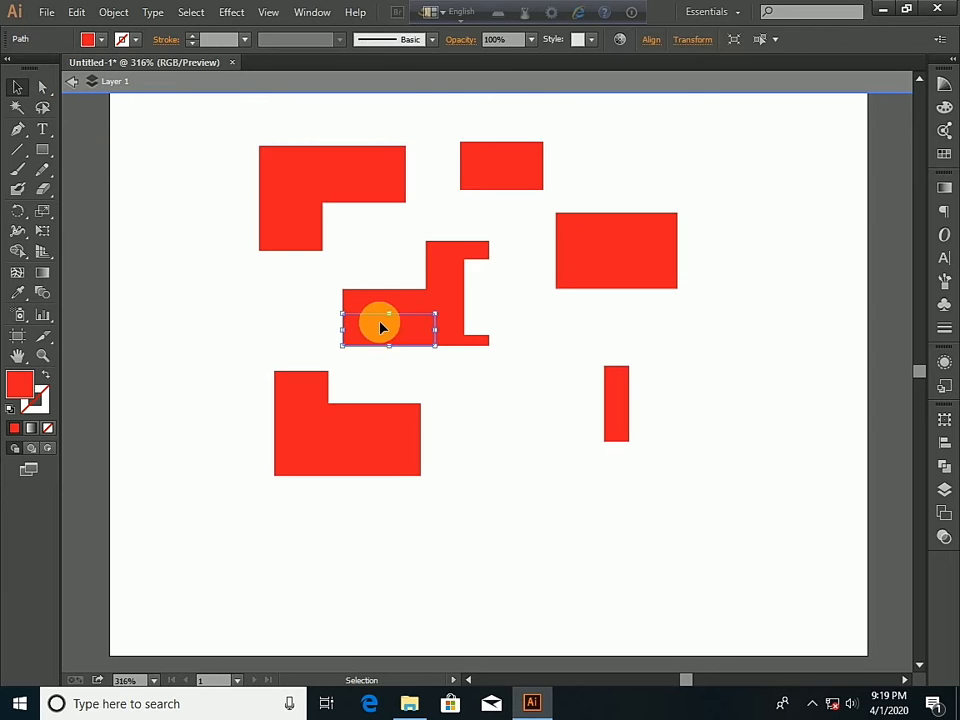
left_click_drag(364, 328, 251, 308)
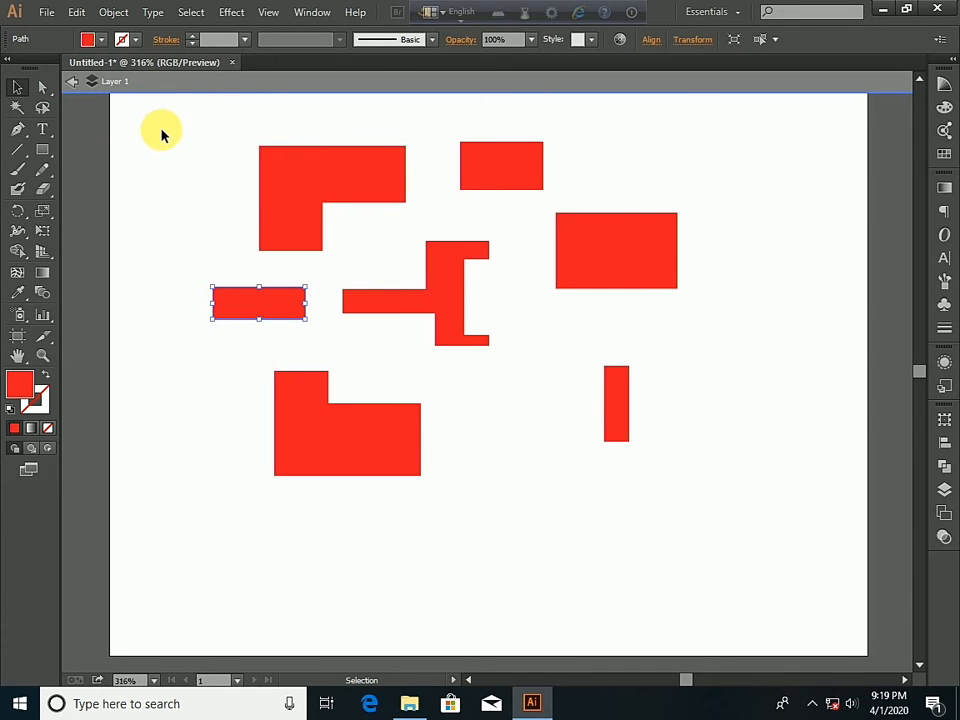
- Delete all the separated red pieces and exit isolation mode
left_click_drag(161, 130, 726, 520)
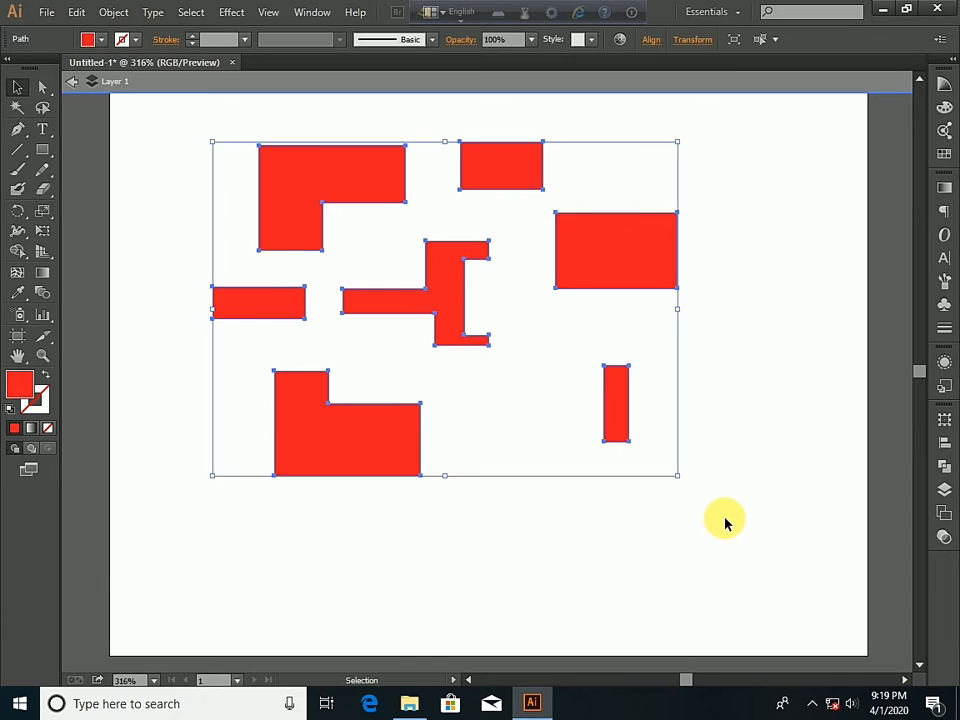
key("Delete")
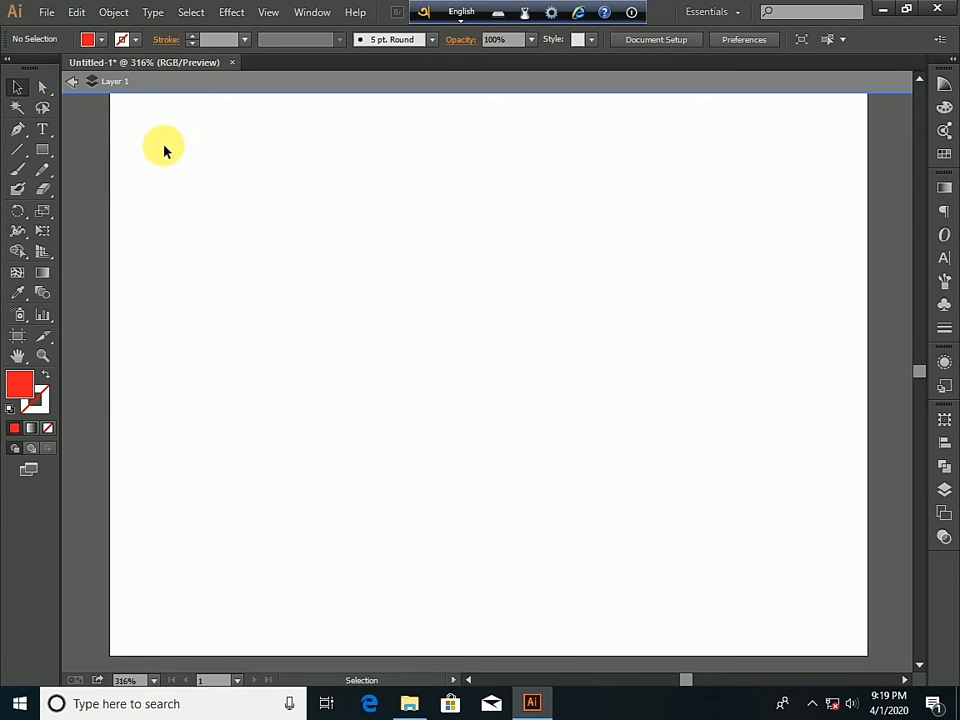
left_click(78, 84)
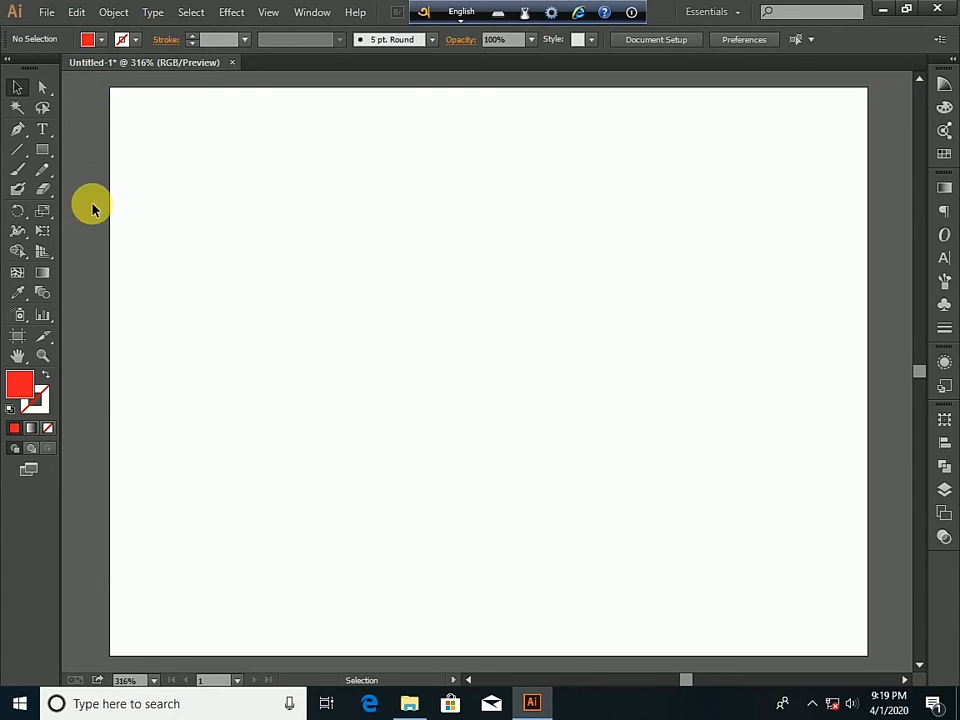
- Draw a red ellipse and duplicate it to the right to form a row of five overlapping ellipses
left_click(43, 151)
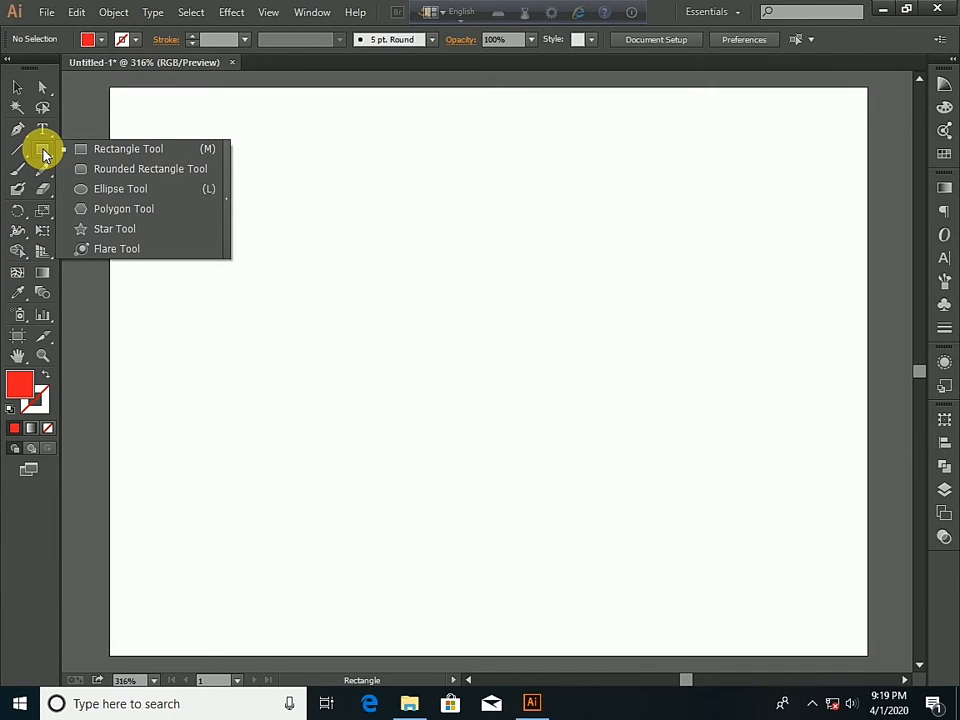
left_click(105, 193)
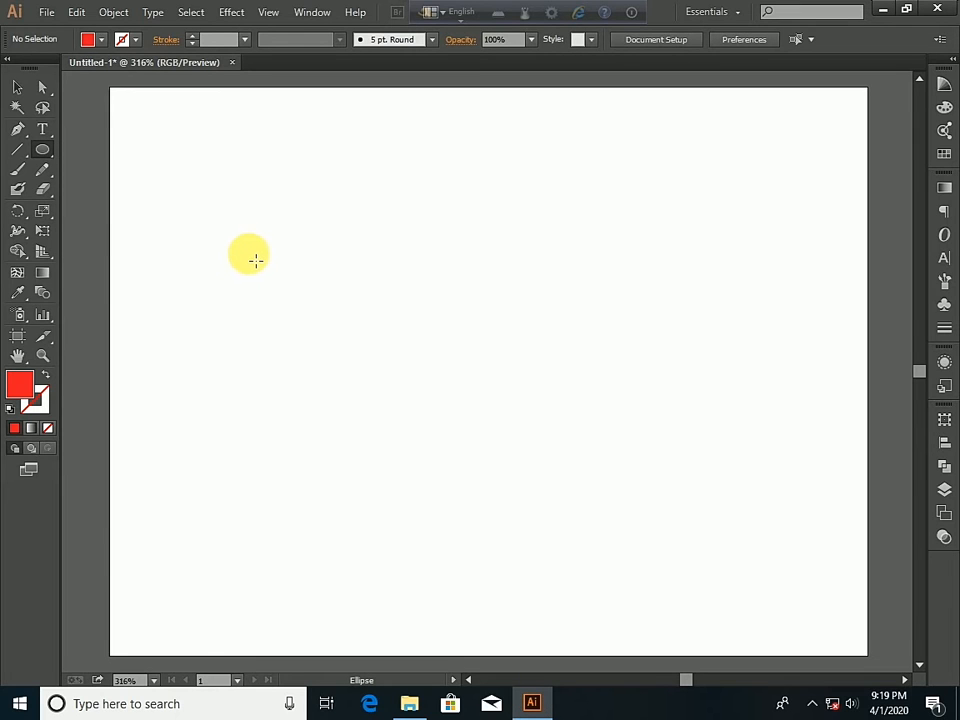
left_click_drag(237, 233, 345, 322)
left_click(17, 88)
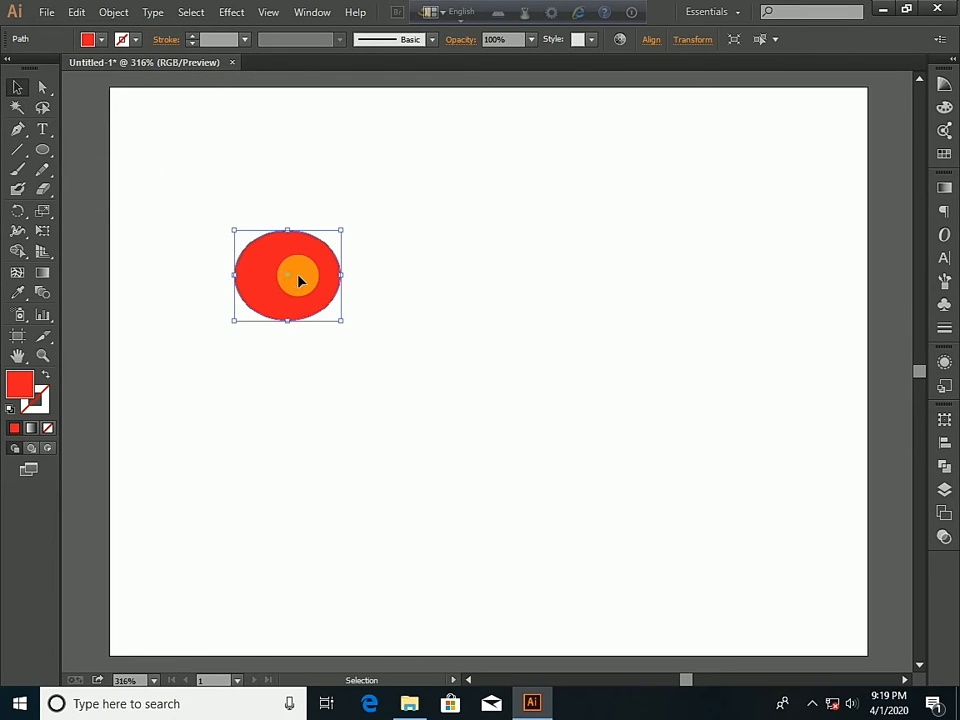
left_click_drag(298, 281, 621, 284)
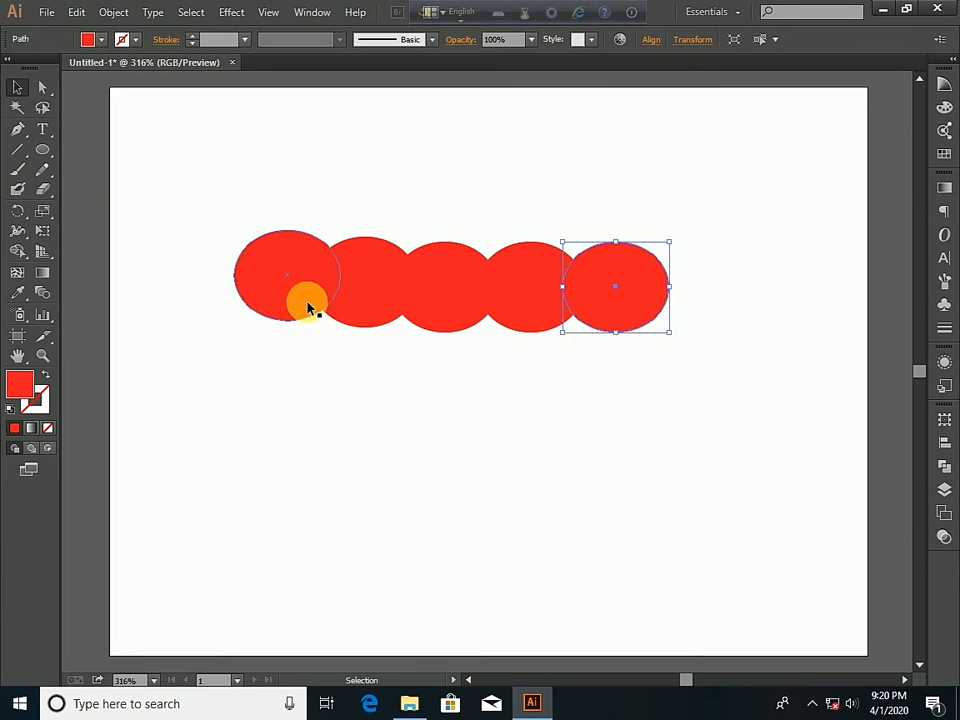
- Align all five red ellipses on their vertical centers so they form a level row, and deselect them
left_click_drag(175, 224, 760, 376)
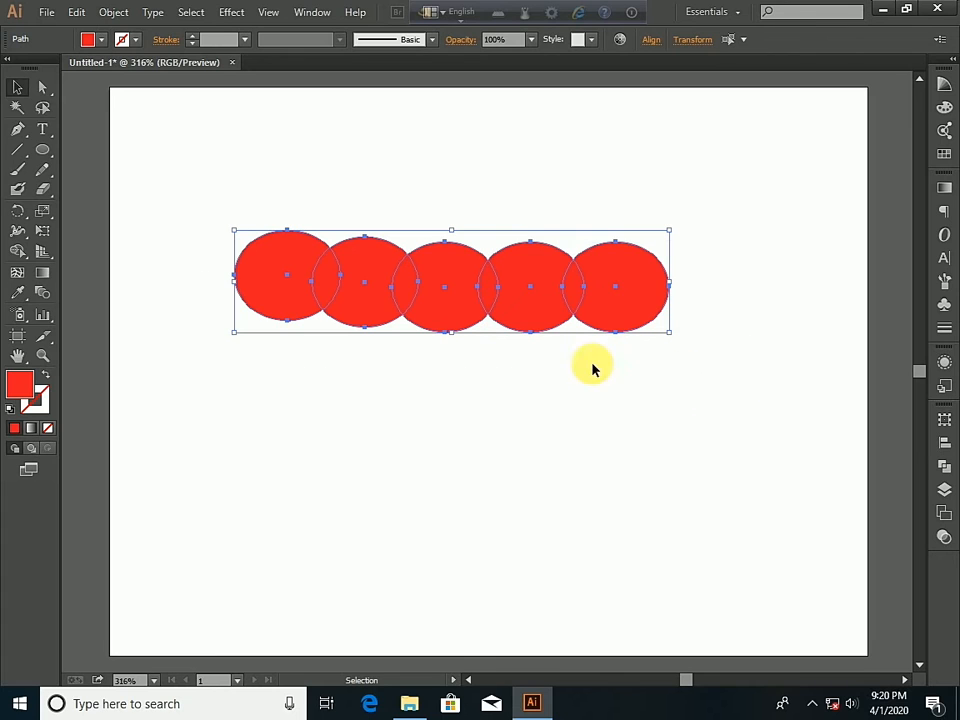
left_click(652, 46)
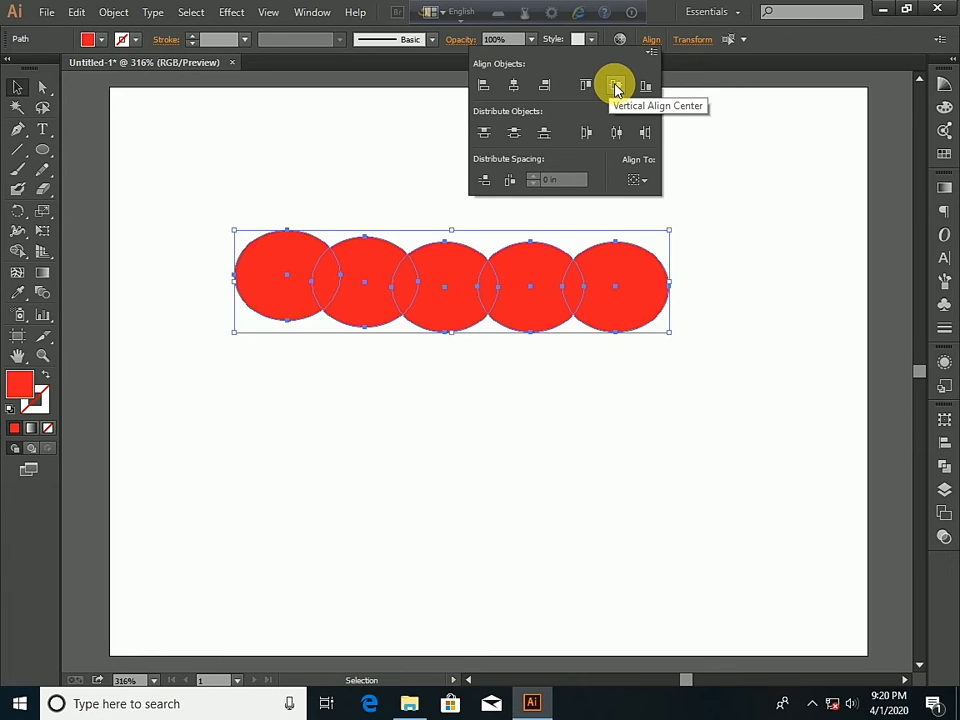
left_click(616, 87)
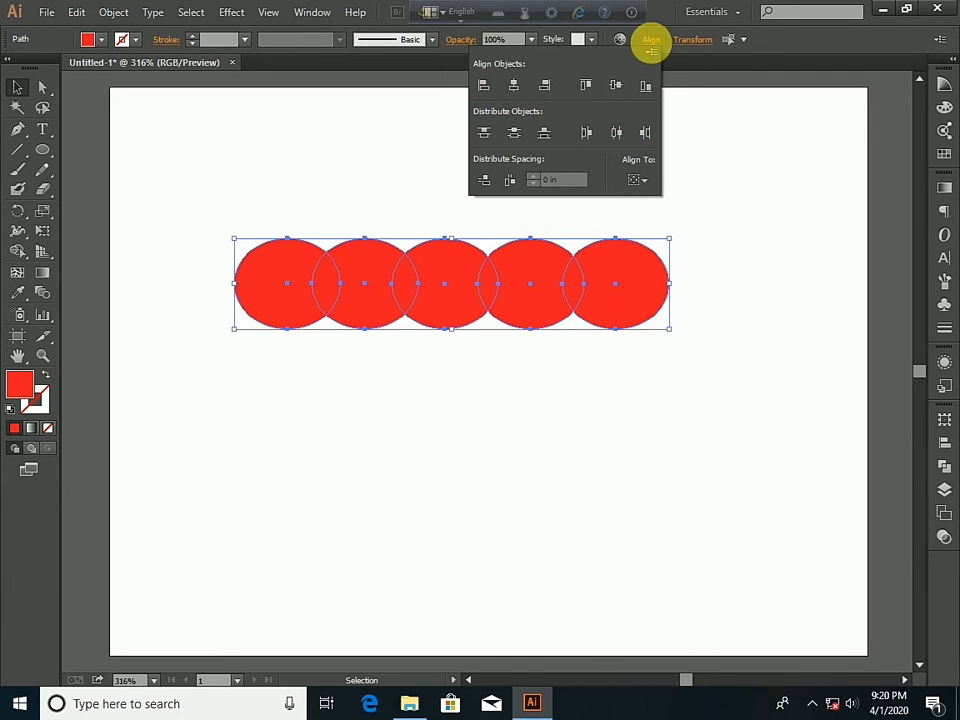
left_click(652, 42)
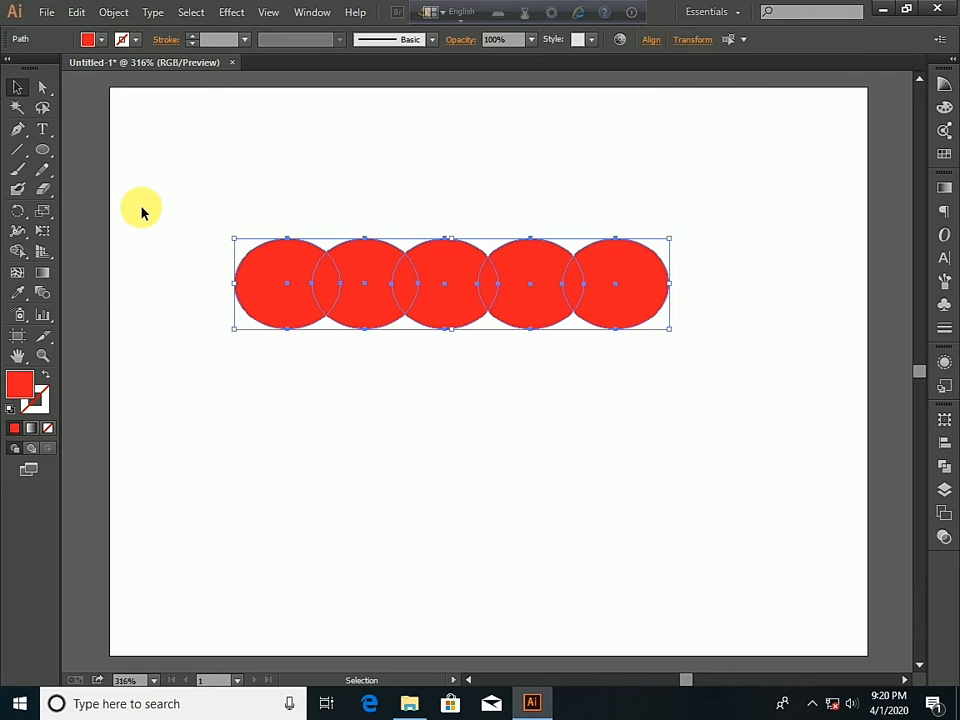
left_click(178, 126)
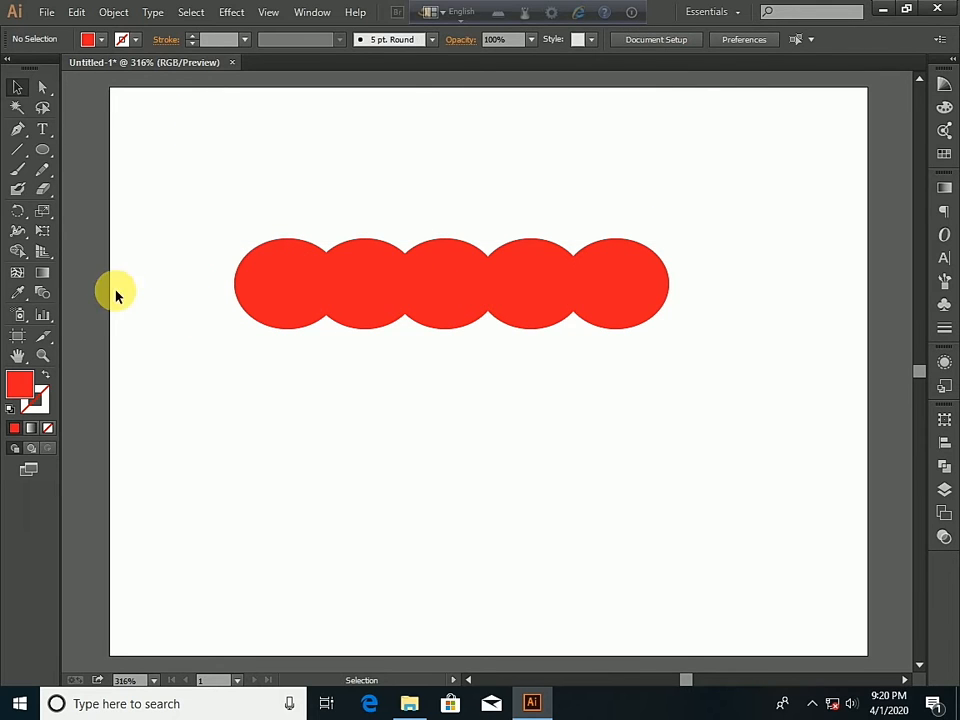
- Split the five overlapping ellipses into separate body and overlap pieces with the Shape Builder tool, and deselect them
left_click_drag(204, 218, 733, 398)
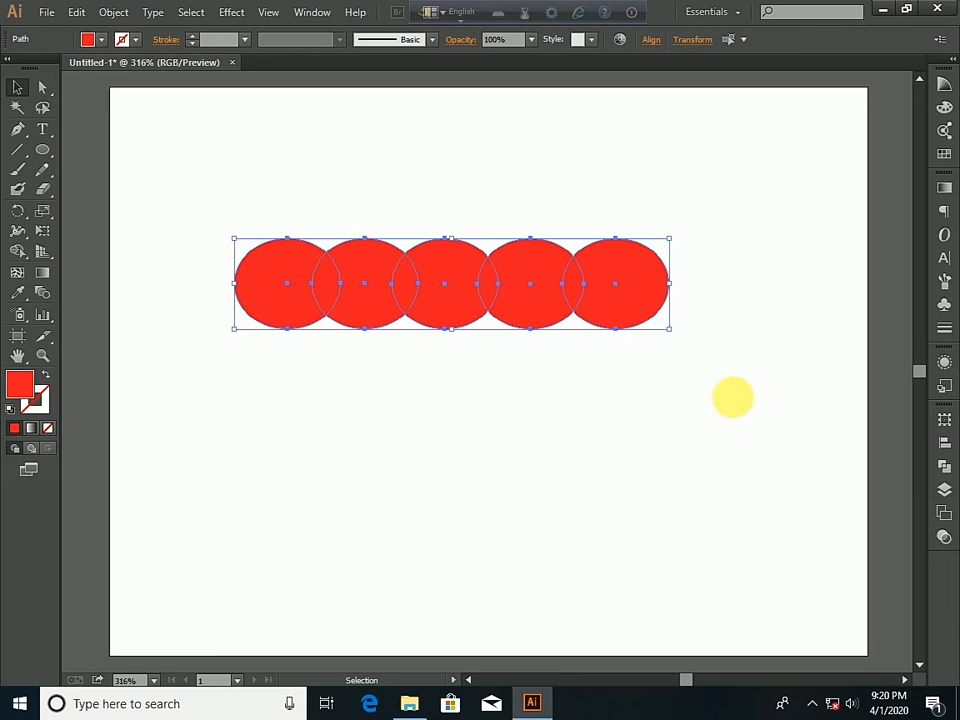
left_click(46, 155)
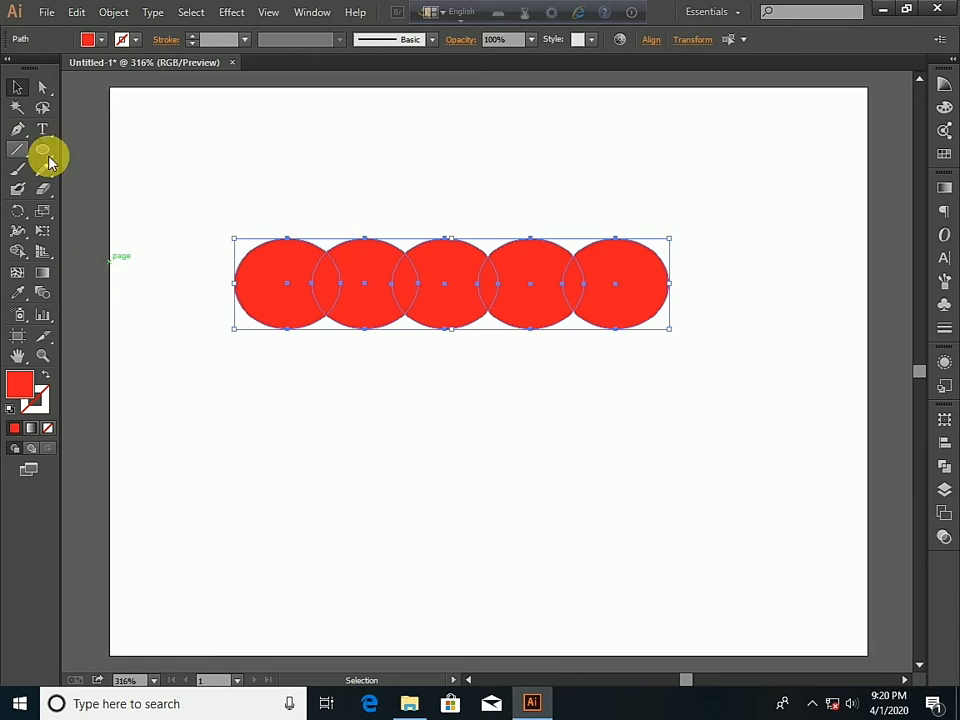
left_click(20, 250)
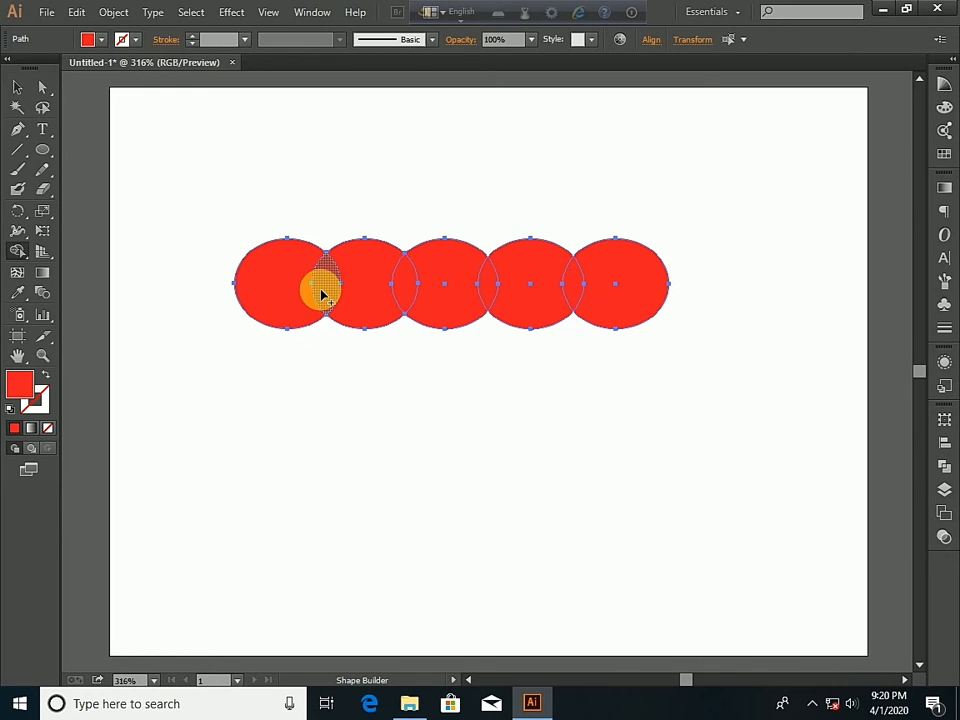
mouse_move(322, 291)
left_mouse_down()
mouse_move(360, 313)
mouse_move(370, 302)
left_mouse_up()
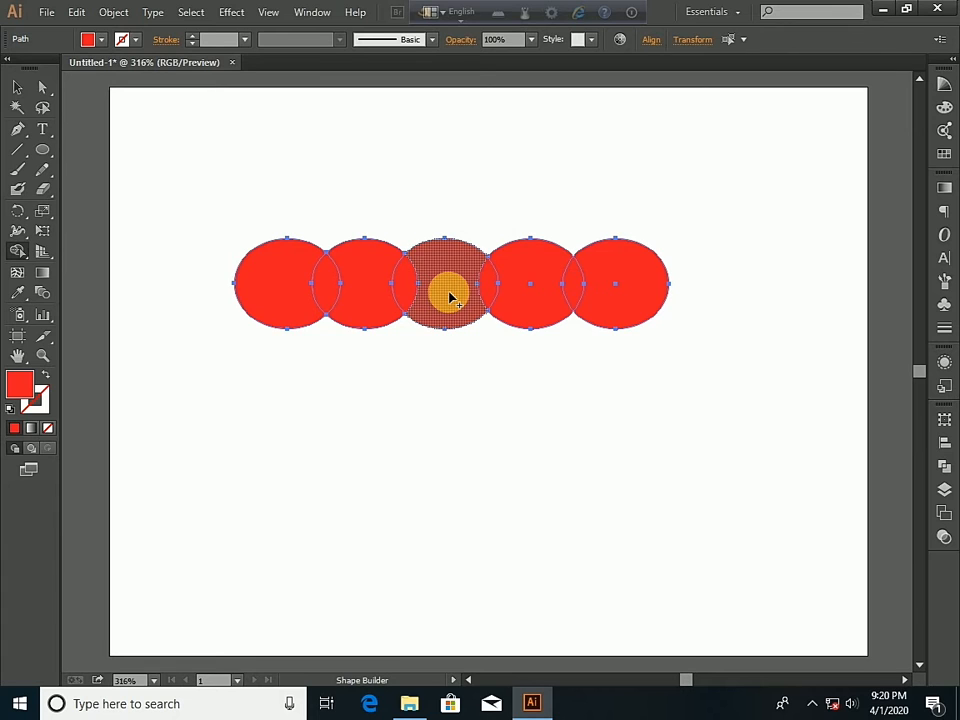
left_click(449, 292)
left_click(536, 300)
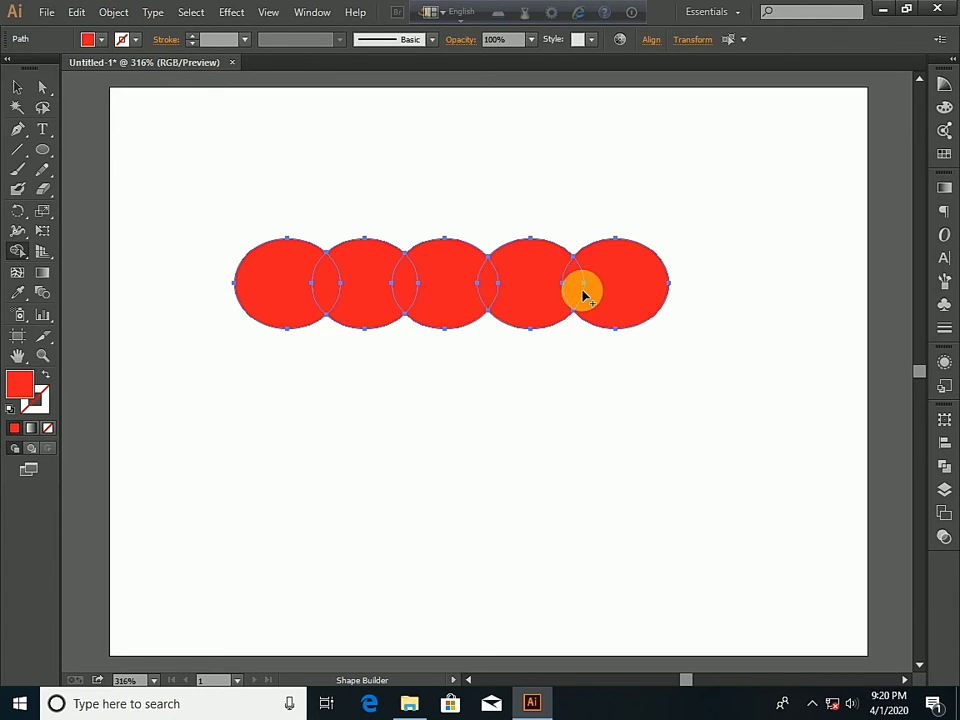
left_click(638, 299)
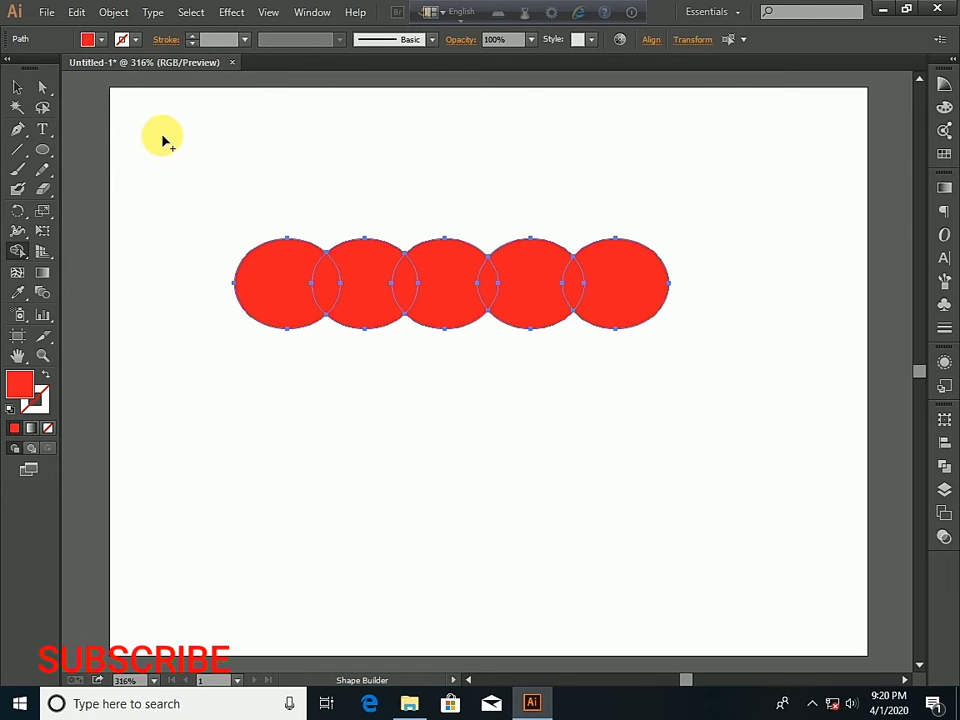
left_click(18, 89)
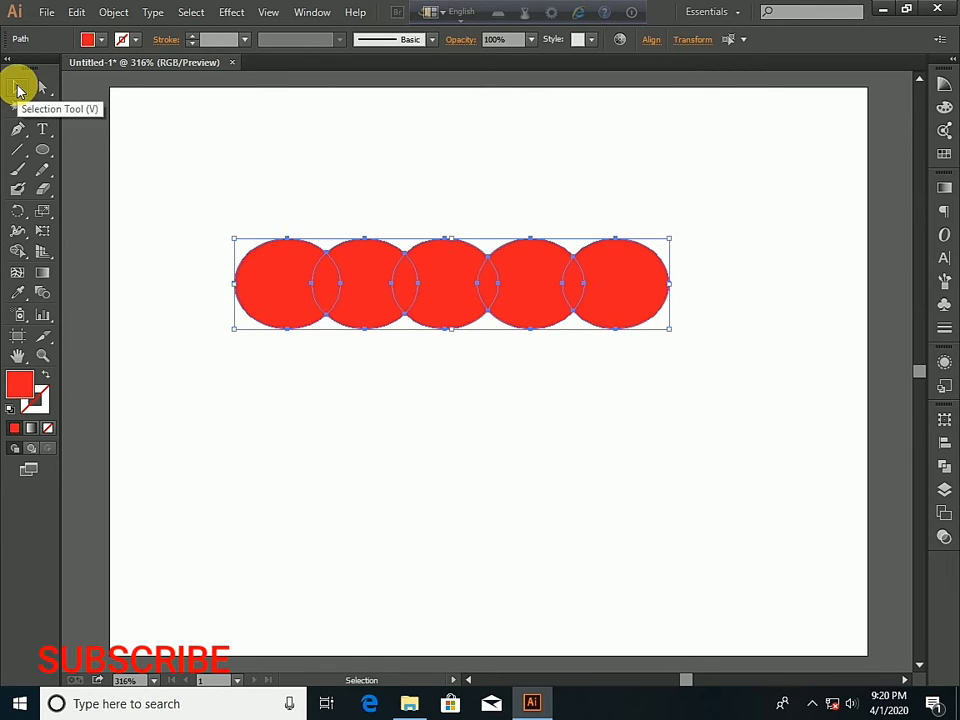
left_click(181, 168)
left_click(259, 283)
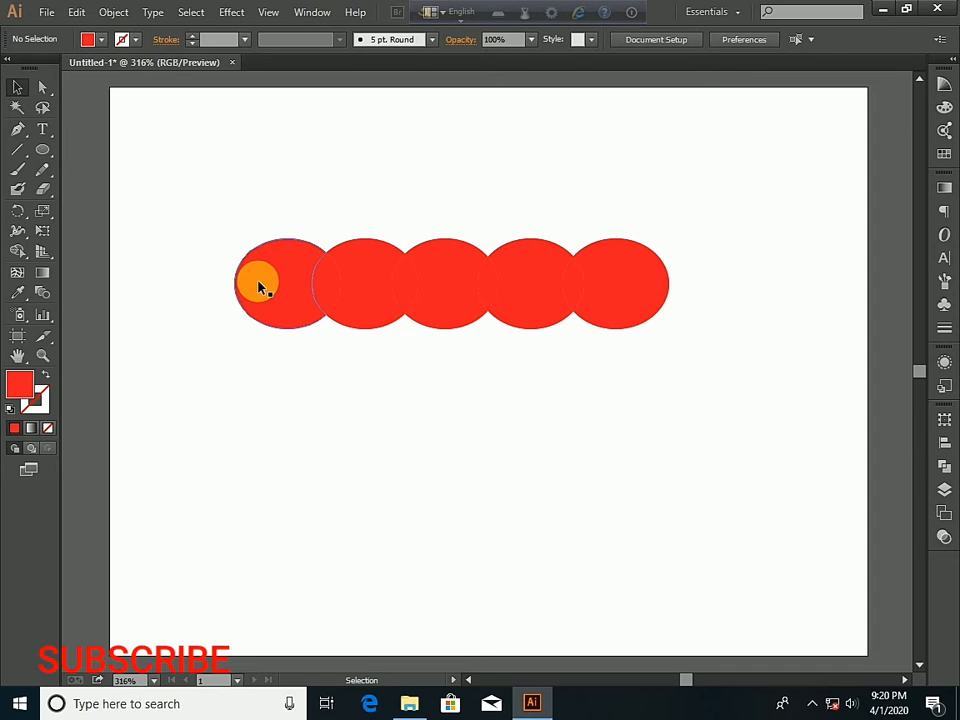
left_click(96, 36)
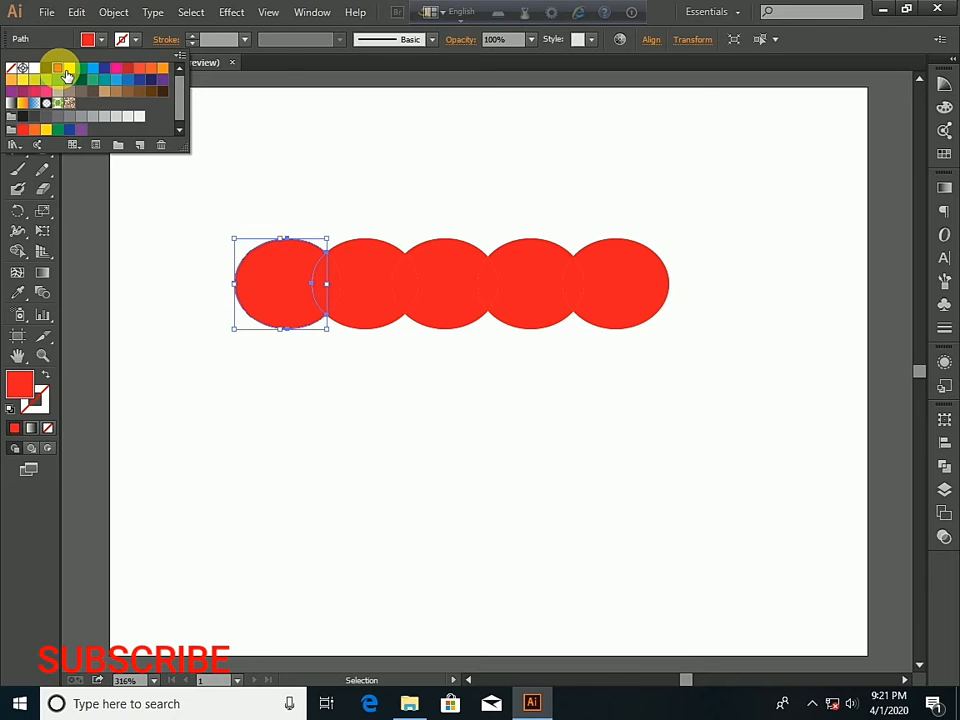
left_click(108, 40)
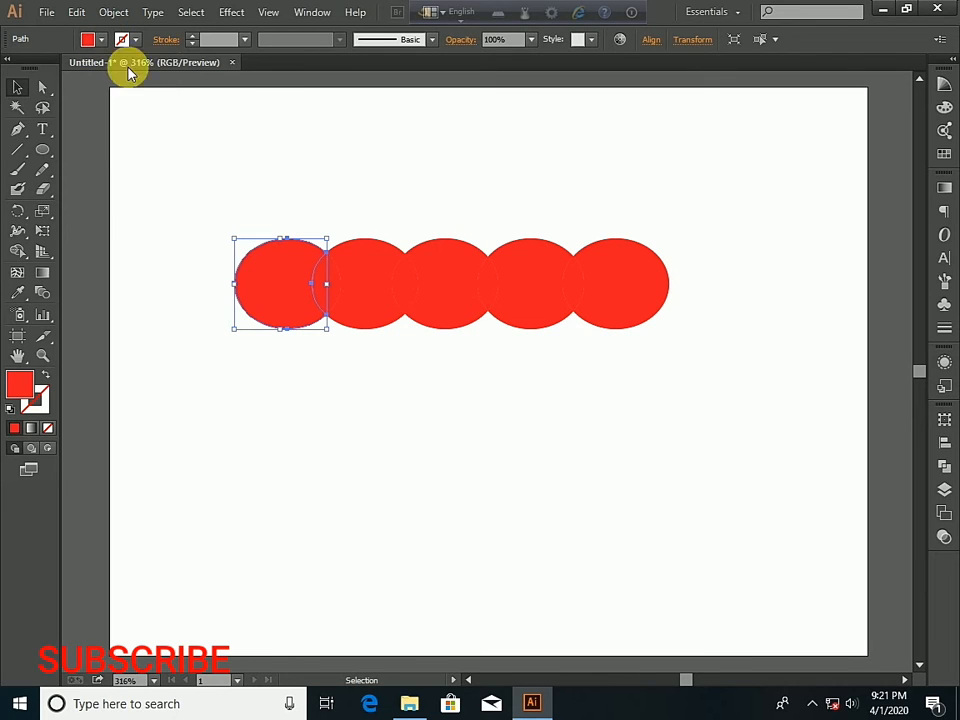
- Fill the overlap between the first and second ellipses with CMYK Yellow and the second ellipse's body with green
left_click(320, 283)
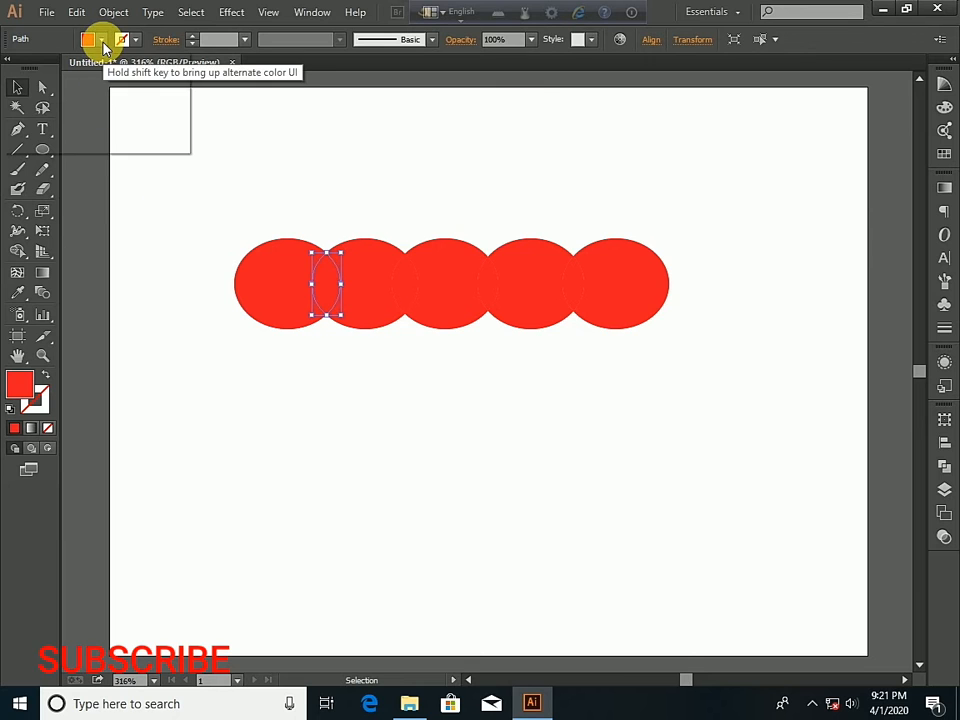
left_click(100, 40)
left_click(69, 69)
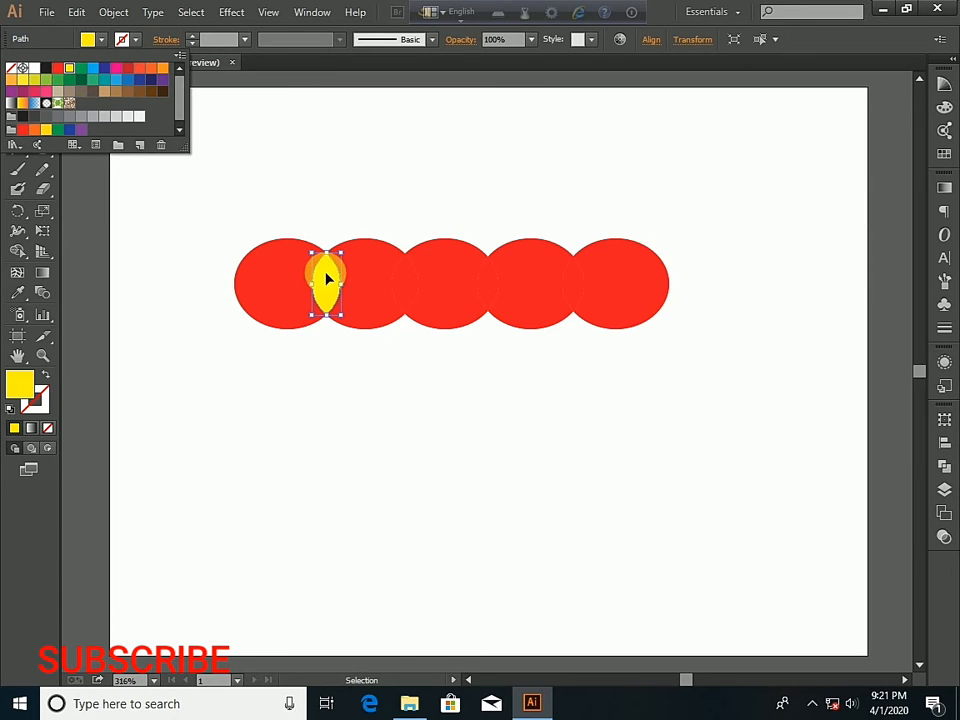
left_click(372, 276)
left_click(372, 276)
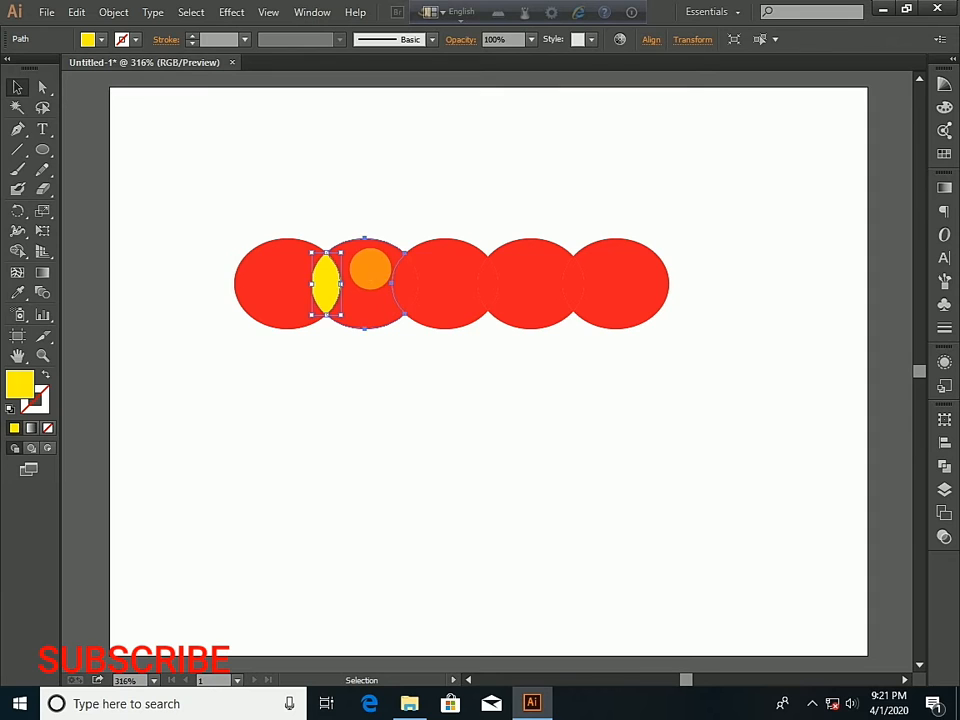
left_click(101, 40)
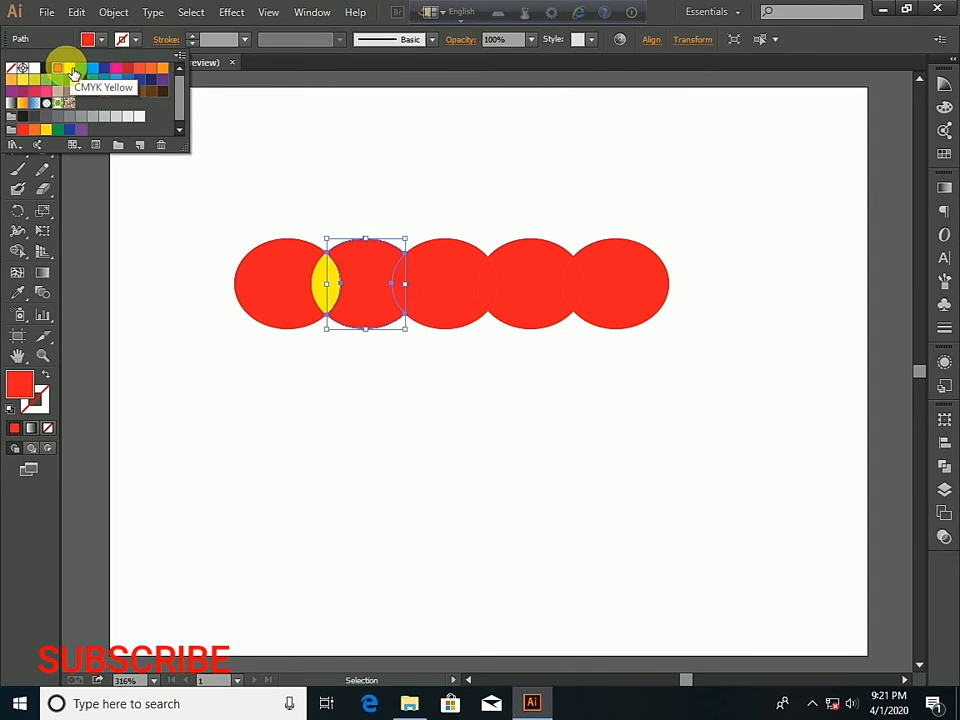
left_click(90, 76)
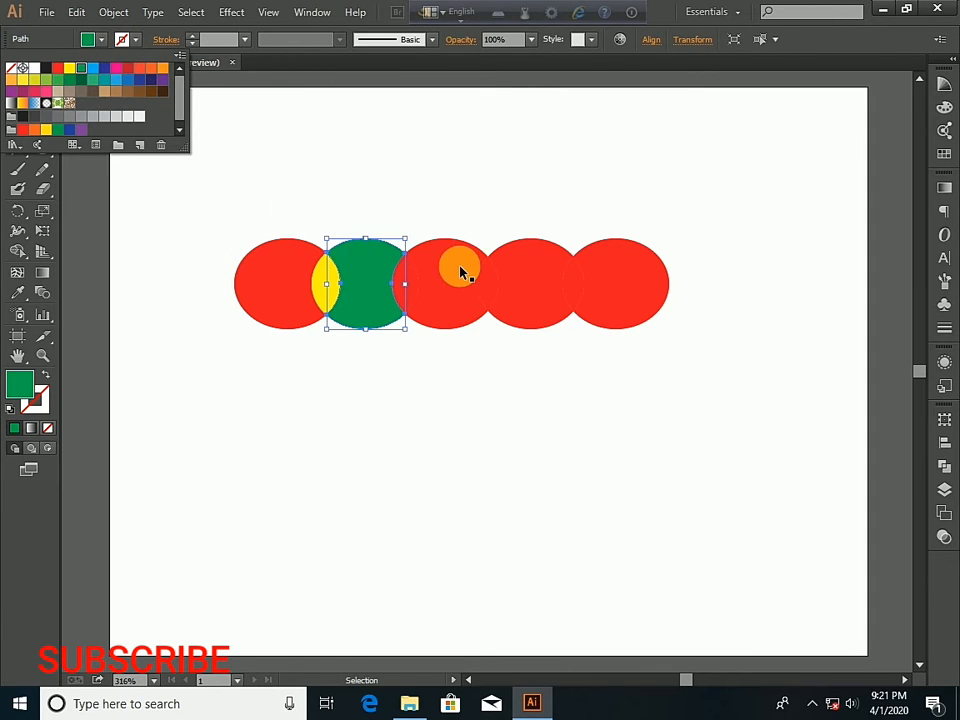
- Fill the overlap between the second and third ellipses with dark blue and deselect it
left_click(434, 275)
left_click(427, 281)
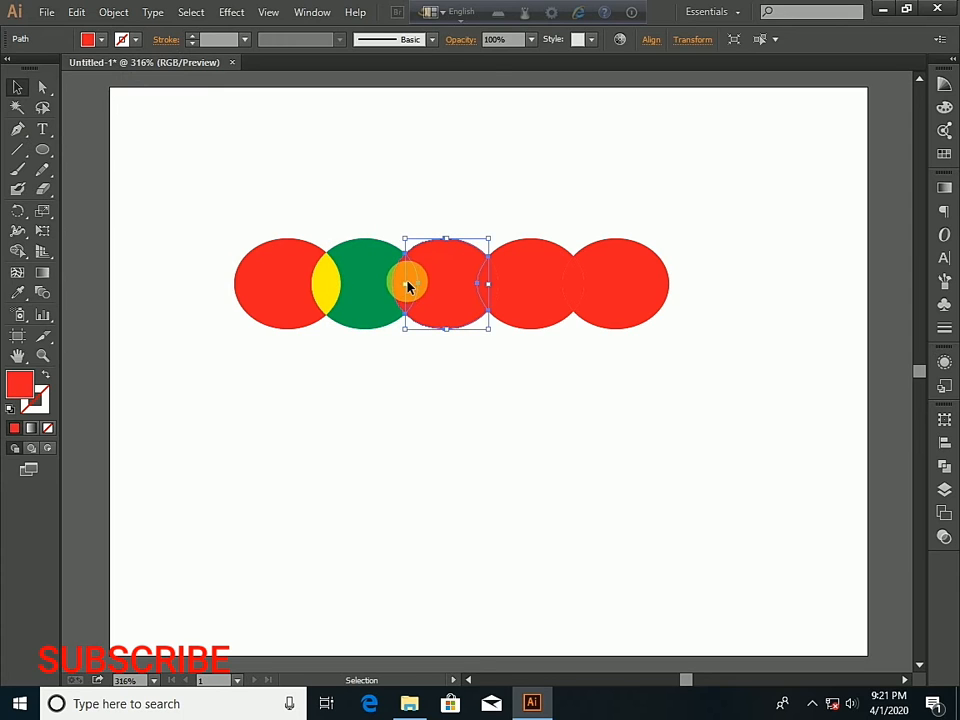
left_click(90, 39)
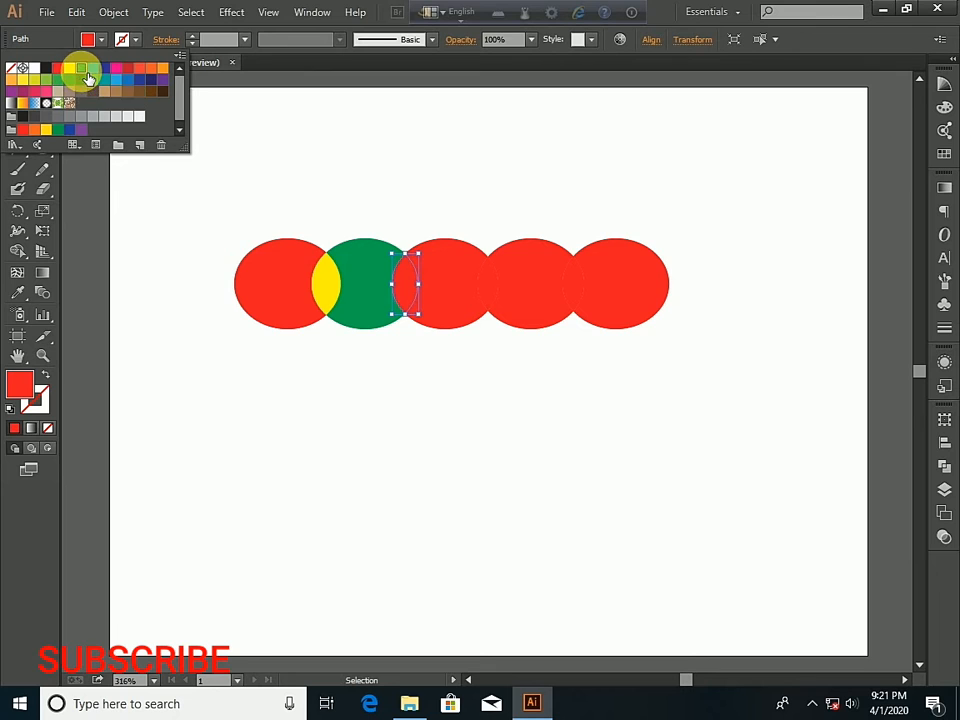
left_click(81, 68)
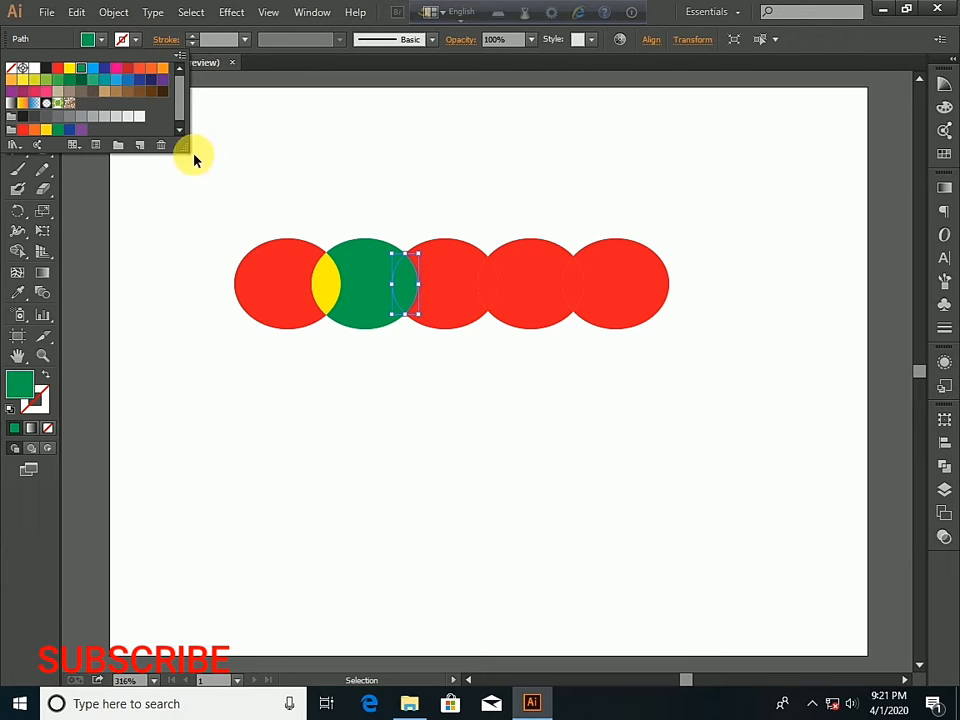
left_click(104, 68)
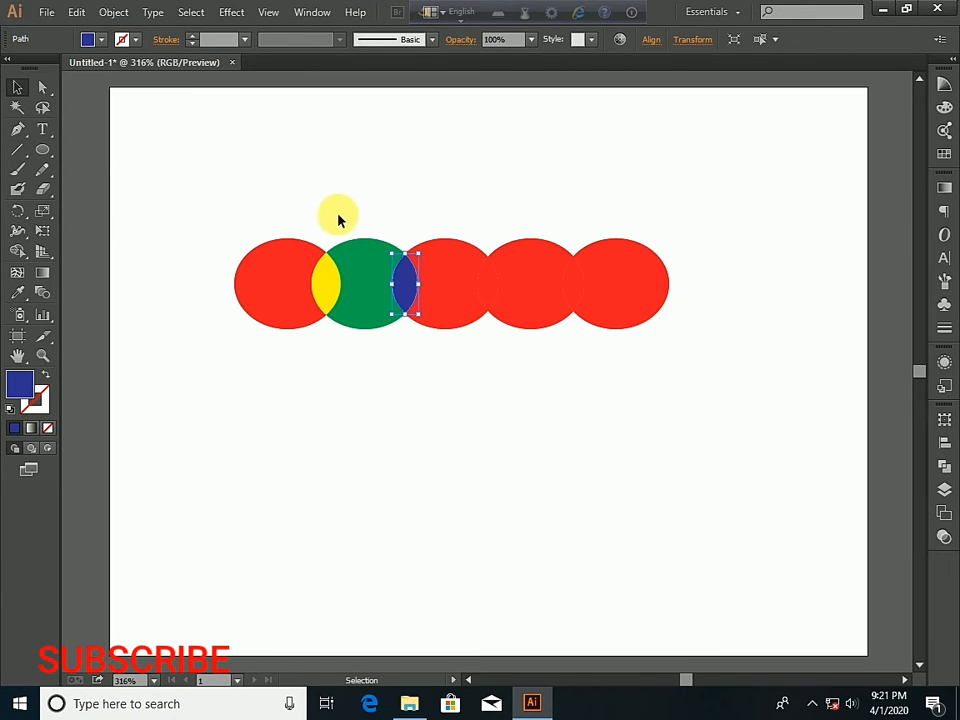
left_click(331, 185)
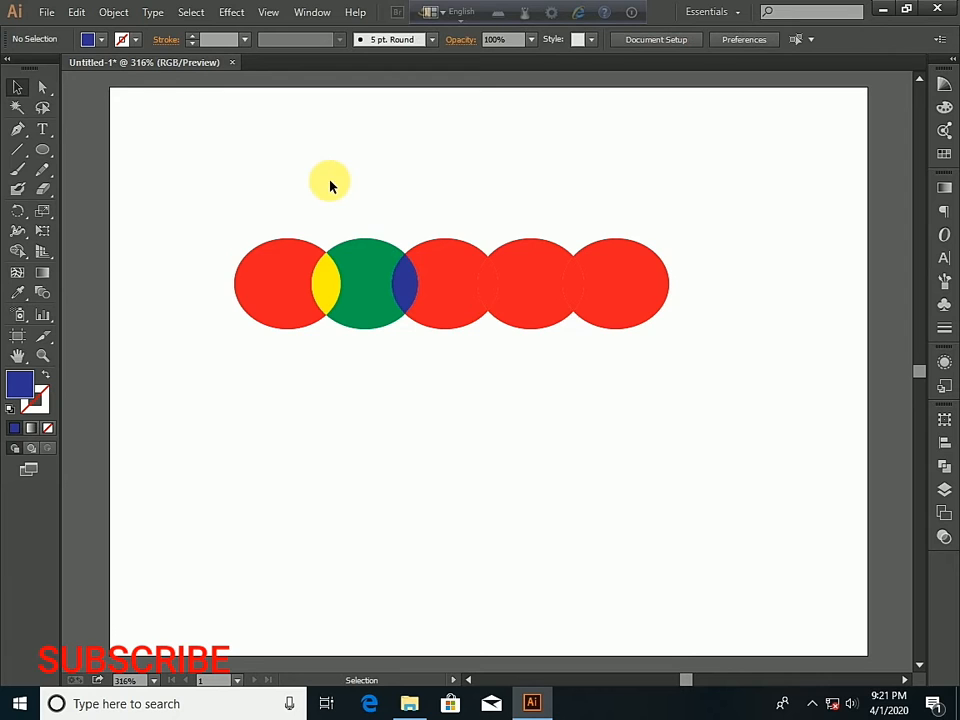
- Fill the third ellipse's body with dark red and the overlap between the third and fourth ellipses with orange
left_click(439, 272)
left_click(97, 38)
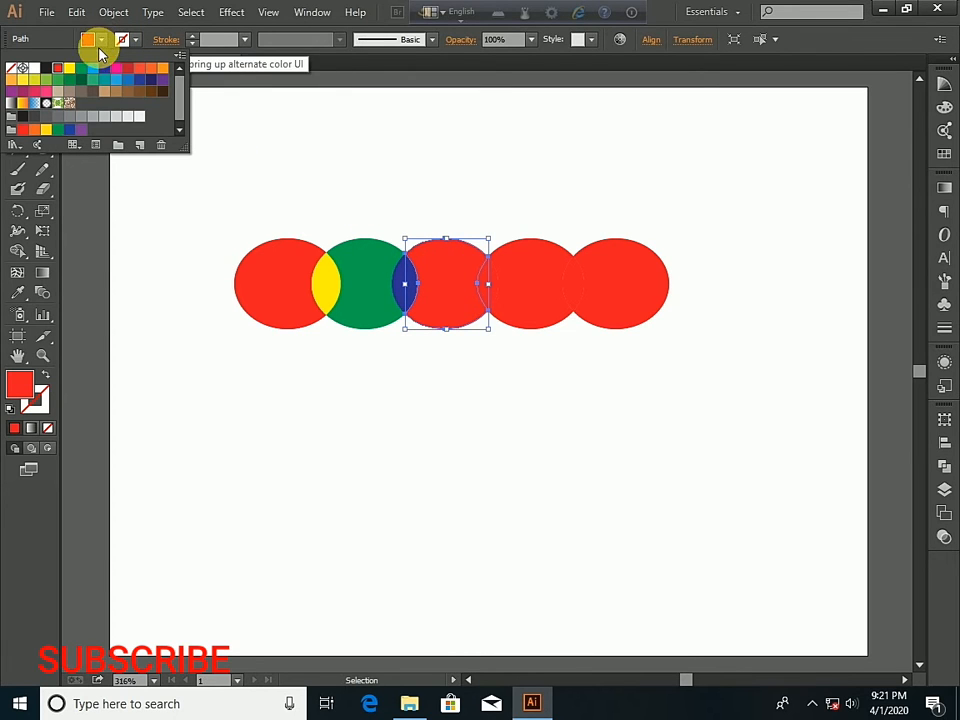
left_click(136, 73)
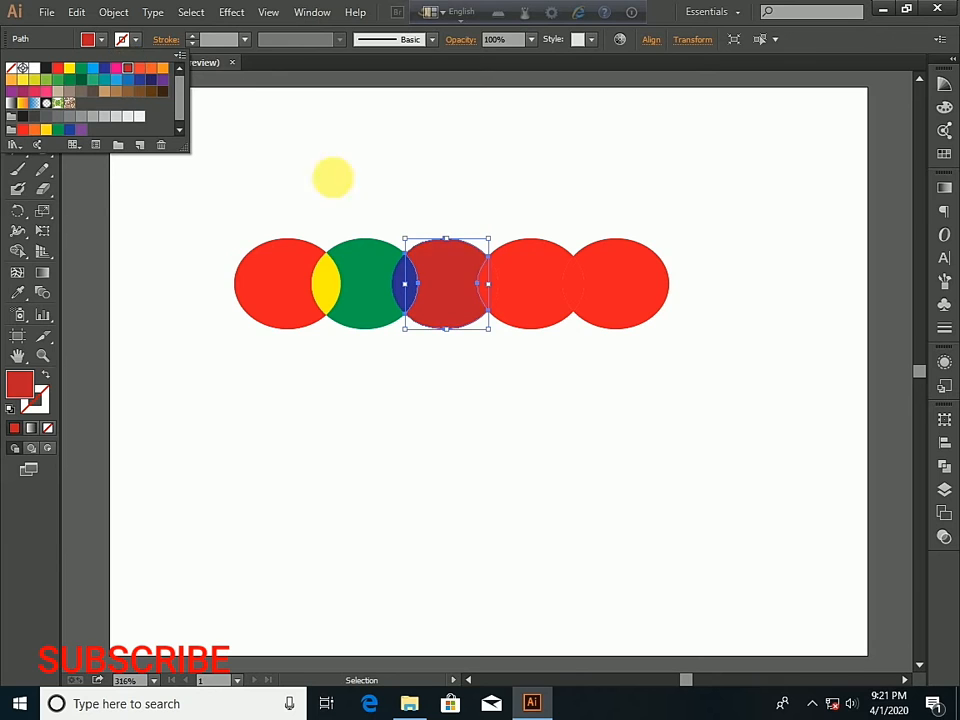
left_click(488, 286)
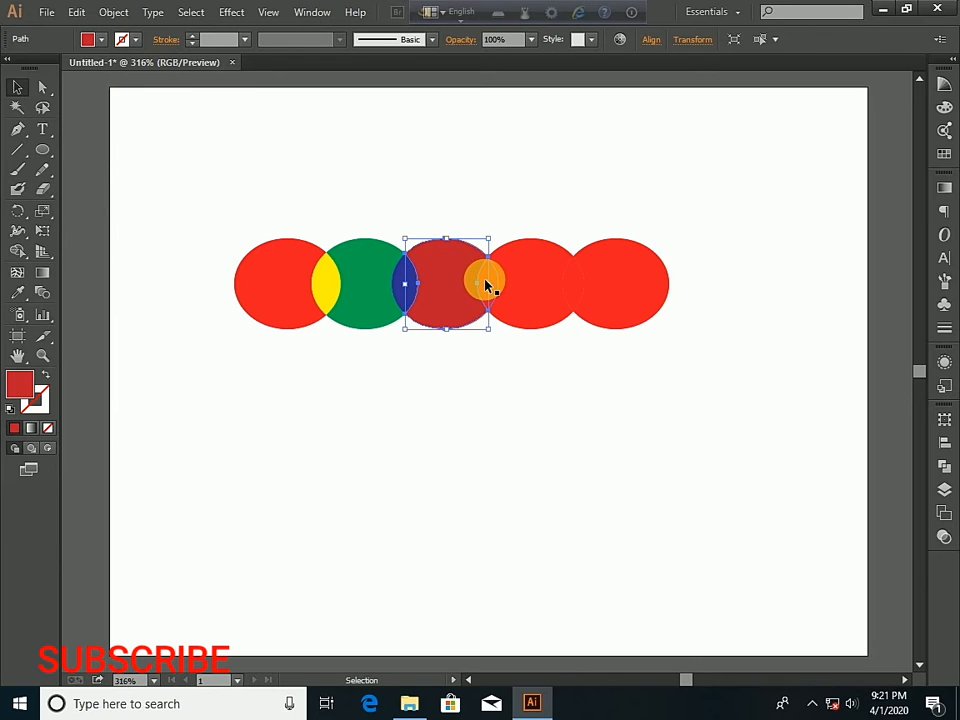
left_click(392, 141)
left_click(499, 287)
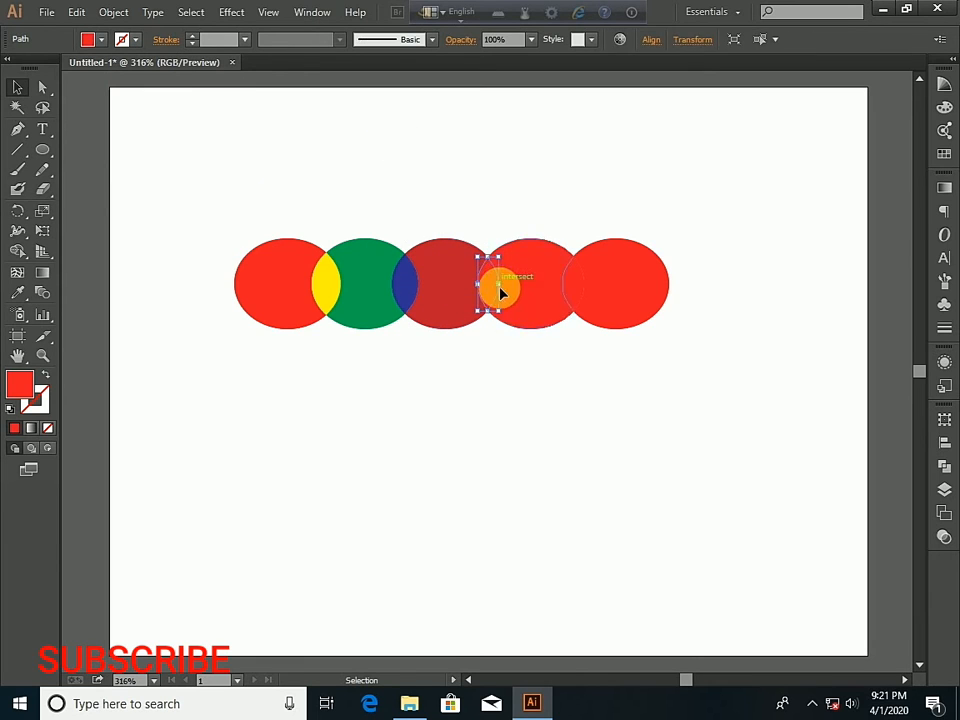
left_click(101, 39)
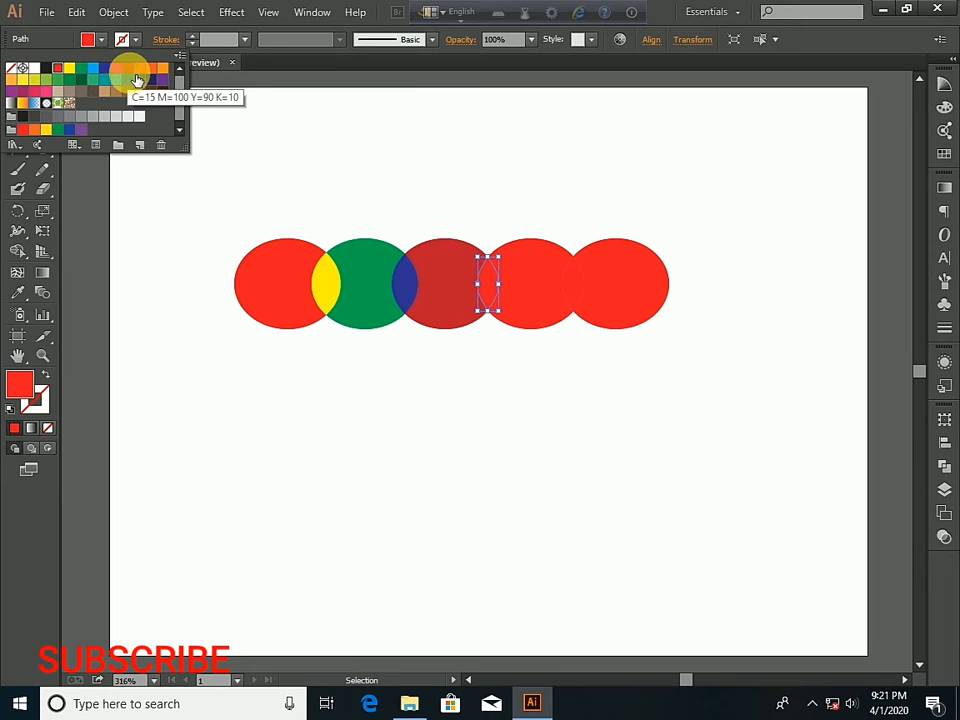
left_click(162, 67)
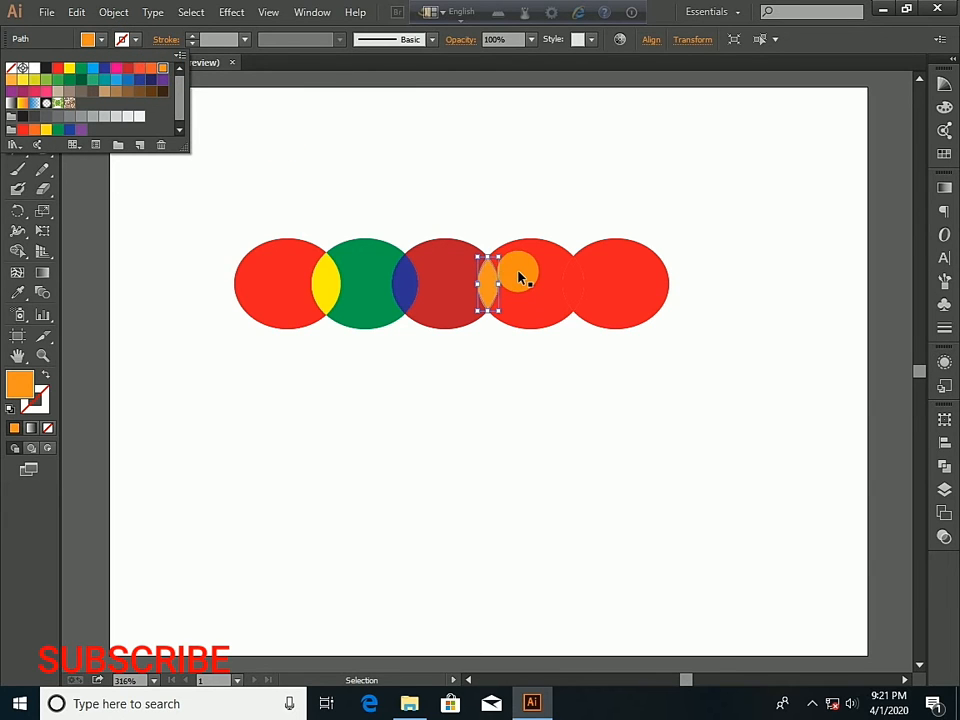
- Fill the fourth ellipse's body with yellow-green
left_click(524, 276)
left_click(529, 272)
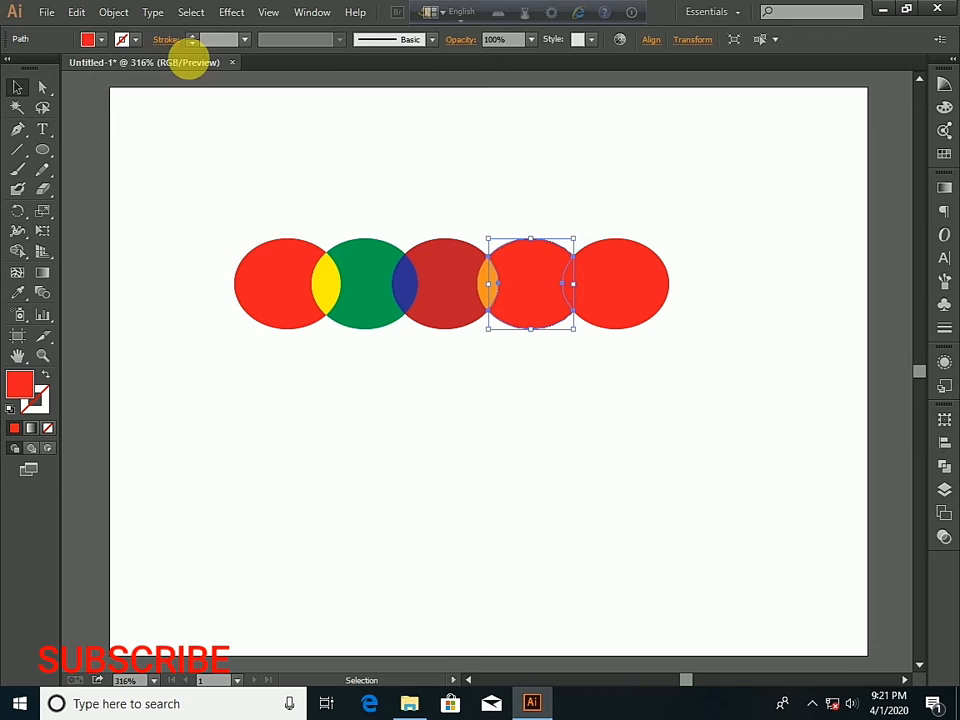
left_click(101, 39)
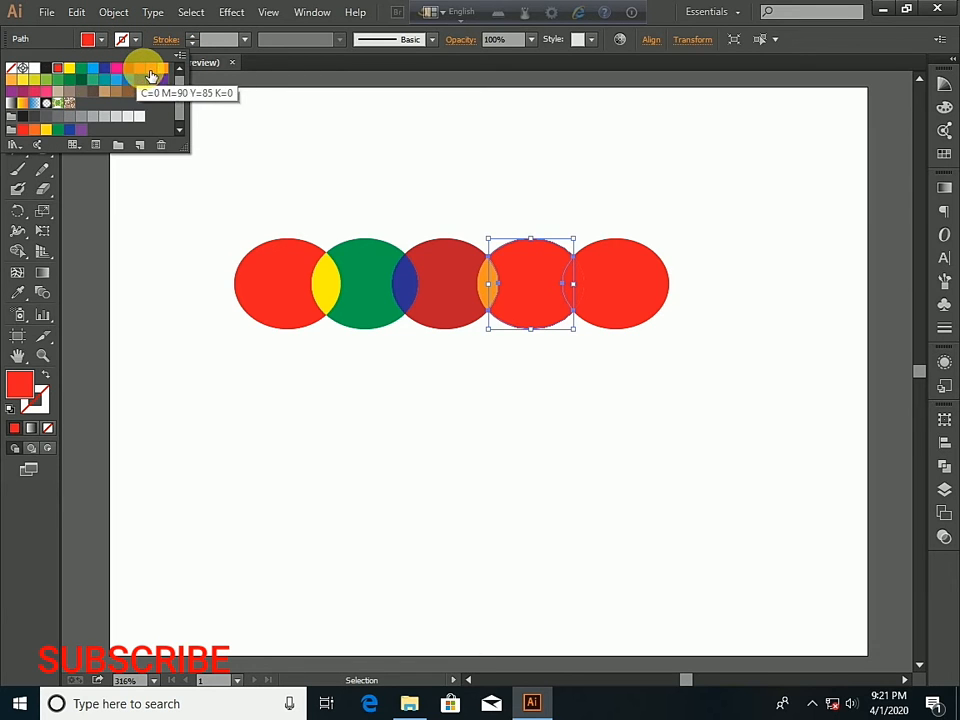
left_click(34, 79)
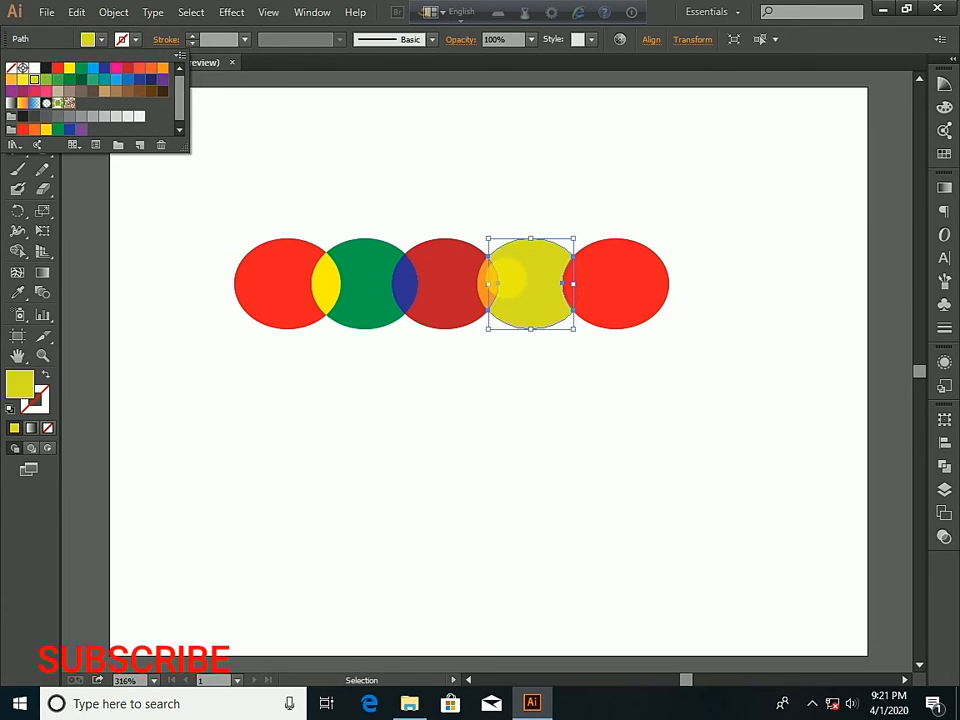
- Fill the overlap between the fourth and fifth ellipses with teal green
left_click(613, 279)
left_click(573, 281)
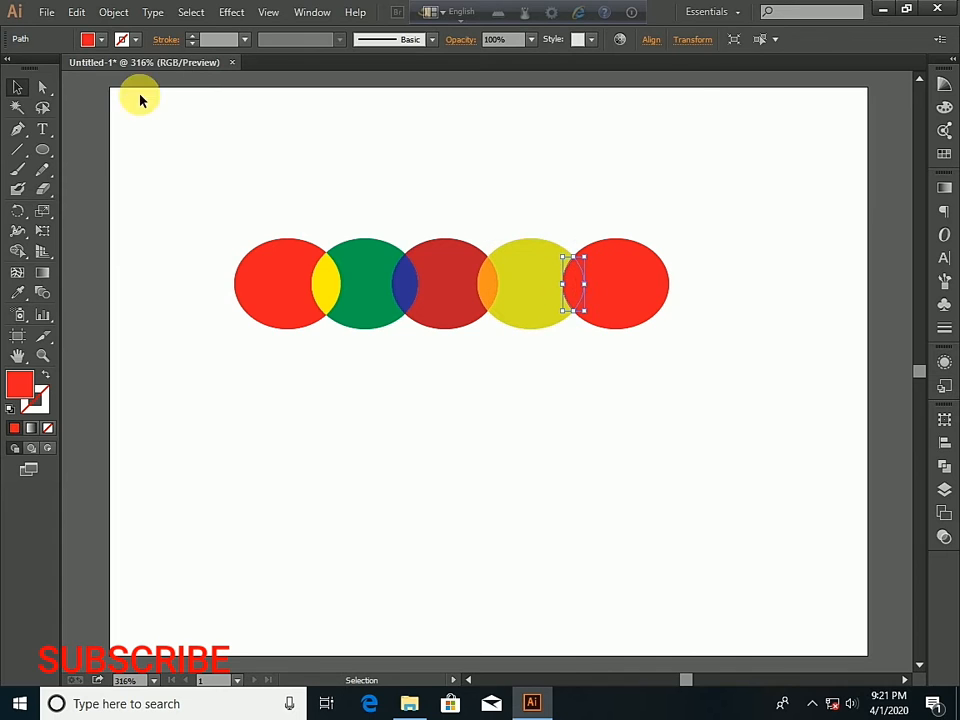
left_click(101, 39)
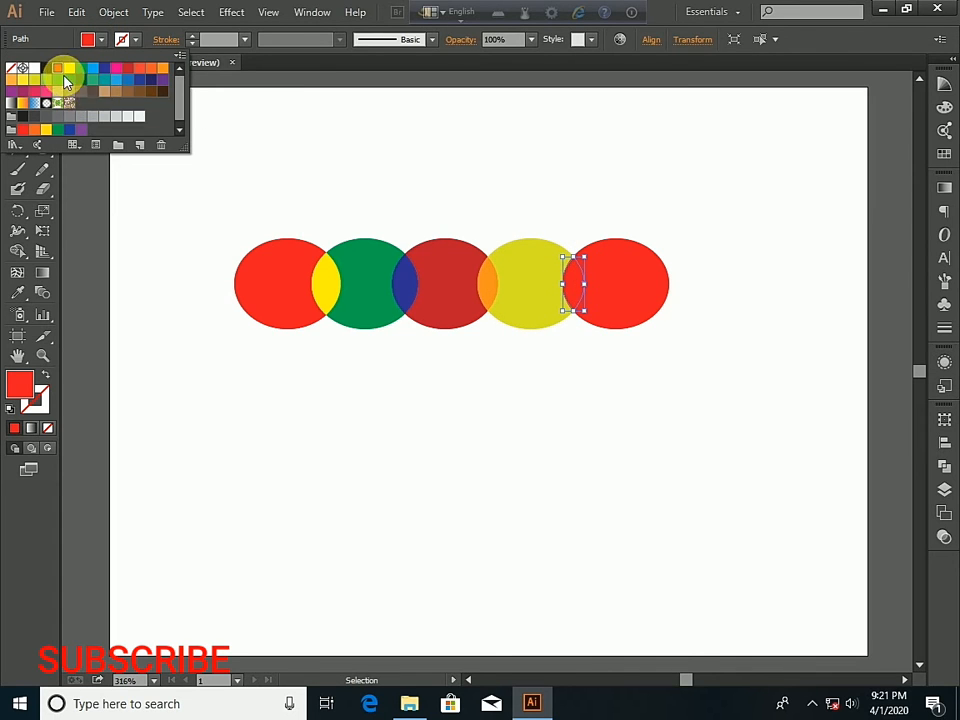
left_click(92, 79)
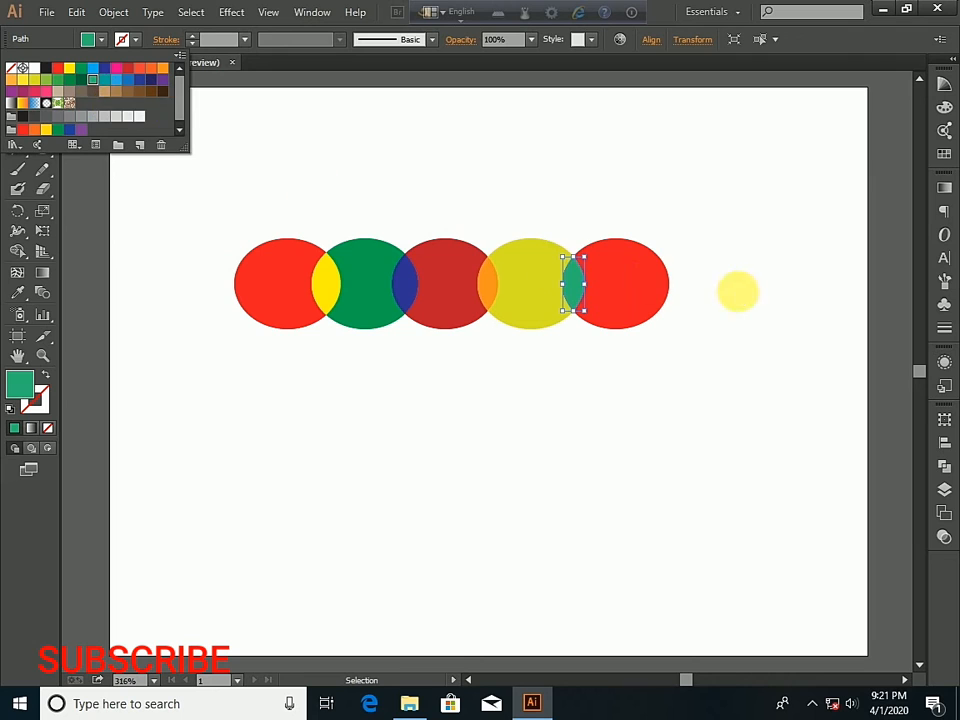
- Fill the fifth ellipse's body with light blue and deselect it
left_click(626, 261)
left_click(626, 261)
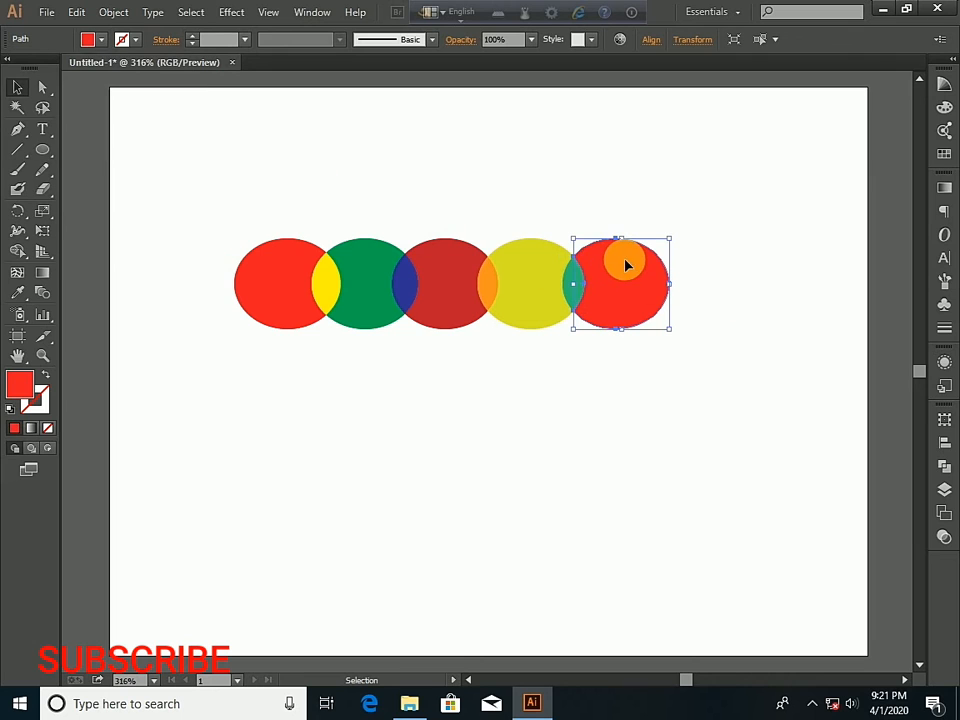
left_click(103, 41)
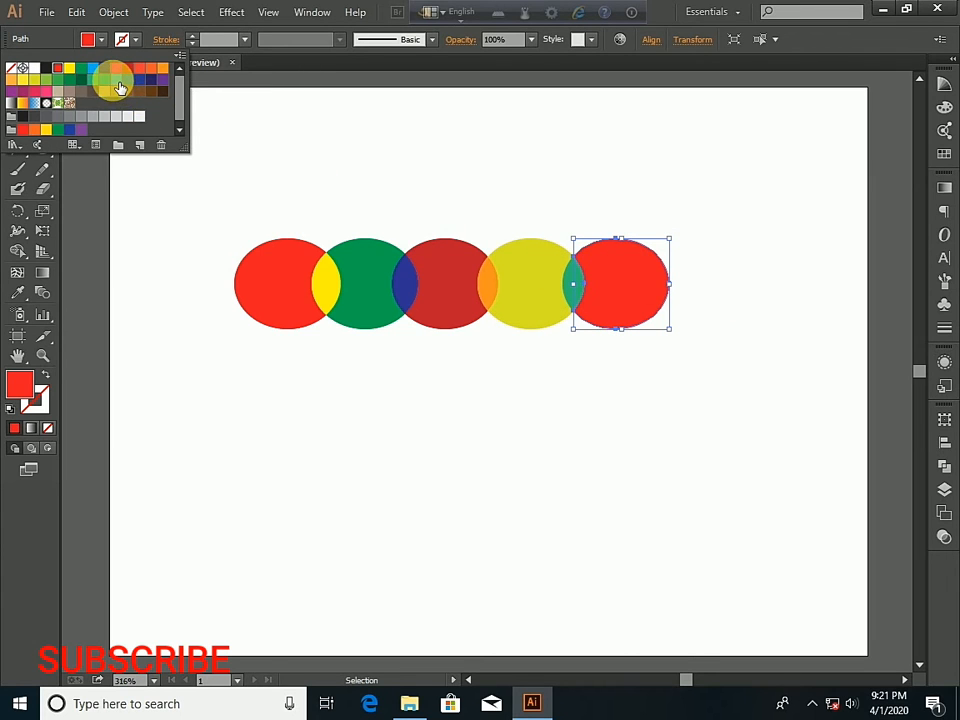
left_click(92, 68)
left_click(336, 156)
left_click(336, 156)
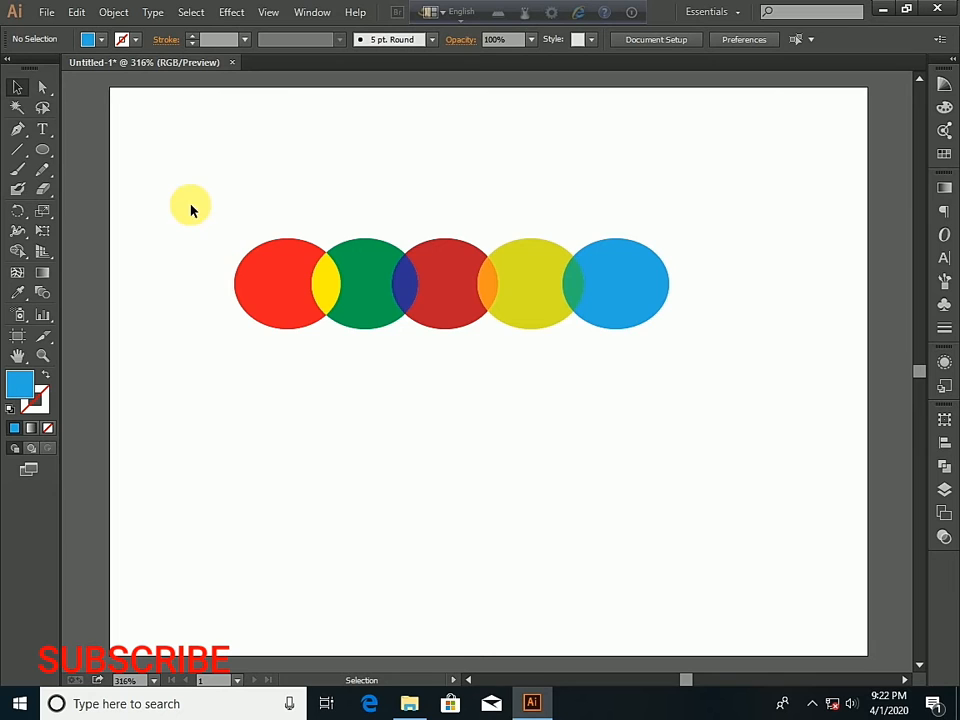
- Select the whole row and use the Shape Builder tool to merge each overlap into its left-hand ellipse in light blue, leaving nothing selected
left_click_drag(162, 223, 693, 363)
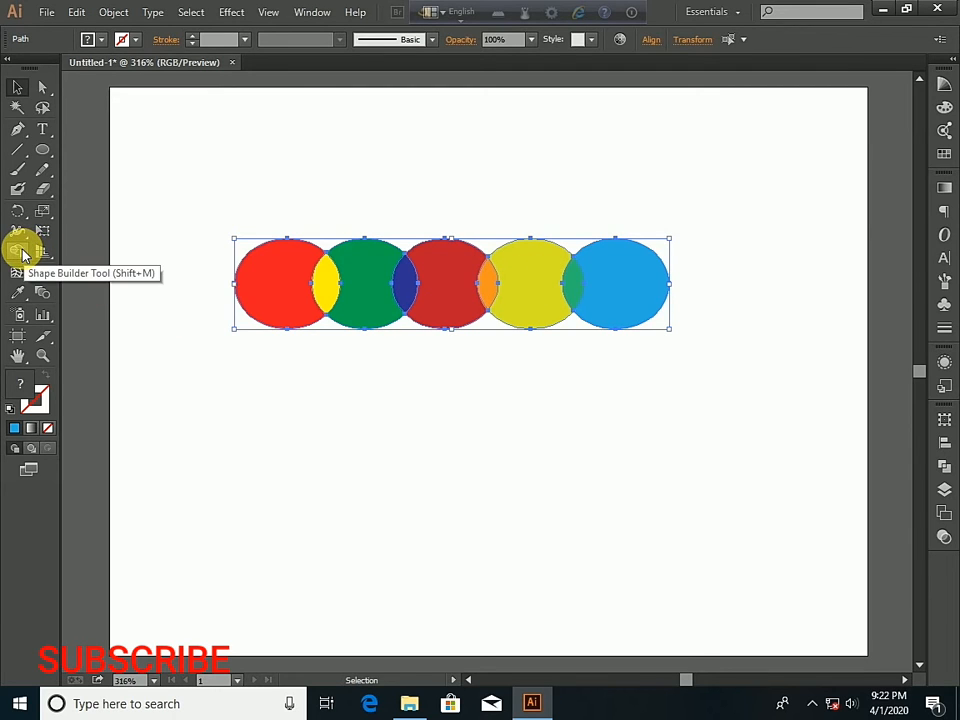
left_click(20, 252)
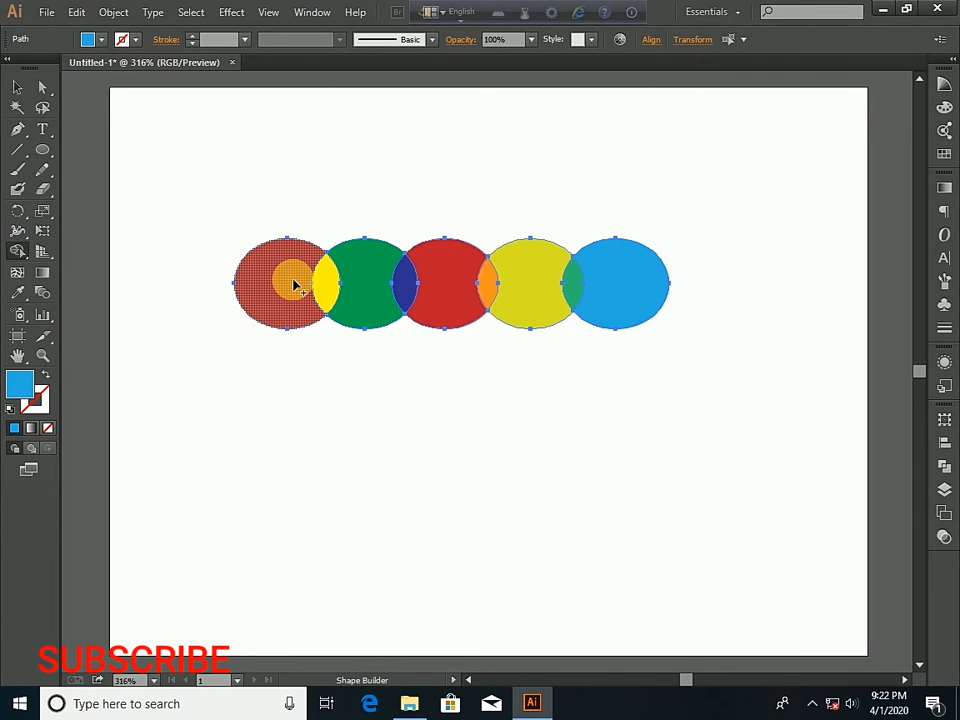
mouse_move(294, 280)
left_mouse_down()
mouse_move(320, 281)
mouse_move(334, 300)
mouse_move(407, 285)
mouse_move(500, 291)
left_mouse_up()
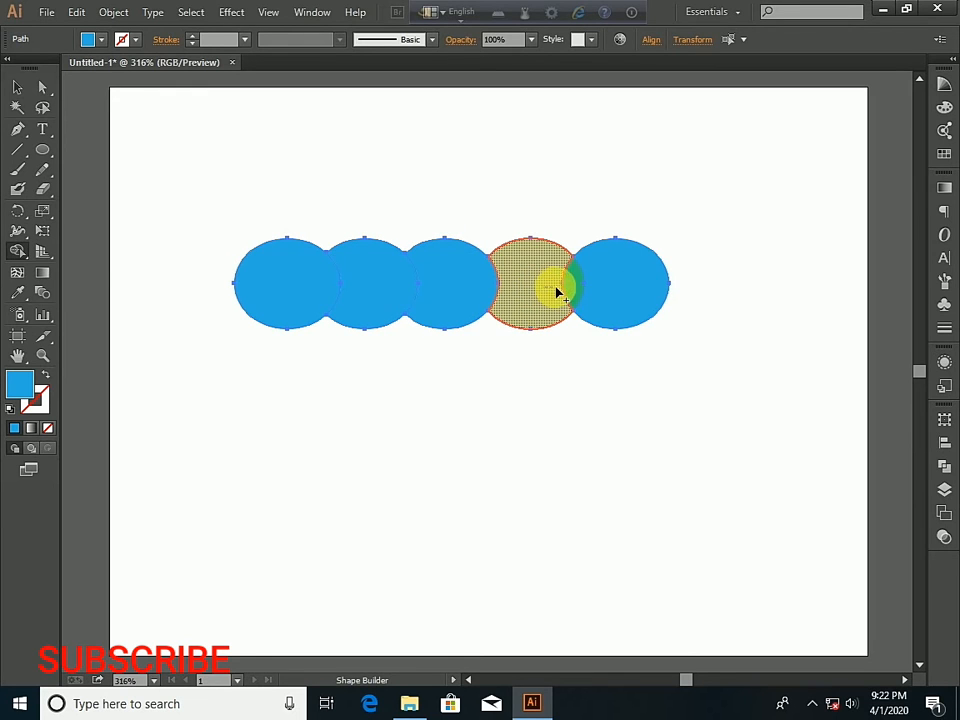
left_click_drag(584, 293, 579, 289)
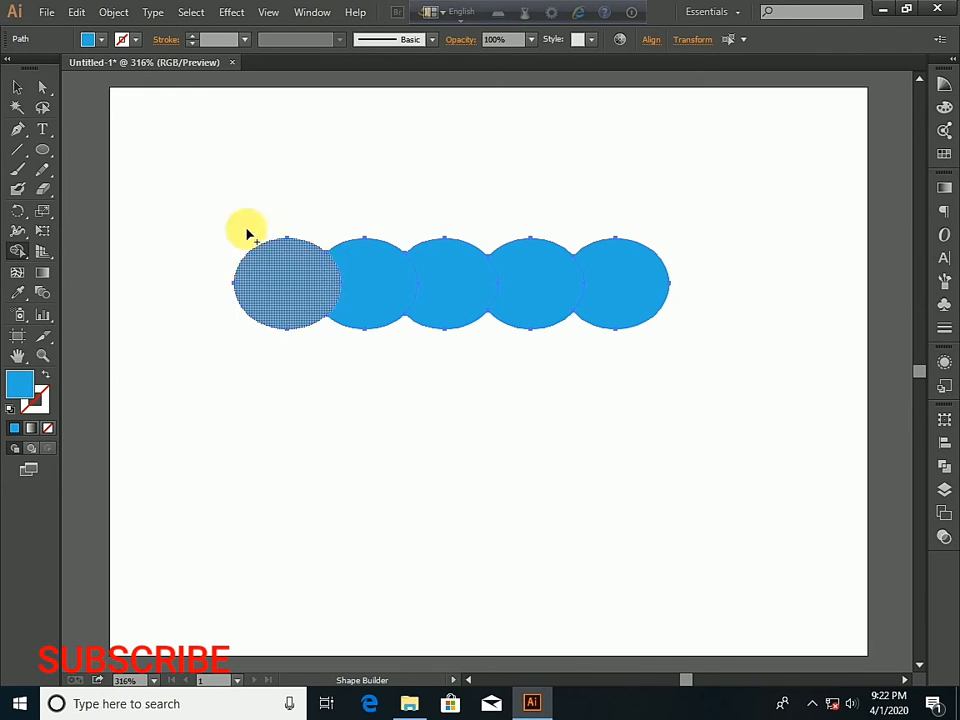
left_click(12, 90)
left_click(264, 201)
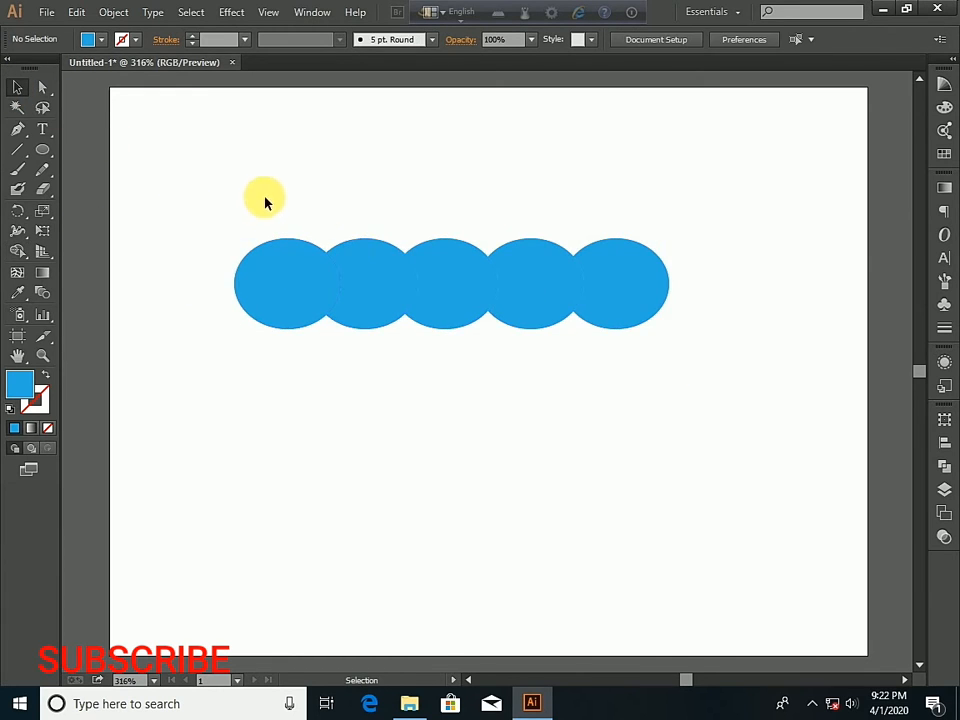
- Check the extent of each of the five merged pieces by selecting them one after another
left_click(294, 275)
left_click(380, 276)
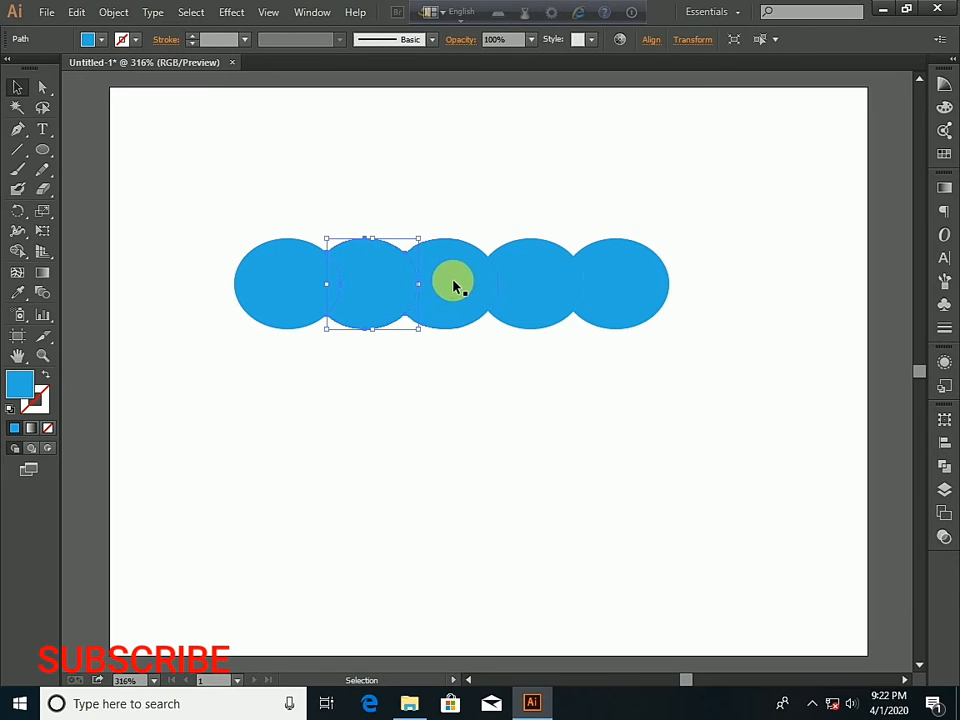
left_click(456, 285)
left_click(527, 288)
left_click(632, 281)
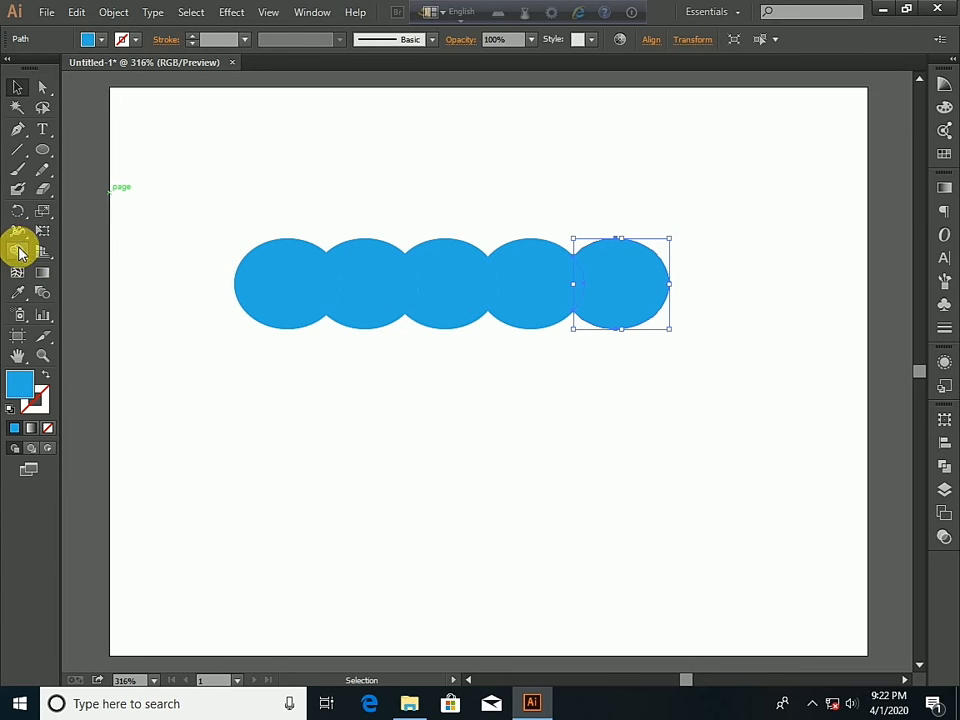
- Select all five pieces, unite them into a single blue shape with the Shape Builder tool, and deselect it
left_click_drag(141, 223, 720, 372)
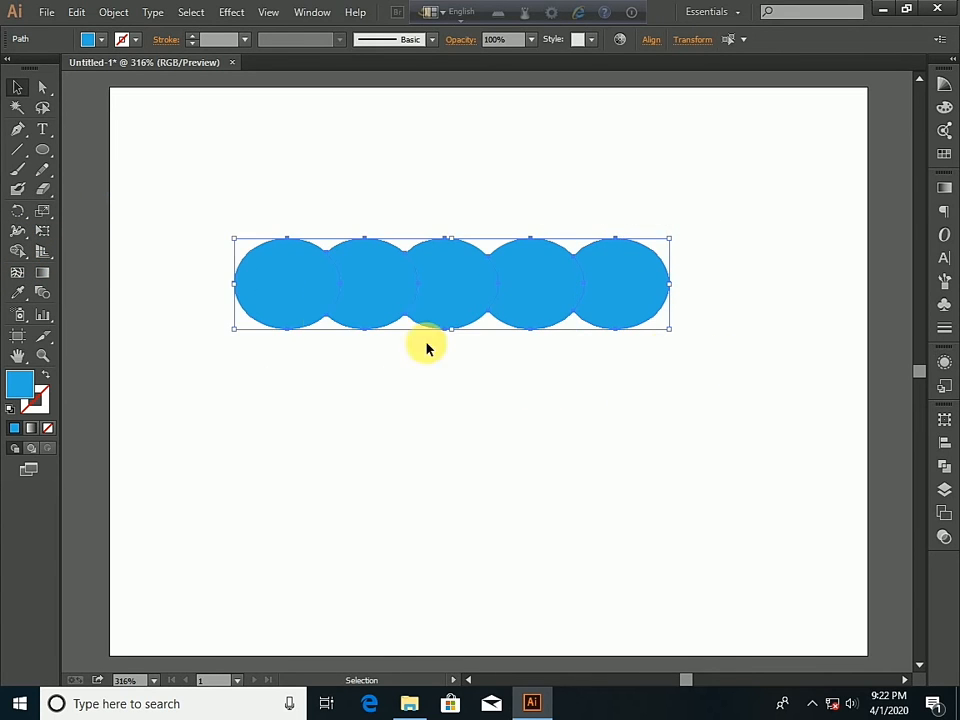
left_click(19, 255)
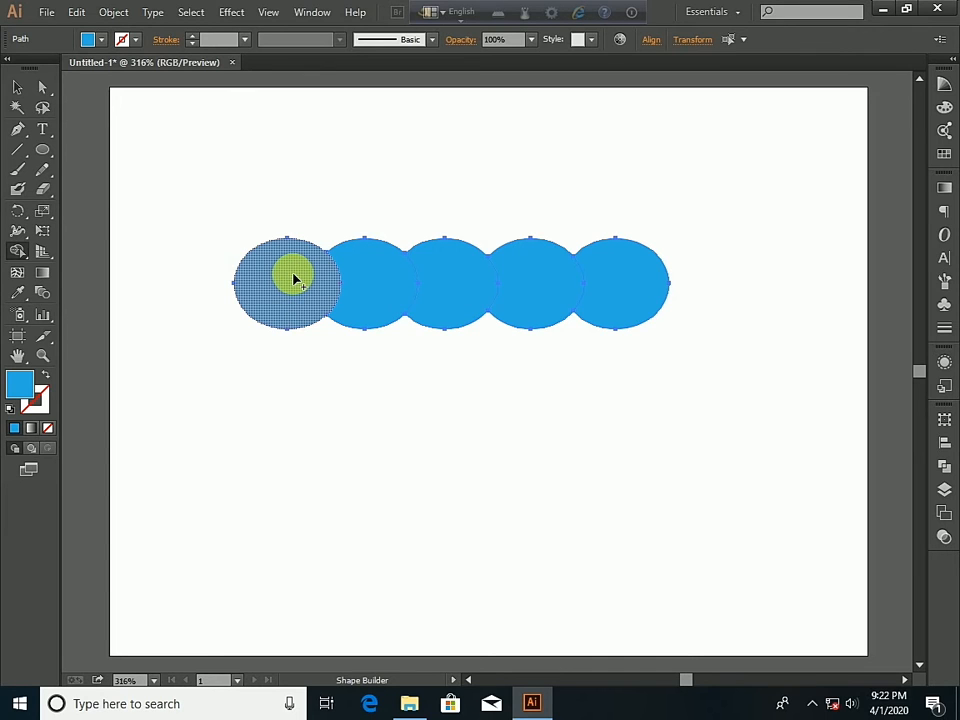
left_click_drag(294, 279, 617, 287)
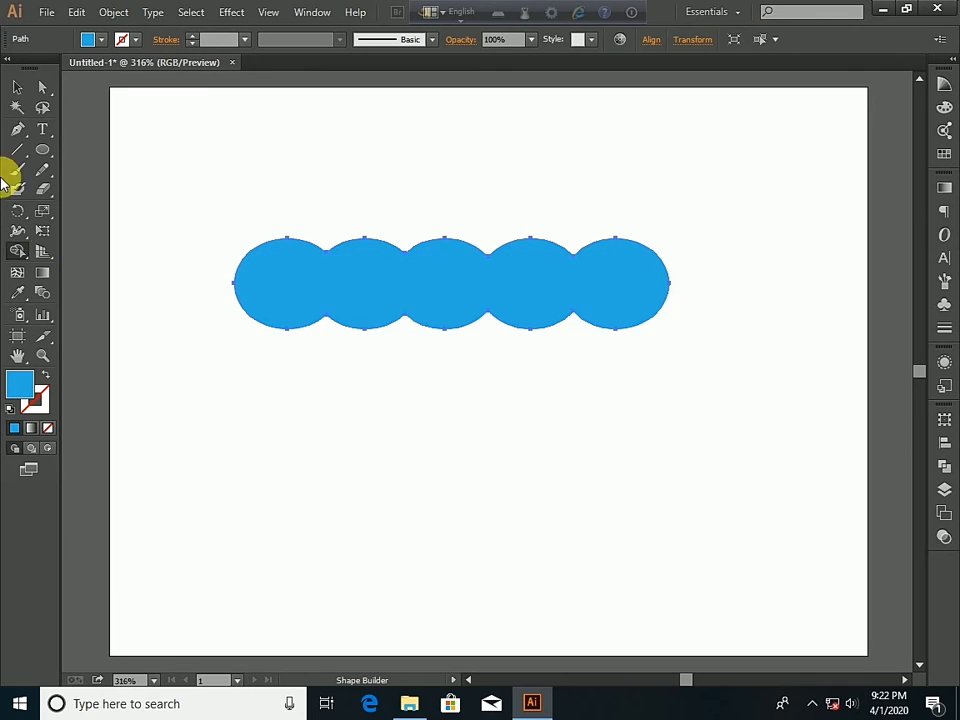
mouse_move(457, 280)
left_mouse_down()
mouse_move(612, 275)
mouse_move(605, 294)
mouse_move(518, 283)
mouse_move(340, 282)
left_mouse_up()
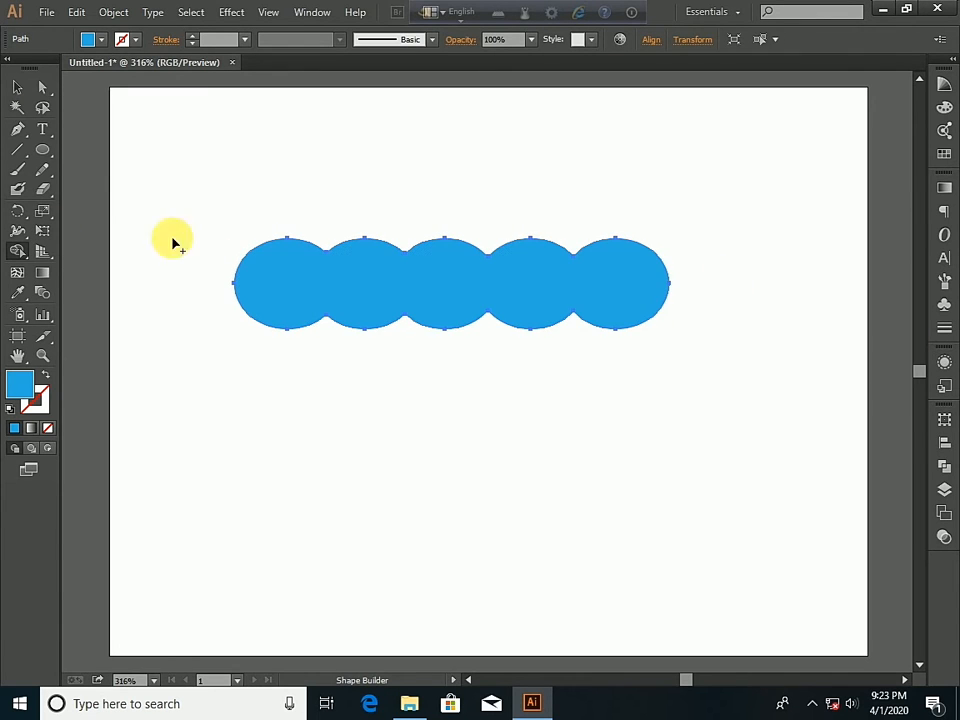
left_click(17, 87)
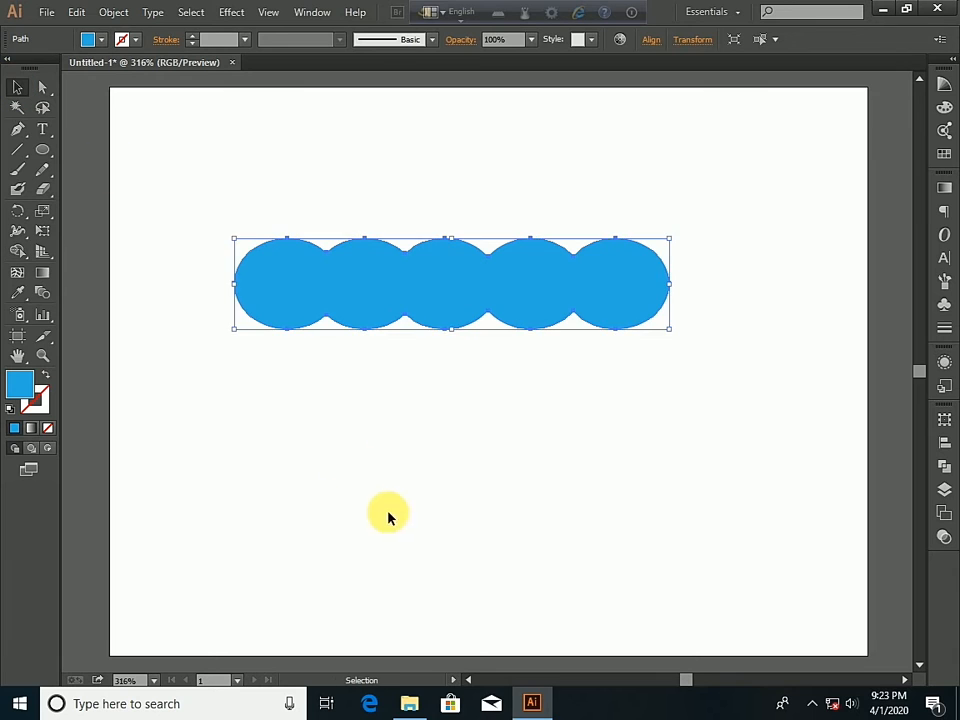
left_click(432, 470)
- Delete the united blue shape from the artboard
left_click_drag(459, 302, 516, 298)
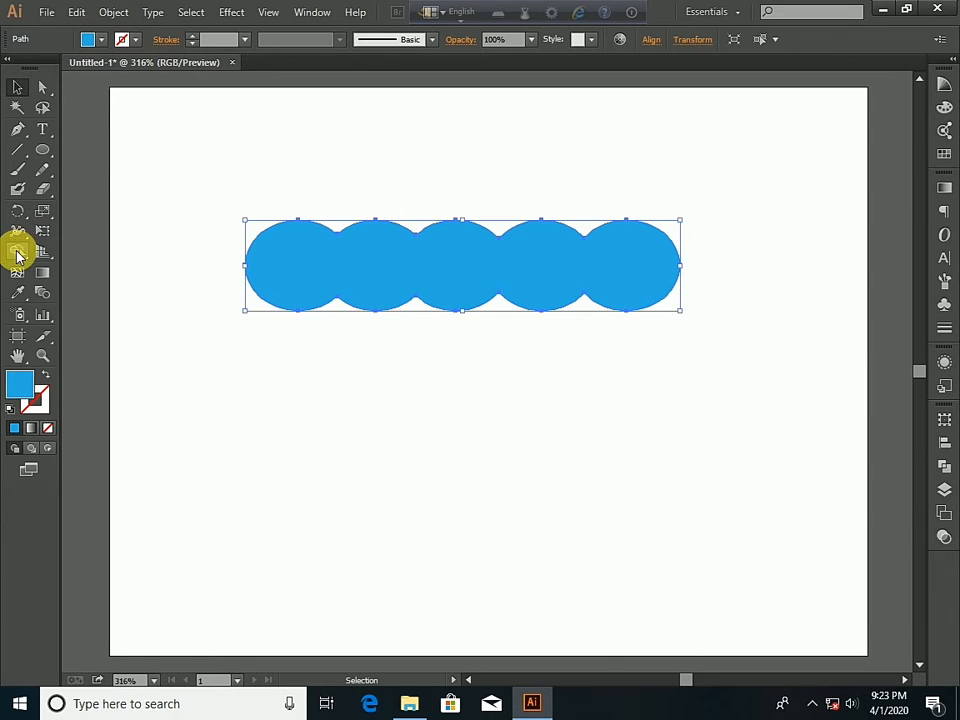
key("Delete")
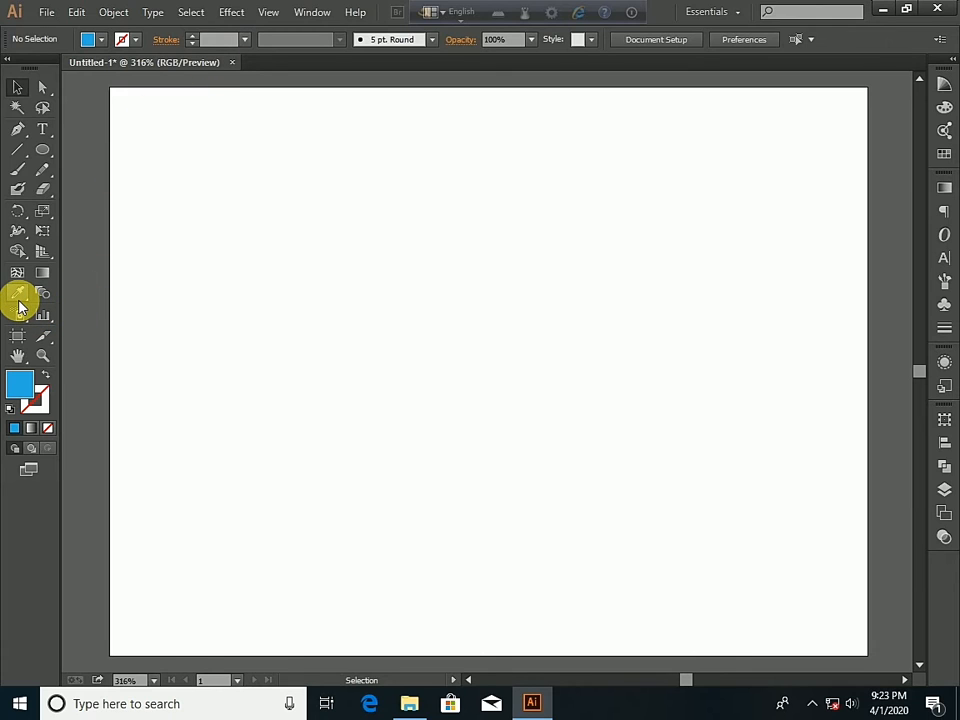
left_click(17, 252)
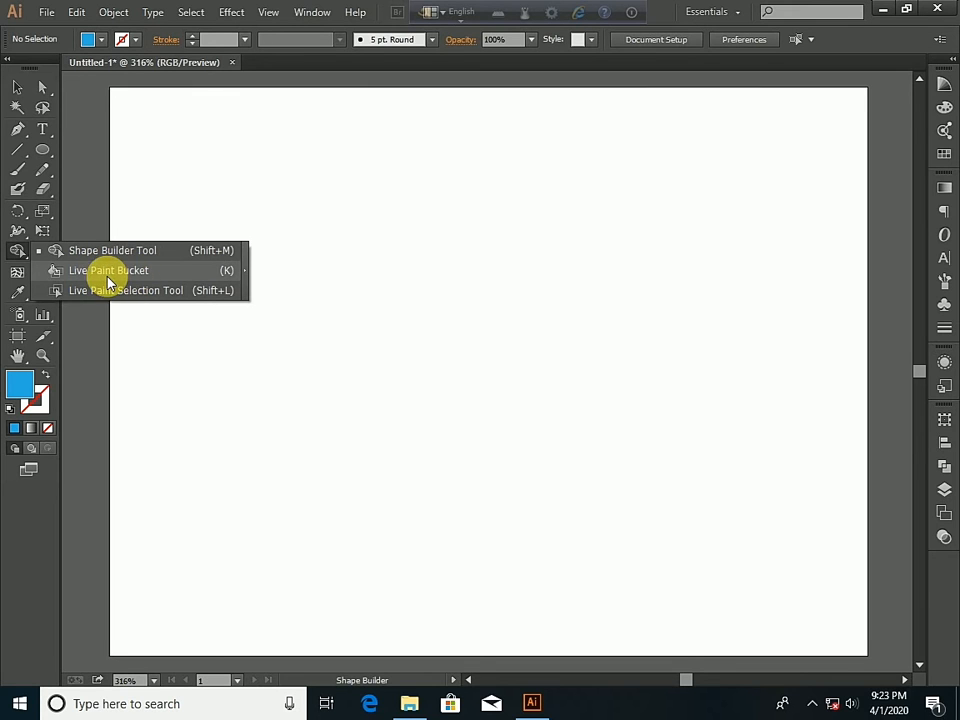
left_click(19, 253)
- Draw a new blue ellipse in the upper-left part of the artboard and place six copies of it across the artboard
left_click(39, 149)
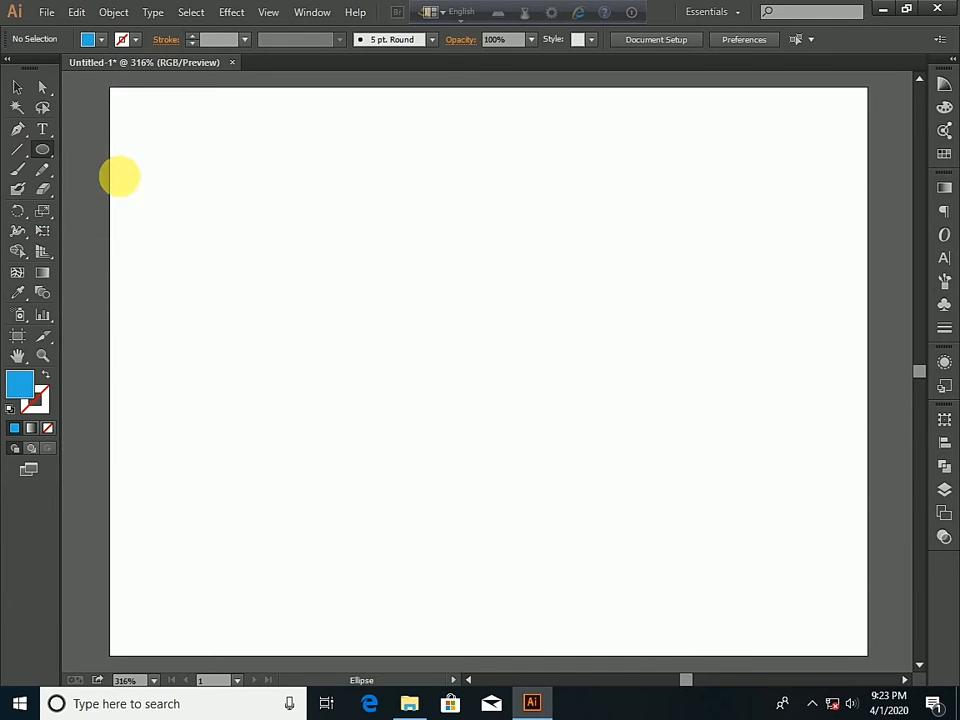
left_click_drag(227, 178, 345, 274)
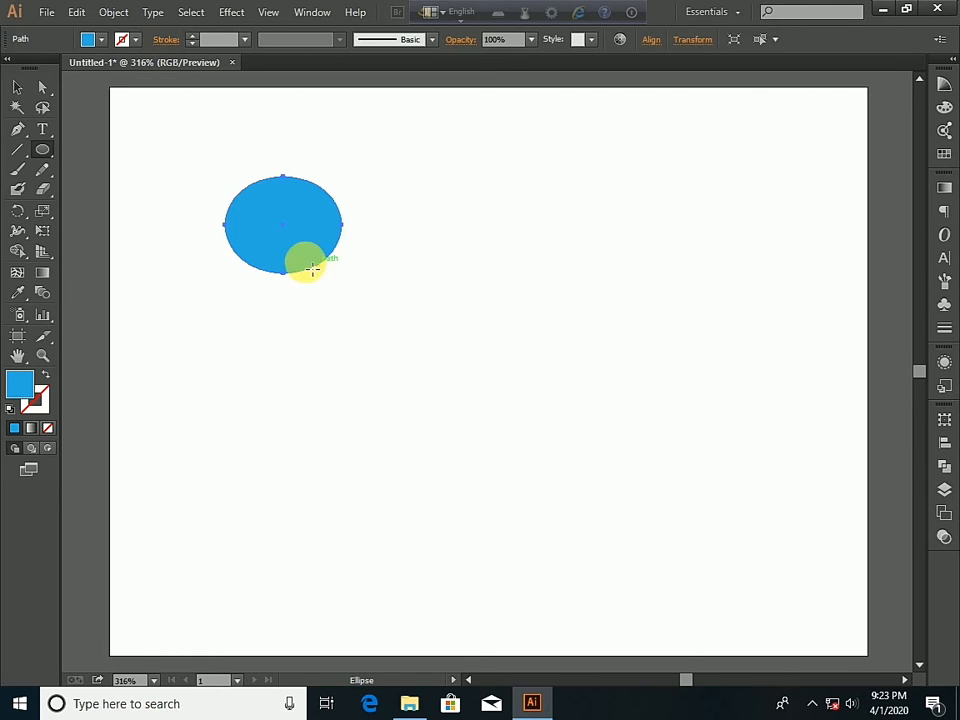
left_click(16, 88)
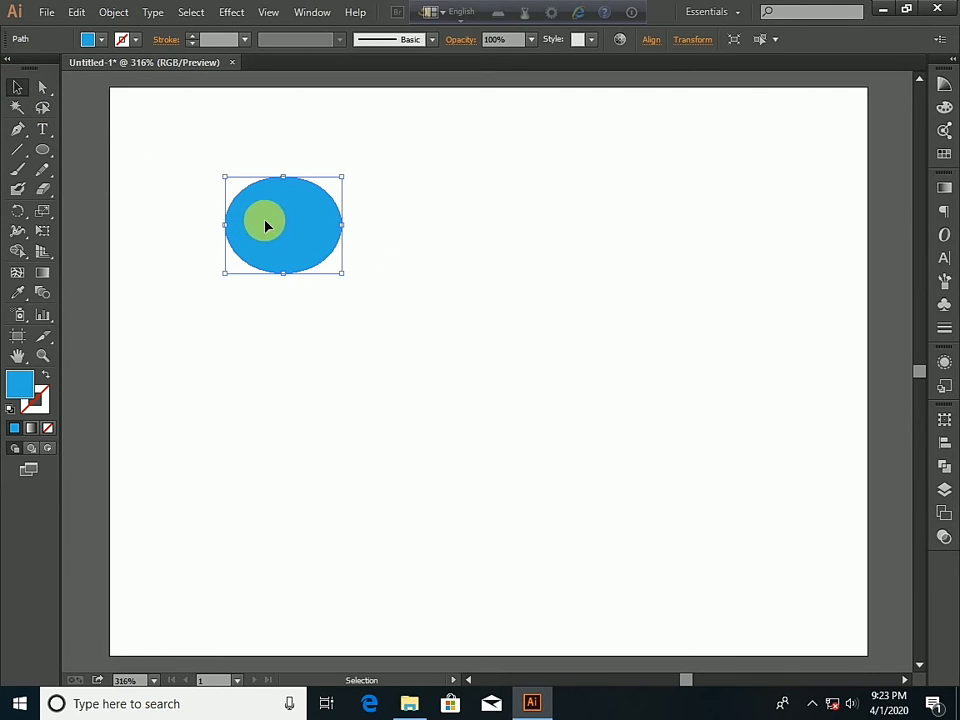
left_click_drag(285, 217, 514, 429)
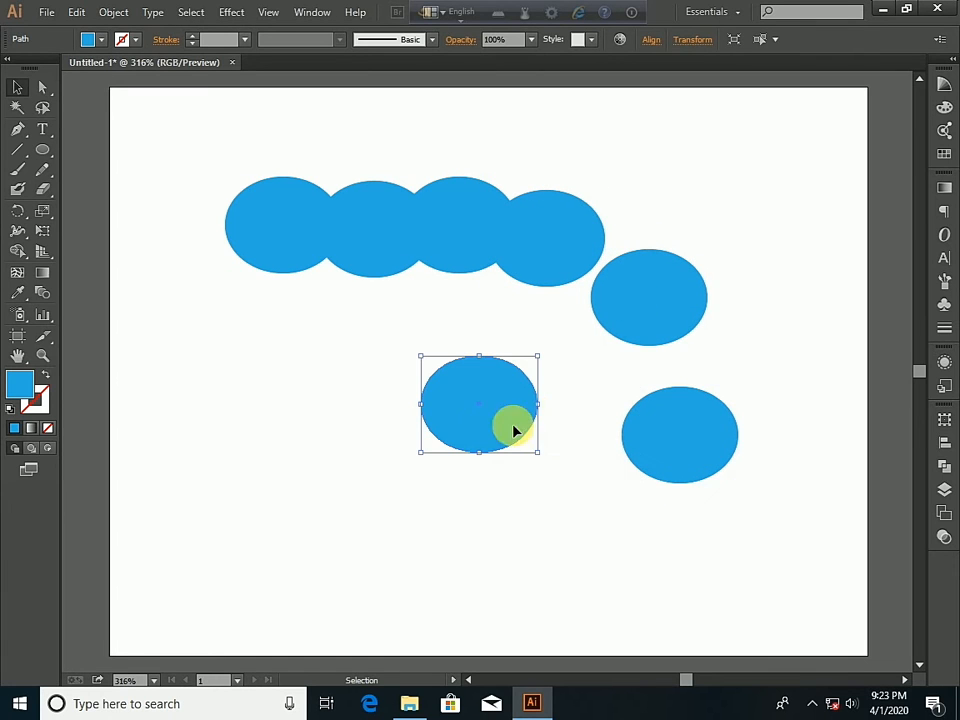
- Start a flower arrangement with one ellipse as the center and three others overlapping it on the right, lower left and upper left
left_click_drag(297, 230, 262, 351)
left_click_drag(497, 435, 358, 374)
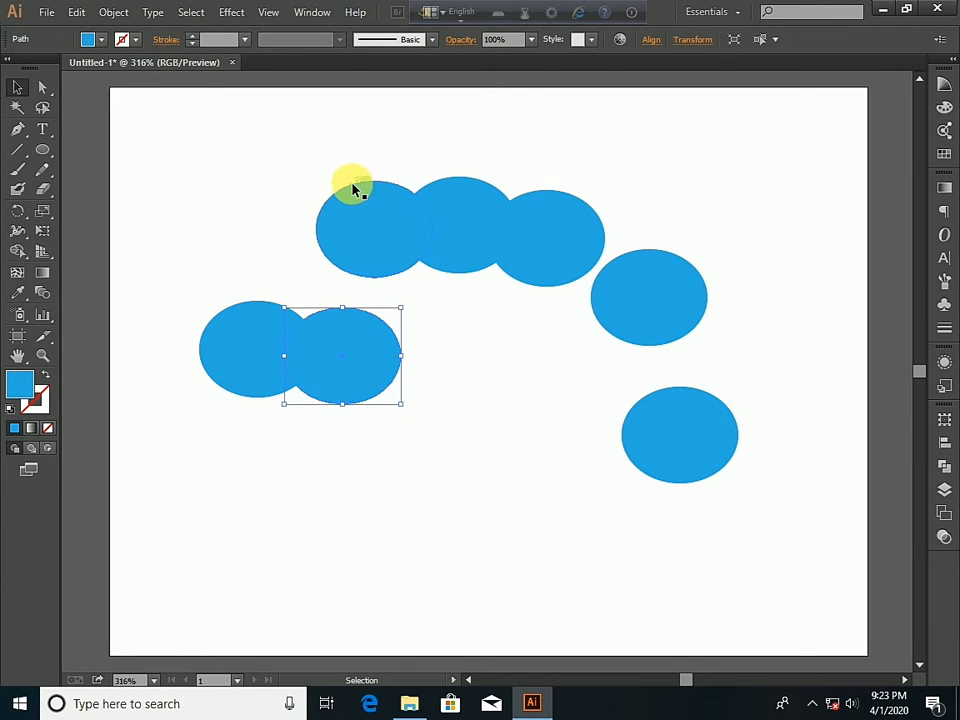
left_click_drag(367, 216, 221, 379)
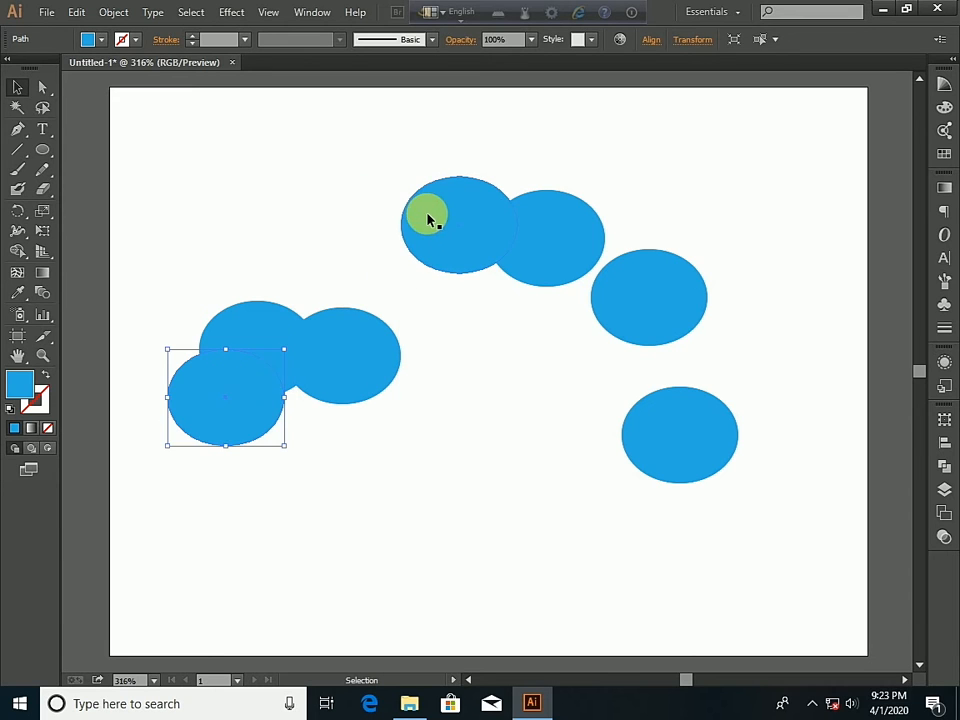
left_click_drag(436, 219, 193, 276)
- Move another ellipse onto the lower-right side of the flower's center as a further petal
double_click(548, 230)
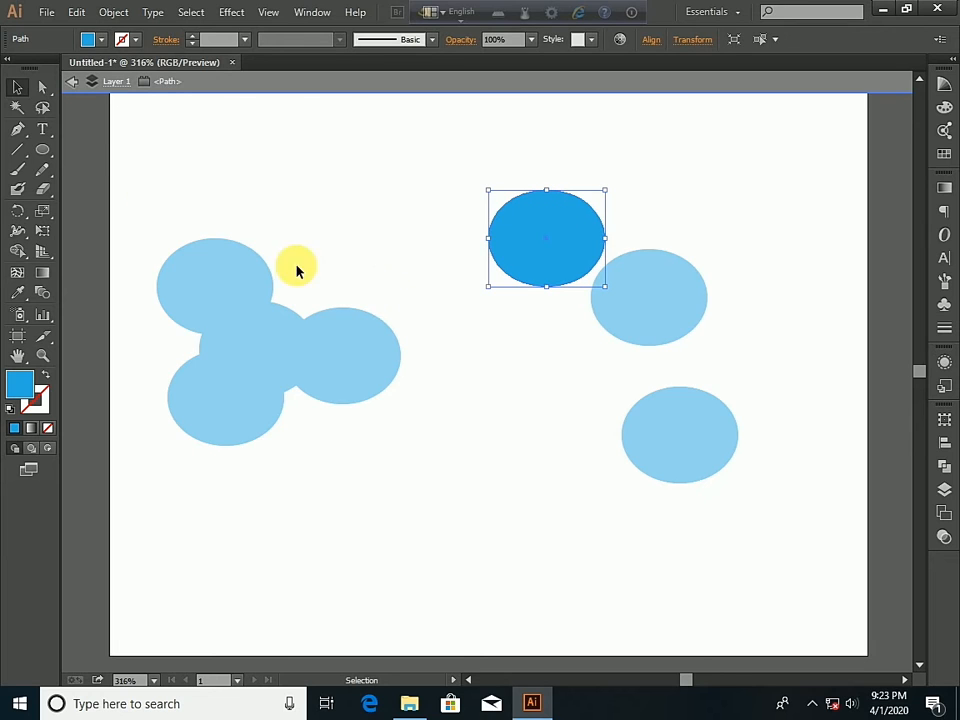
left_click(72, 81)
left_click(558, 241)
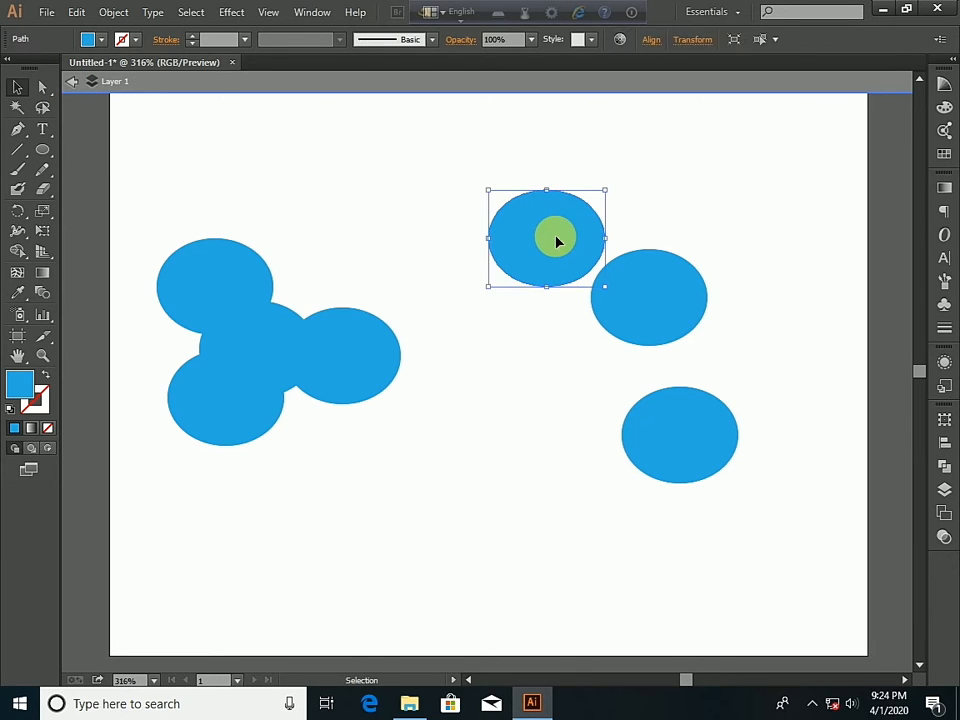
left_click_drag(557, 240, 411, 268)
left_click_drag(343, 287, 326, 405)
double_click(650, 284)
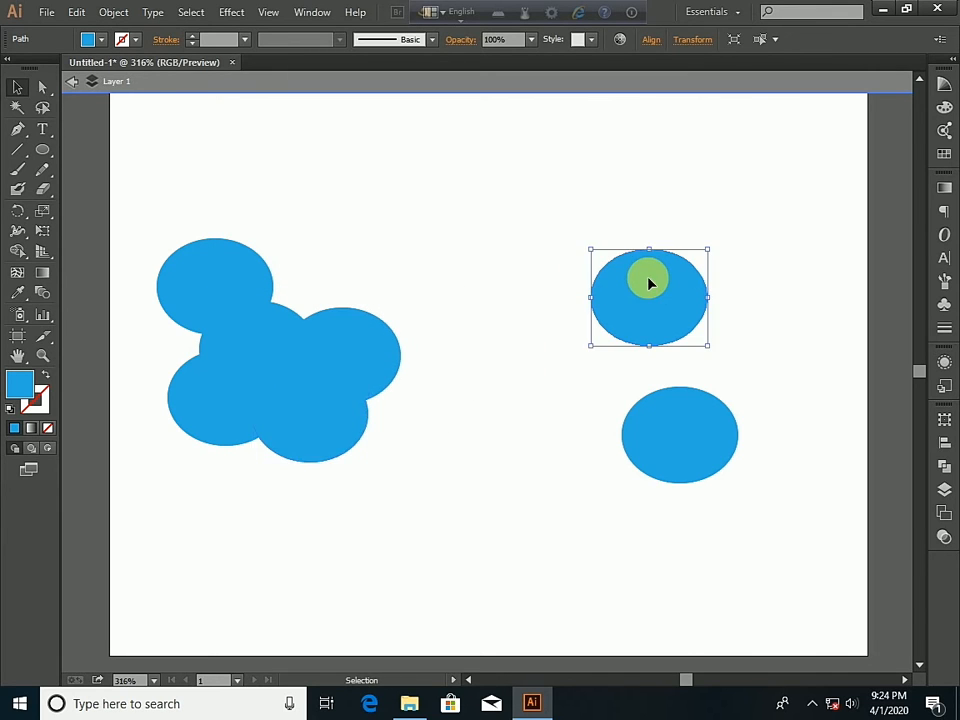
left_click(70, 83)
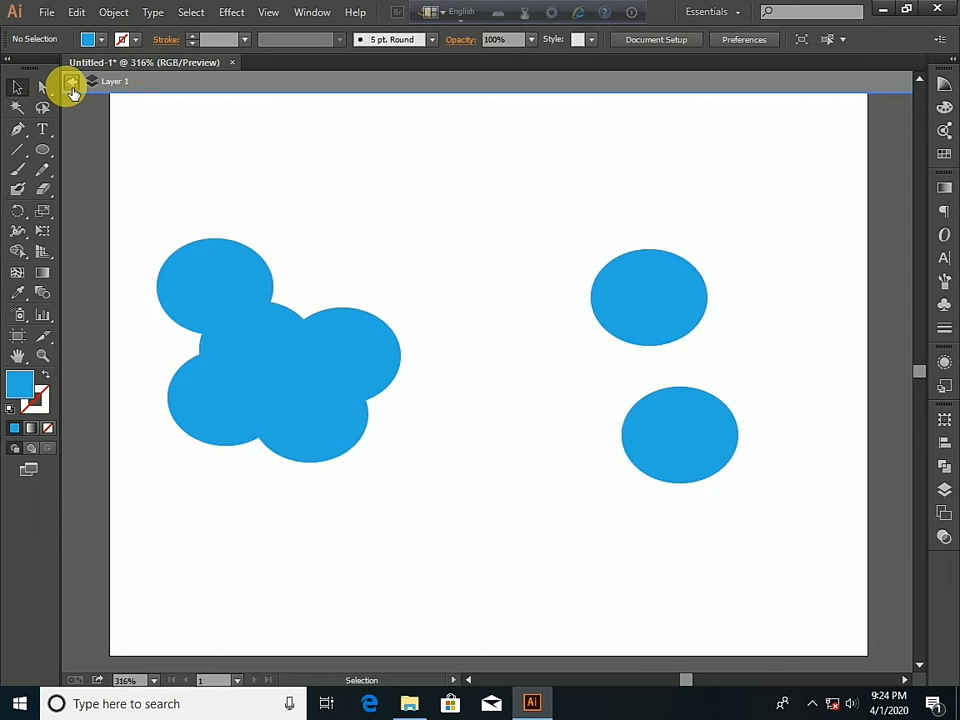
double_click(636, 293)
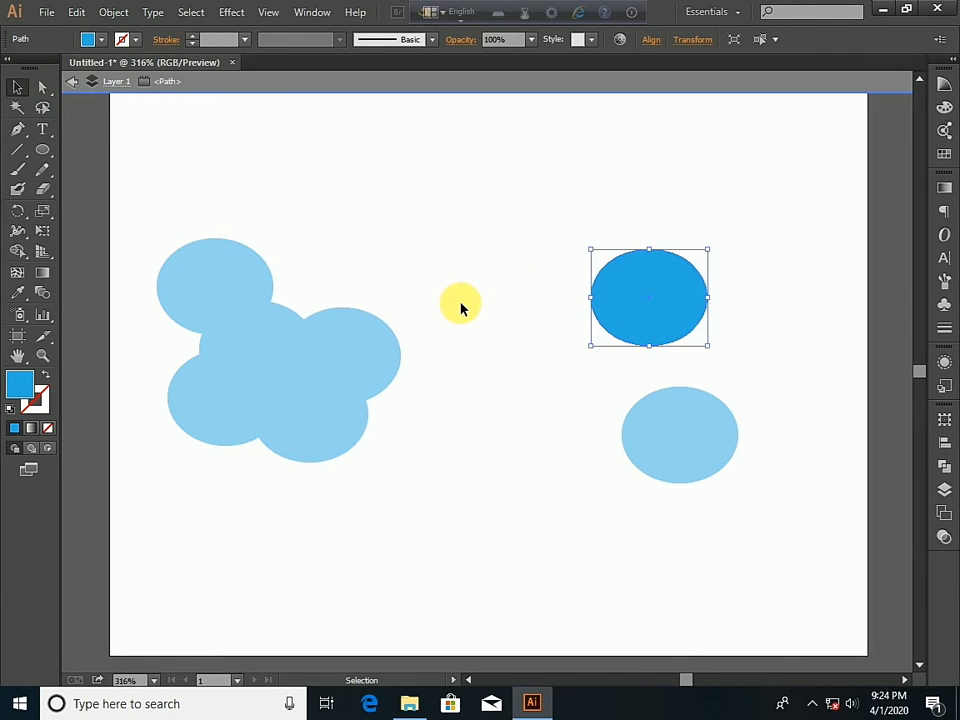
left_click(70, 83)
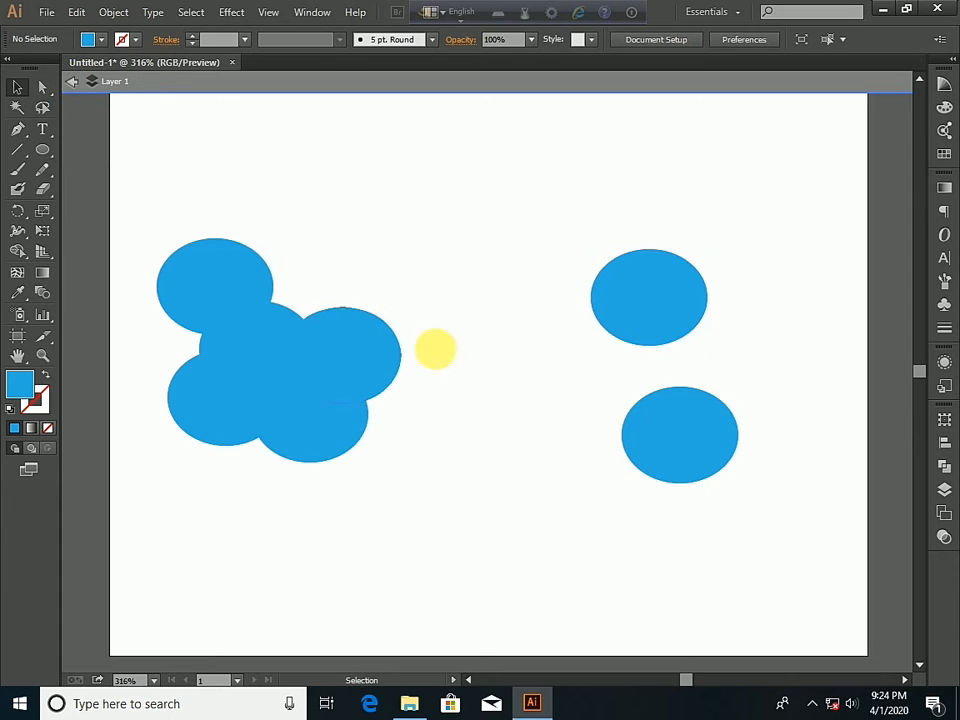
- Move the two remaining ellipses onto the upper-right and left sides of the flower's center to complete the petals
left_click(653, 299)
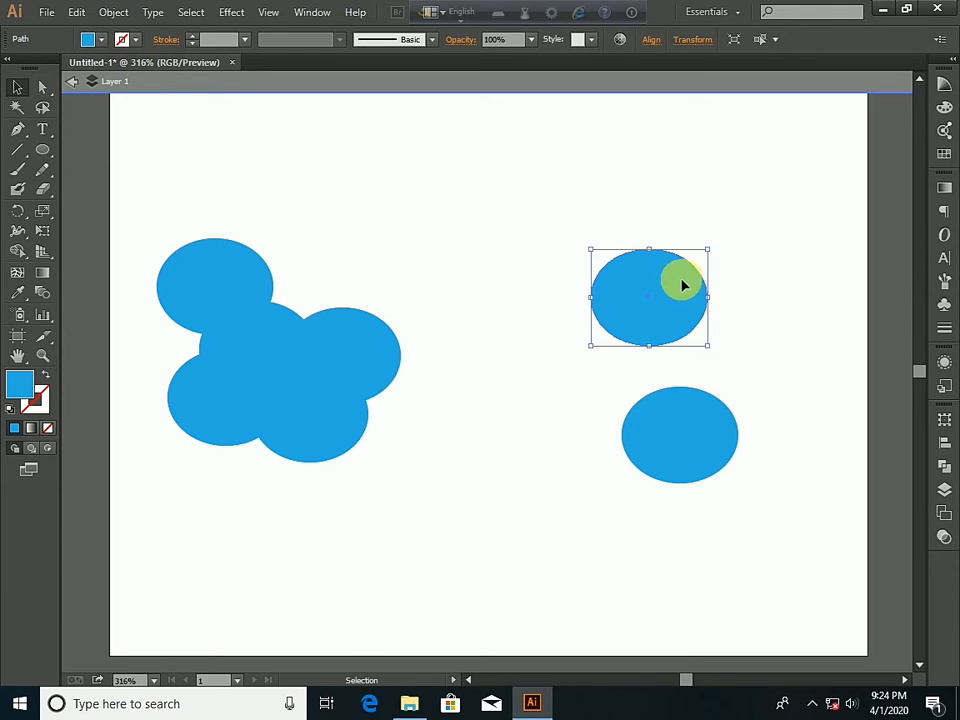
left_click_drag(683, 285, 343, 272)
left_click_drag(675, 422, 184, 348)
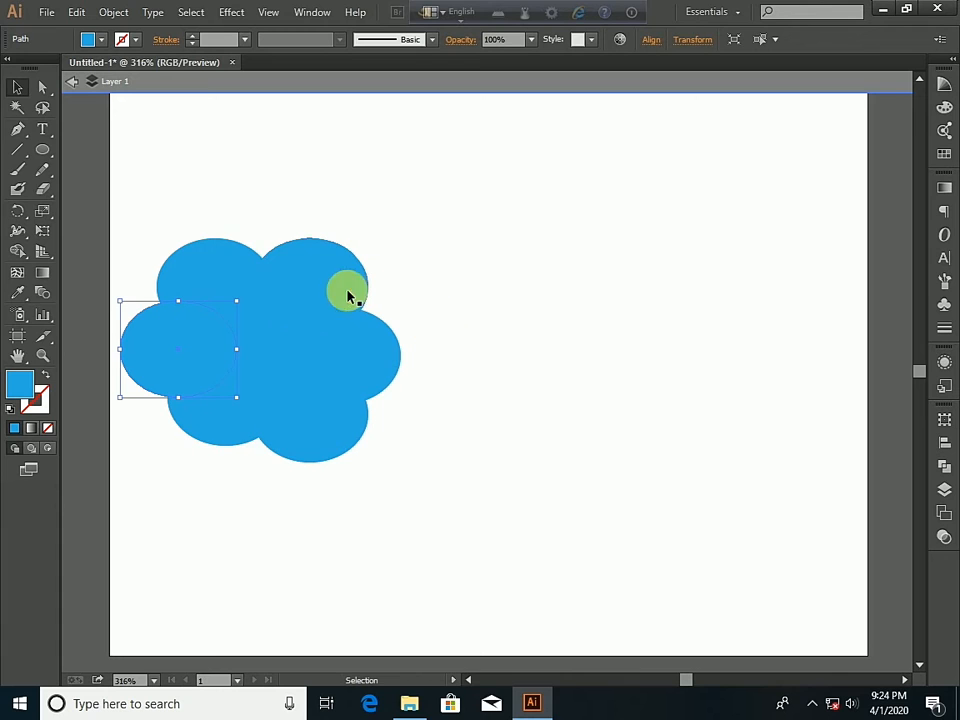
- Select all seven ellipses and move the whole flower to the middle of the artboard
left_click_drag(150, 201, 424, 529)
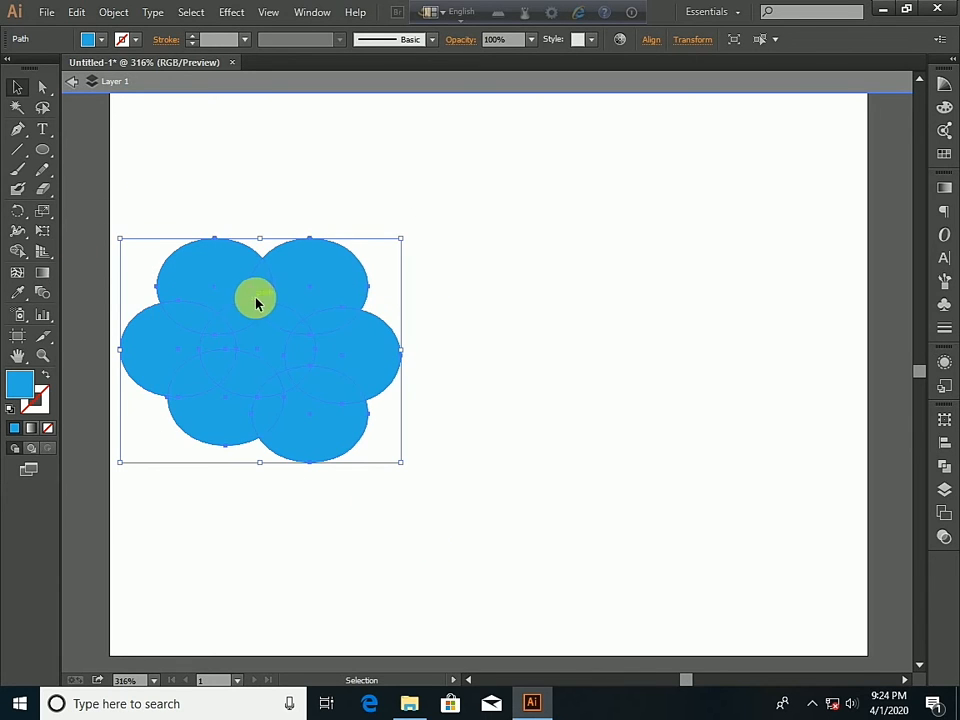
left_click_drag(256, 303, 456, 313)
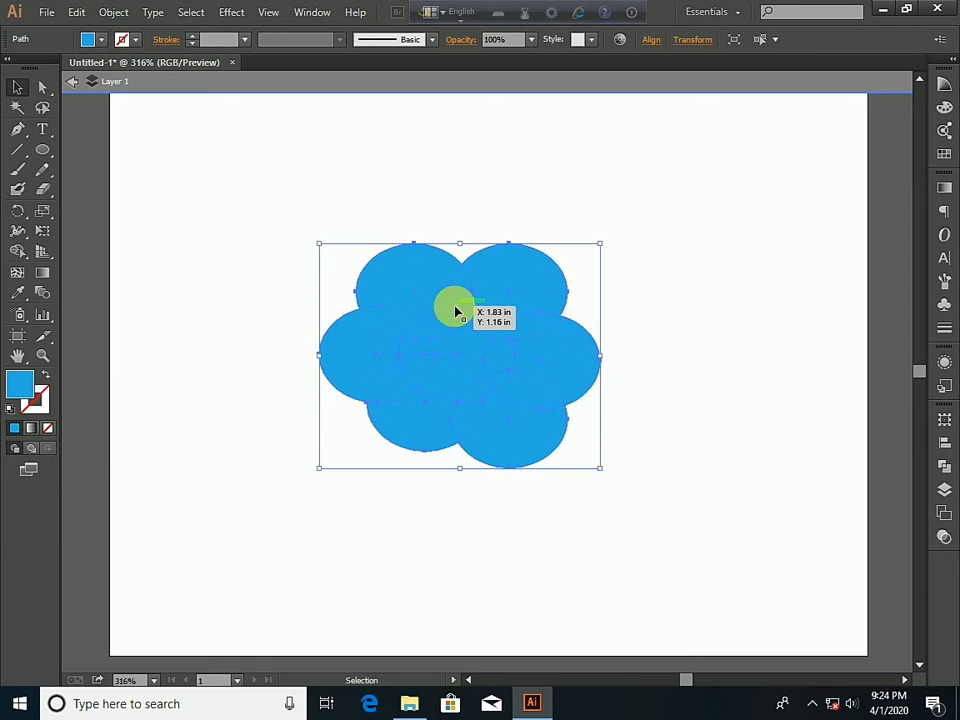
scroll(500, 330, "up", 2)
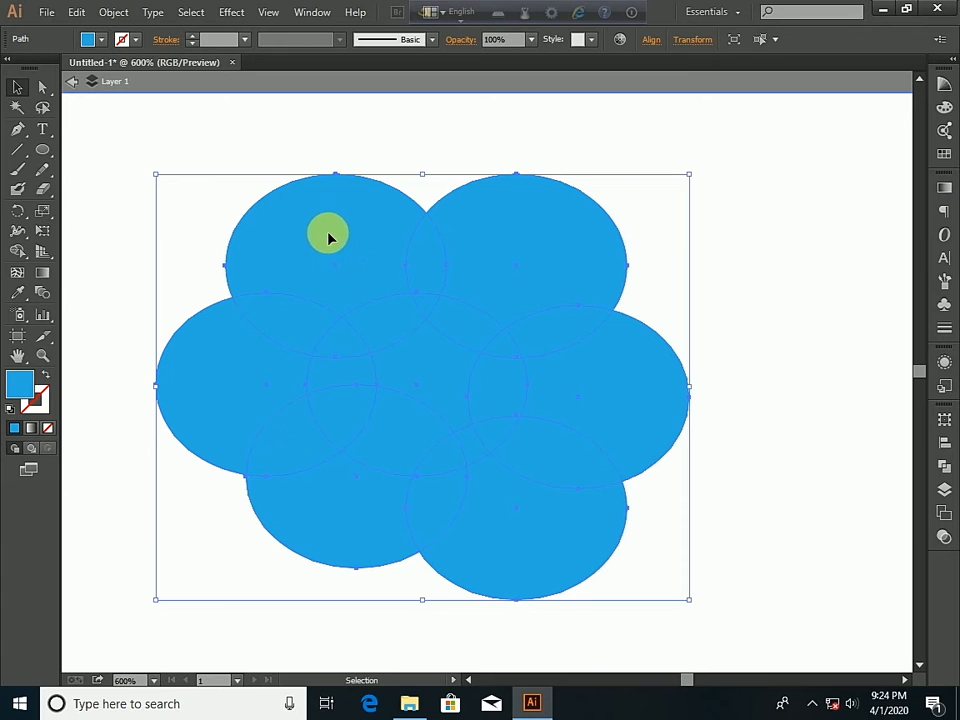
scroll(393, 228, "down", 1)
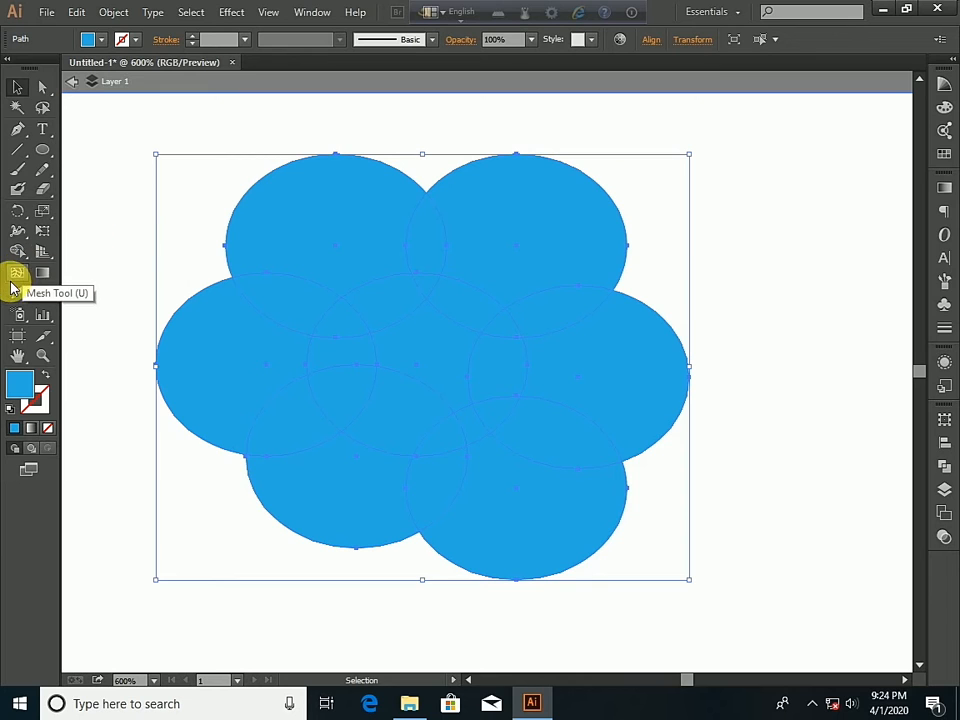
- Turn the selected ellipses into a Live Paint group with the Live Paint Bucket by filling the upper-left petal red
left_click(21, 252)
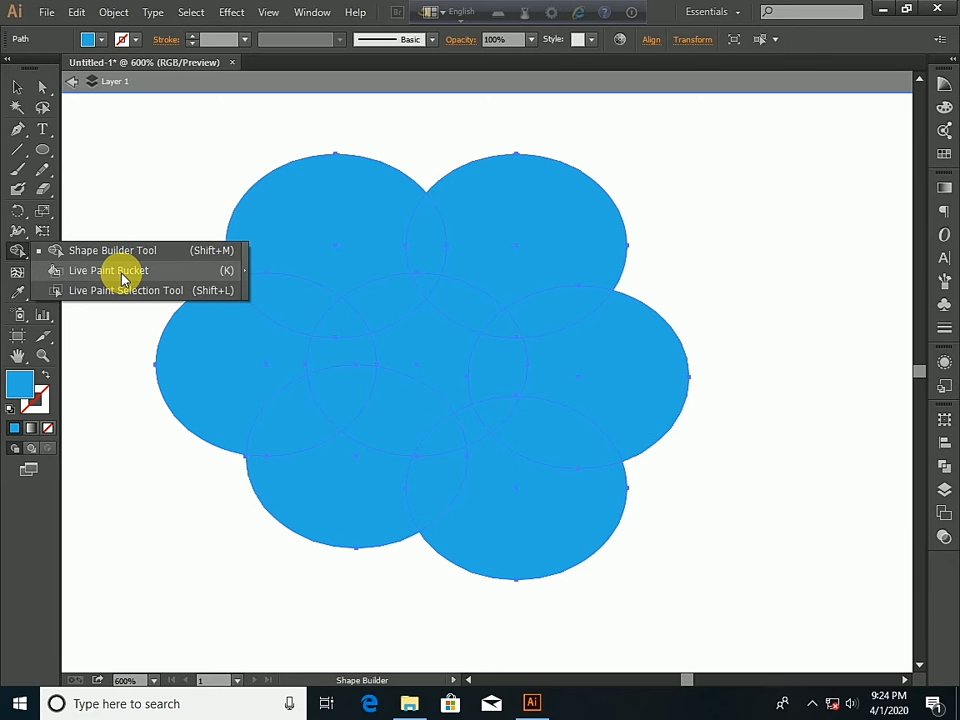
left_click(123, 272)
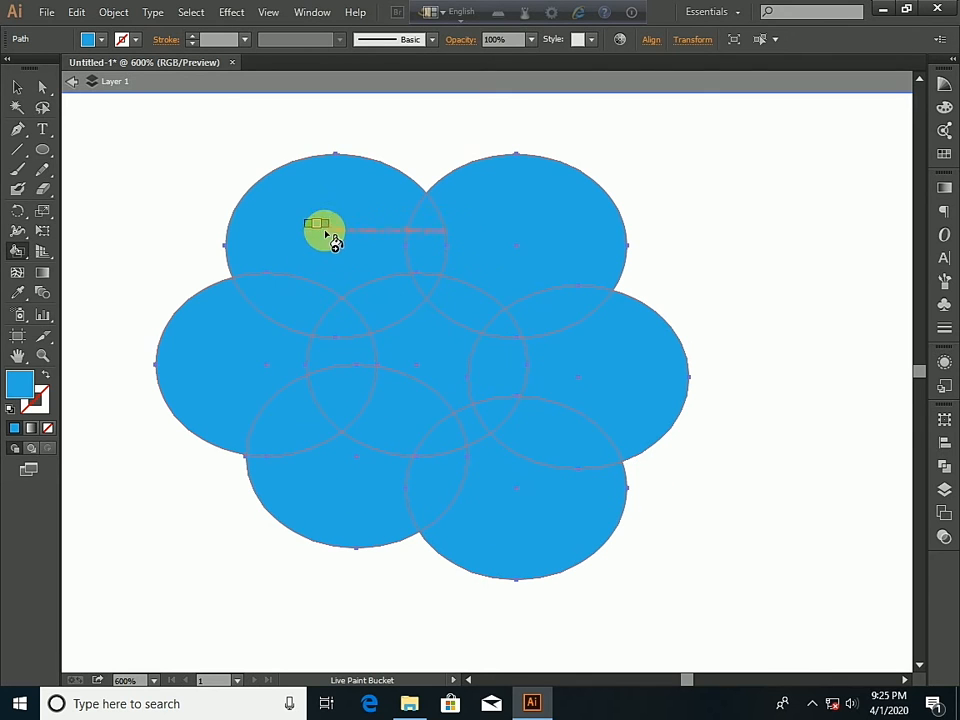
left_click(96, 39)
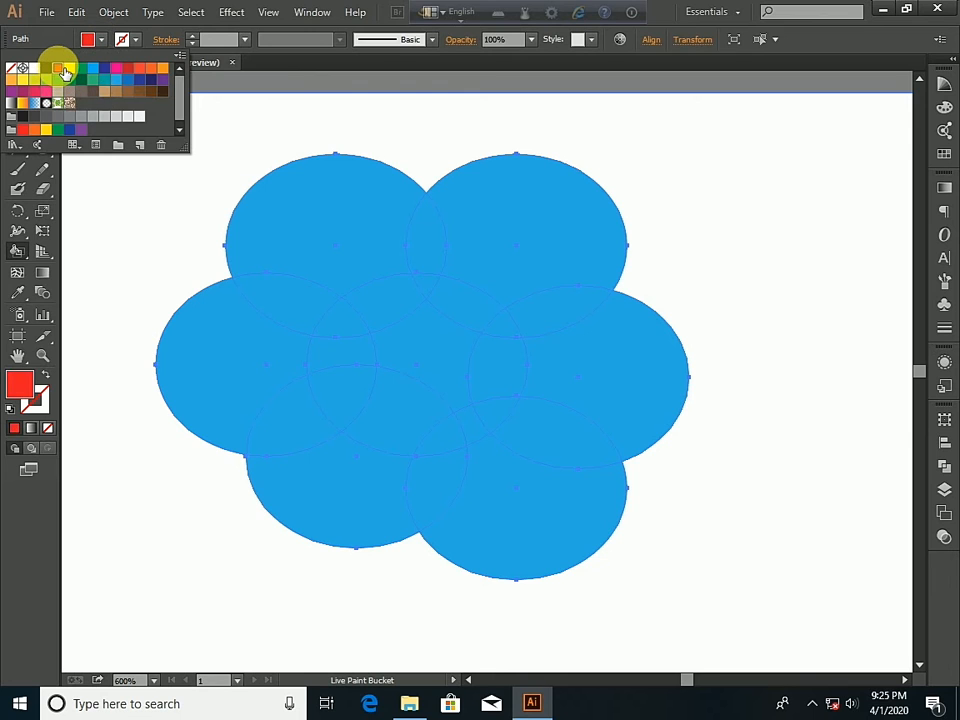
left_click(94, 40)
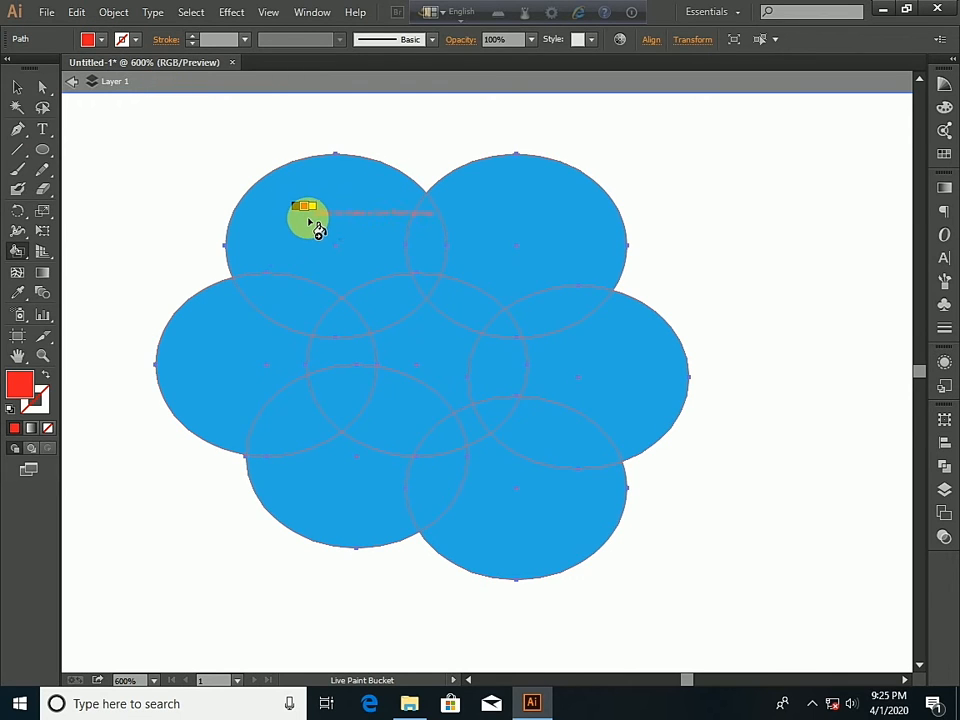
left_click(315, 227)
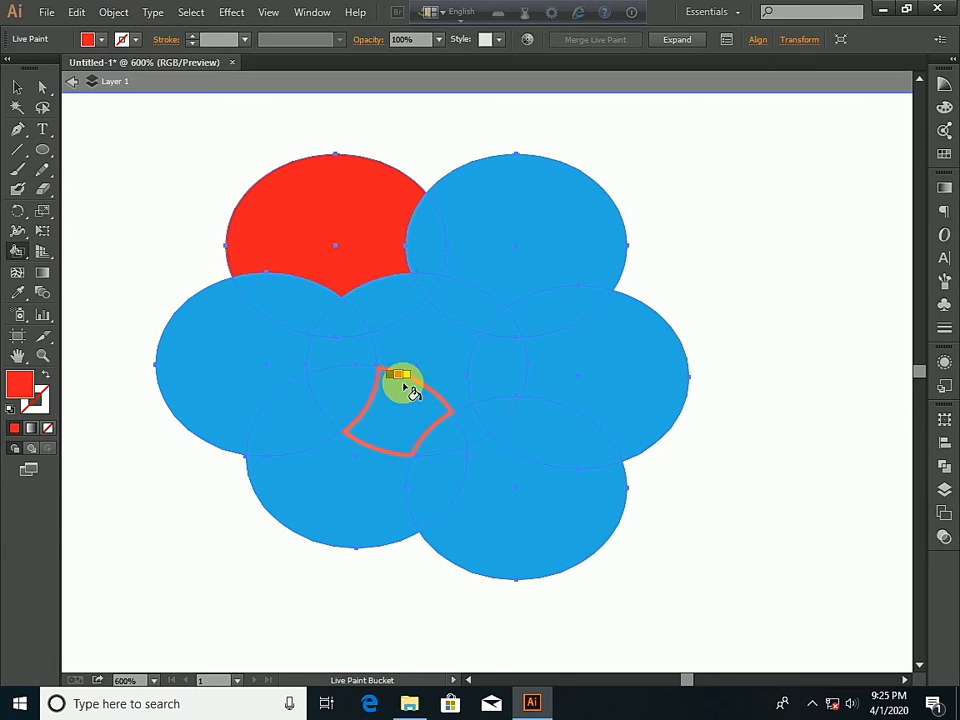
- Fill the upper-right petal of the flower with green
left_click(102, 40)
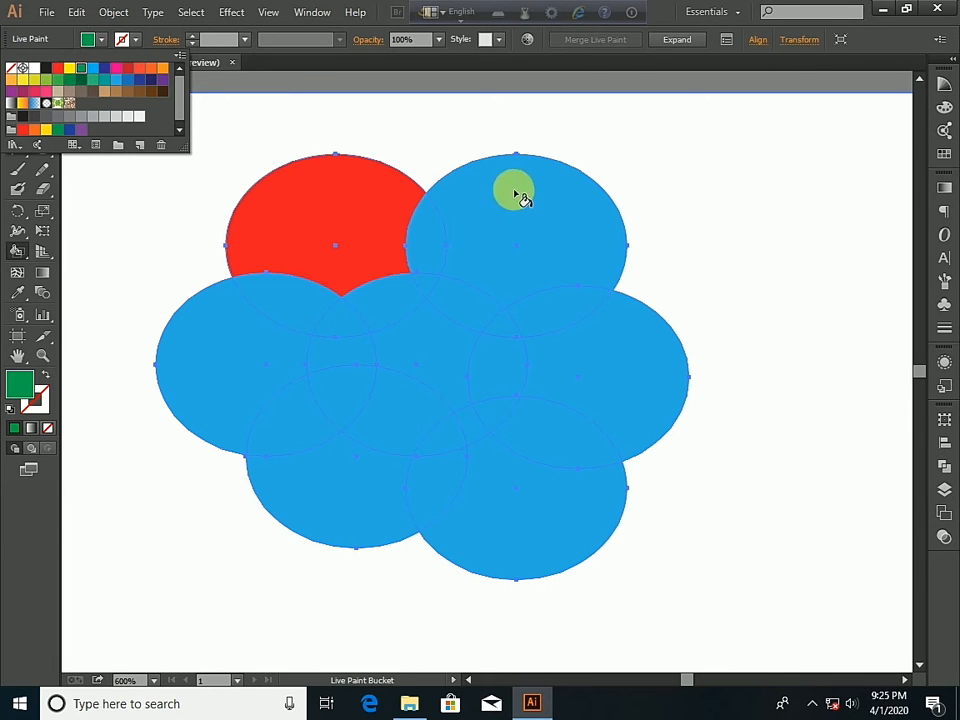
left_click(94, 37)
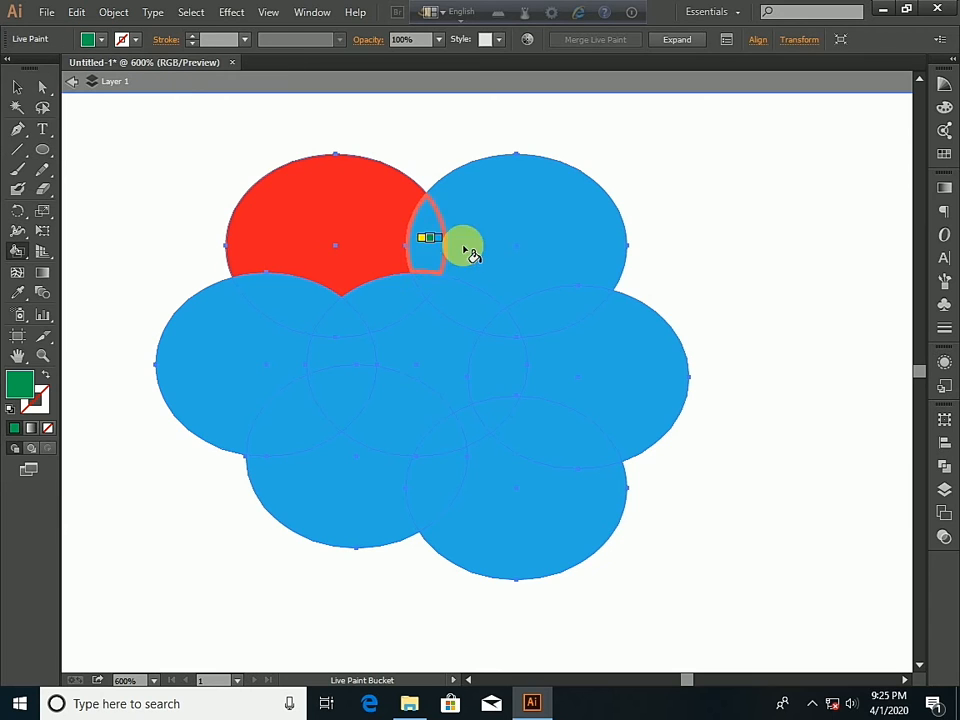
left_click(540, 230)
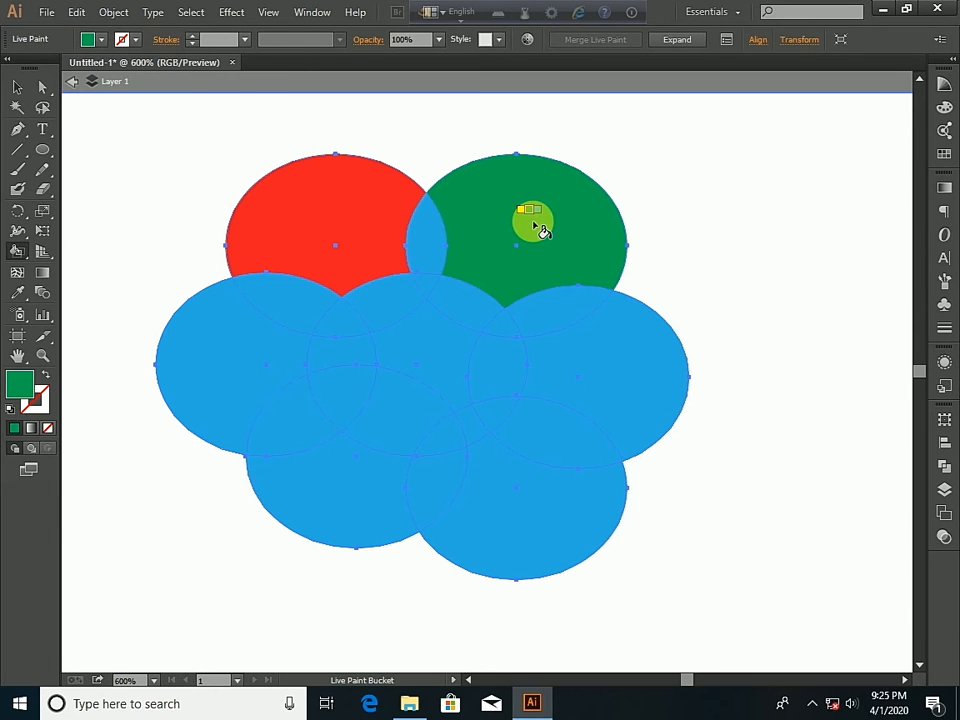
- Fill the overlap between the upper-left petal and the center ellipse with dark blue
left_click(104, 41)
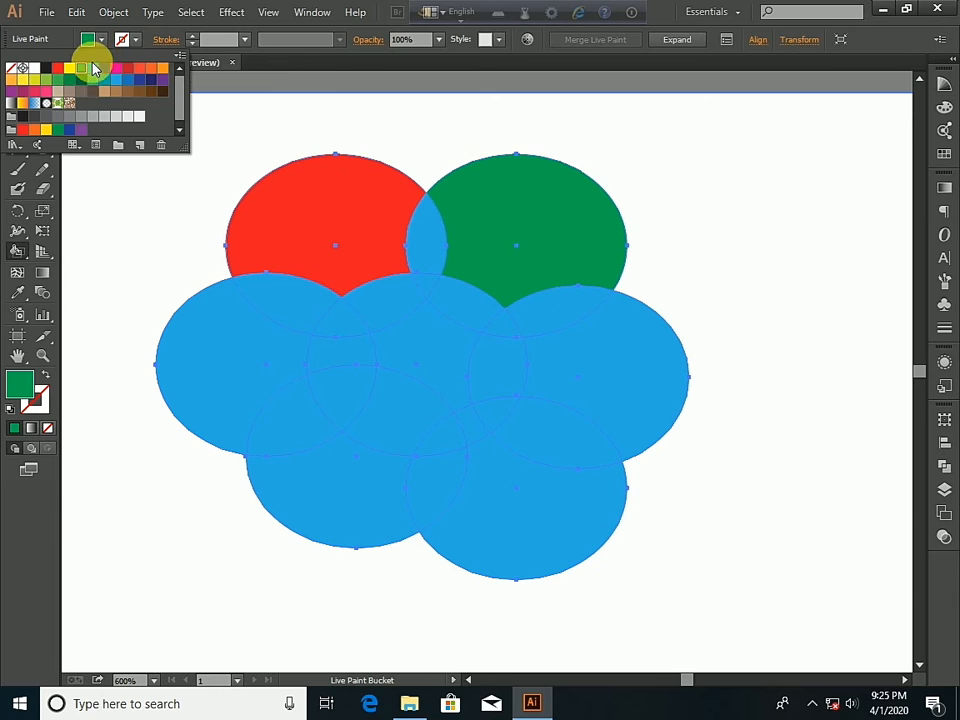
left_click(104, 67)
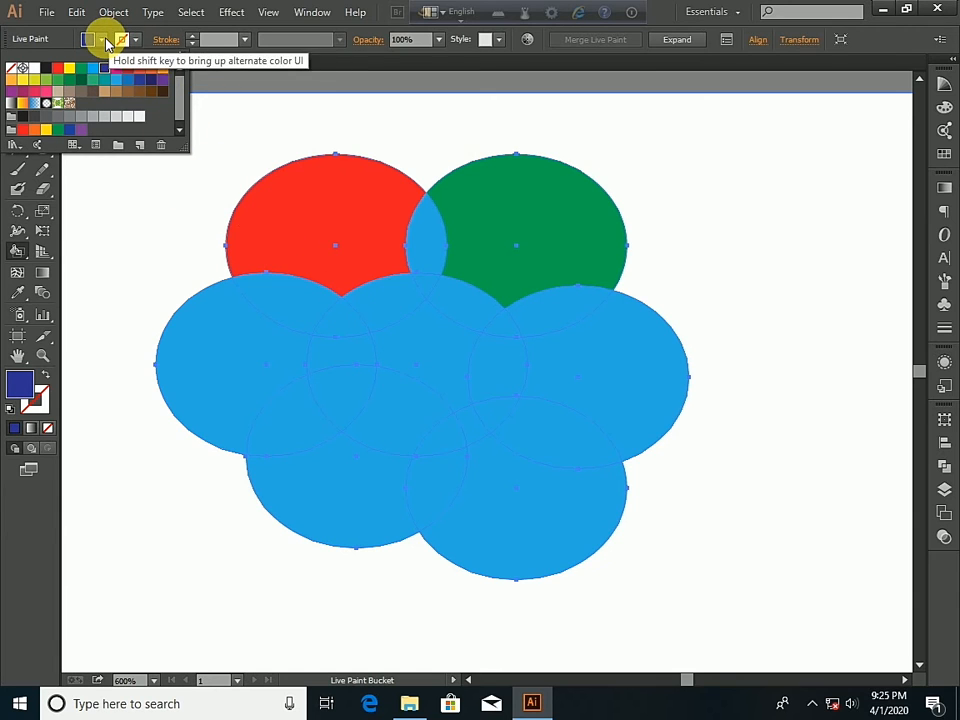
left_click(103, 41)
left_click(381, 316)
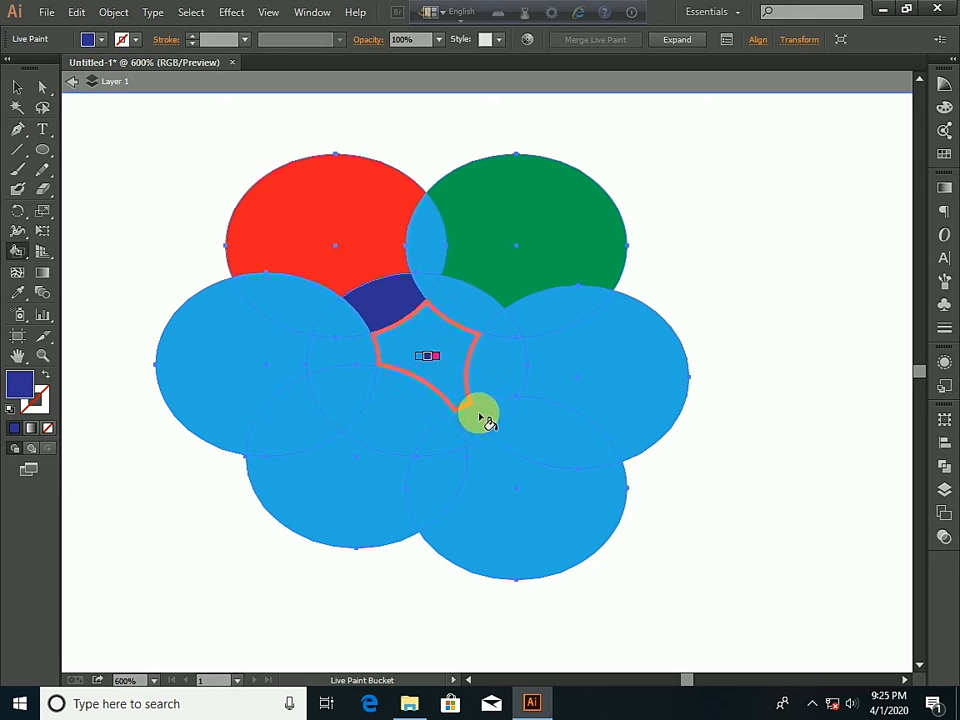
- Fill the flower's center and its left, lower-left and lower-right petals with the purple swatch C=75 M=100 Y=0 K=0
left_click(101, 40)
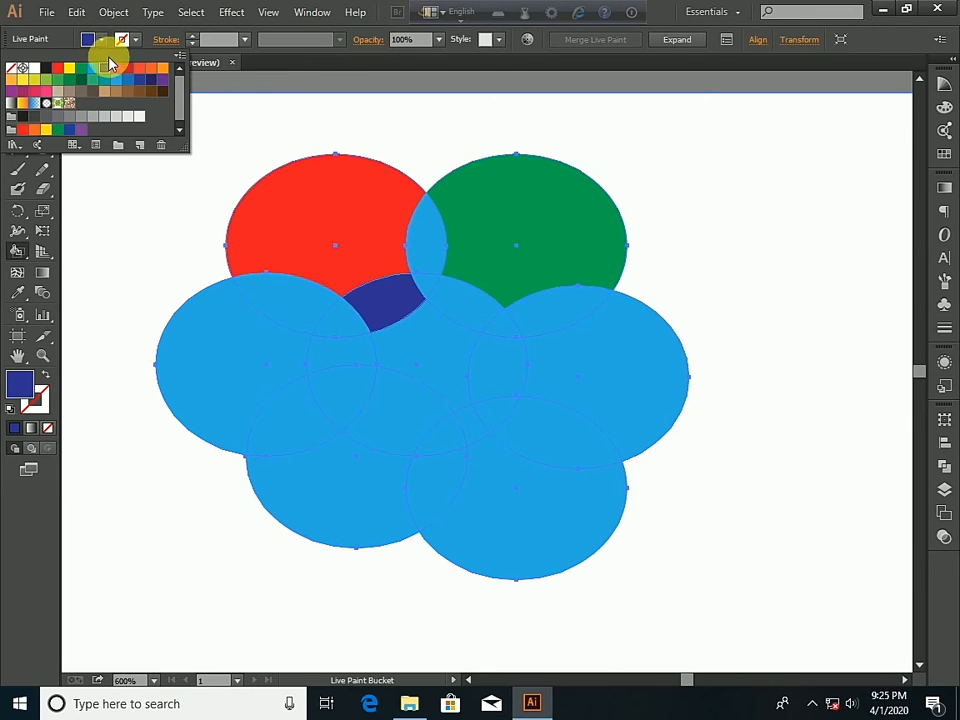
left_click(162, 80)
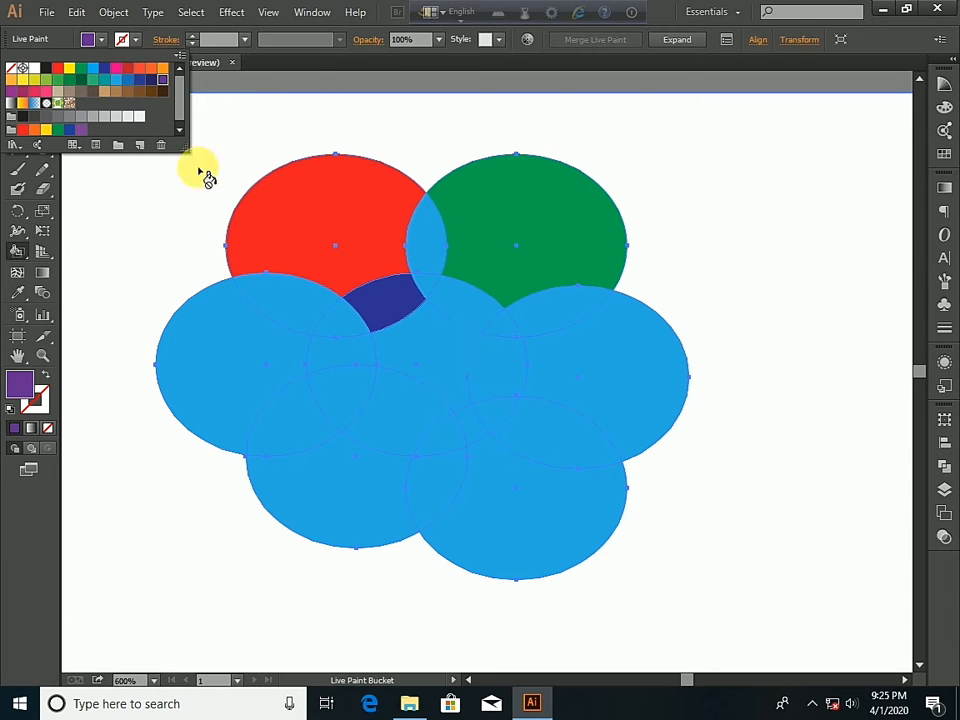
left_click(105, 40)
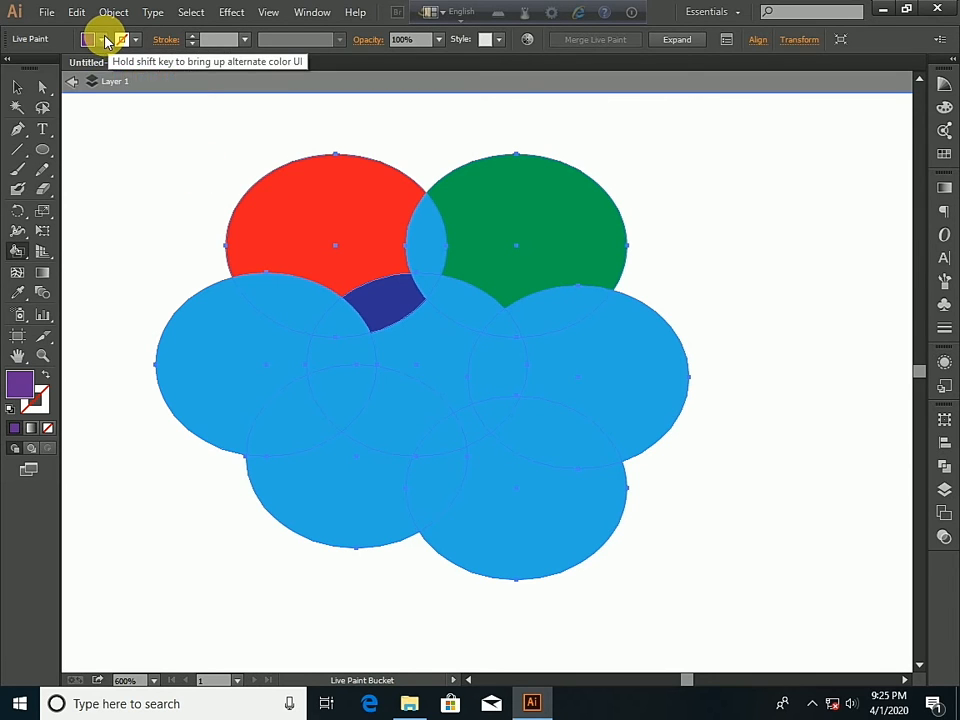
left_click(429, 358)
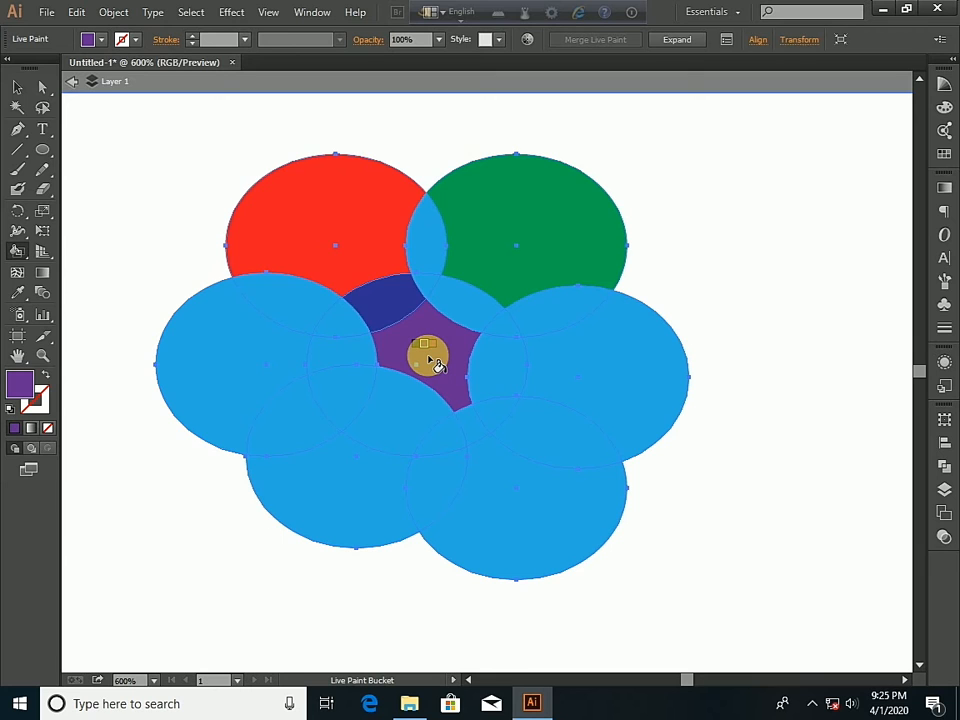
left_click(200, 370)
left_click(368, 518)
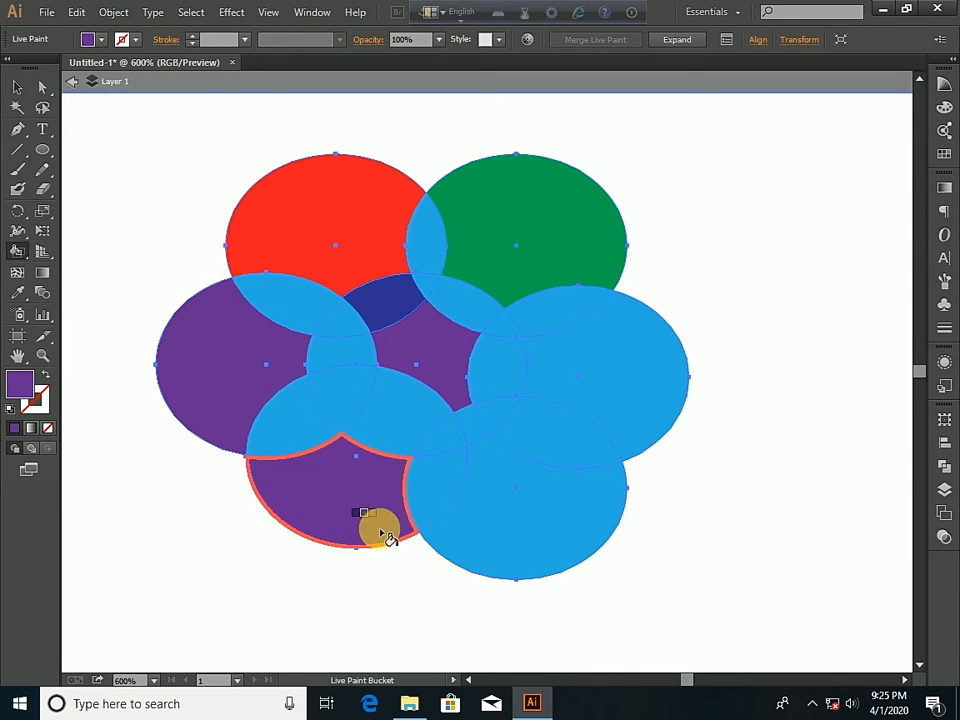
left_click(579, 547)
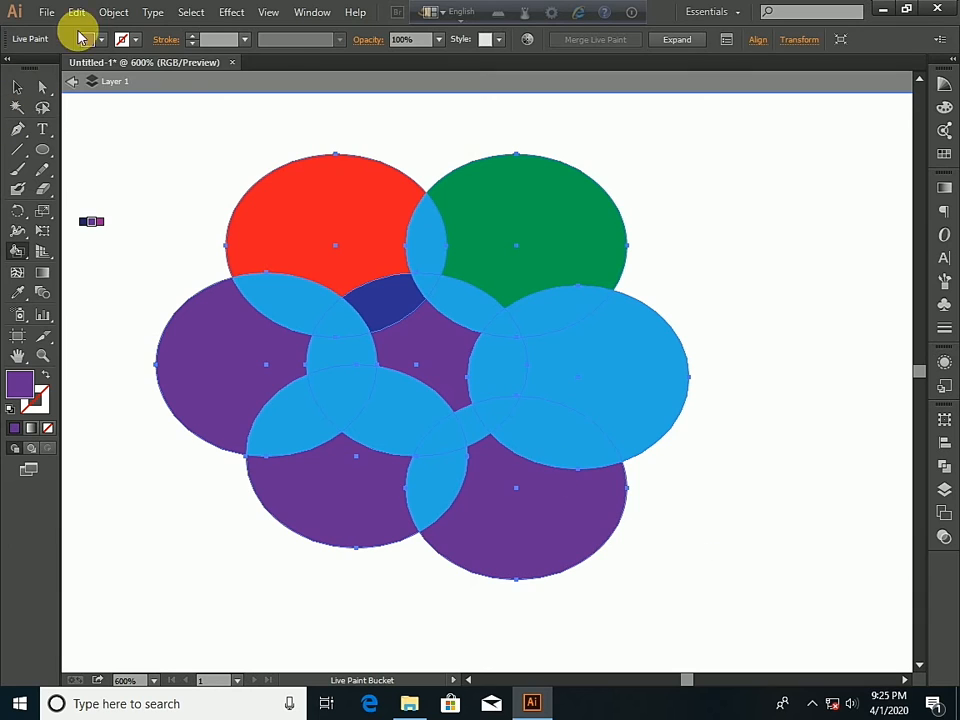
- Fill the right petal and the left petal's overlaps with the upper-left petal and the center with dark brown
left_click(102, 40)
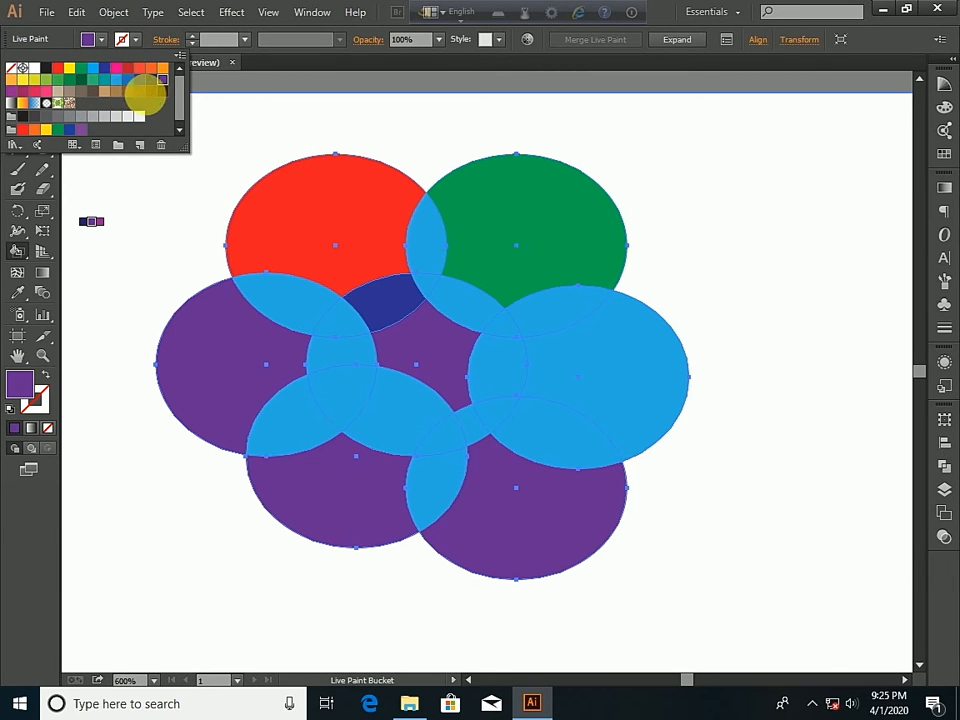
left_click(157, 98)
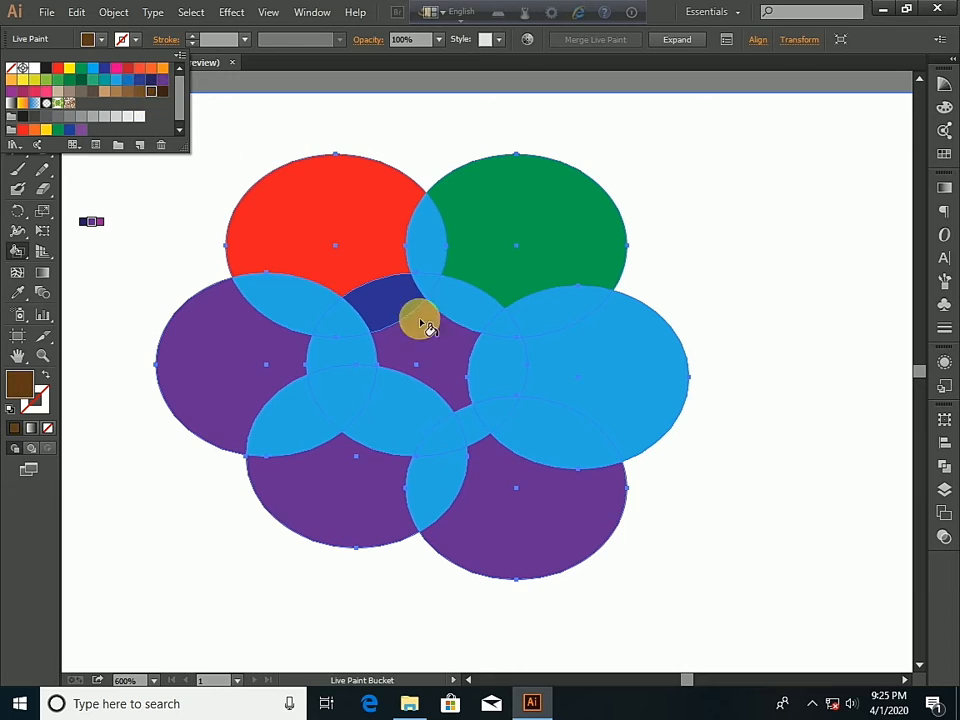
left_click(362, 352)
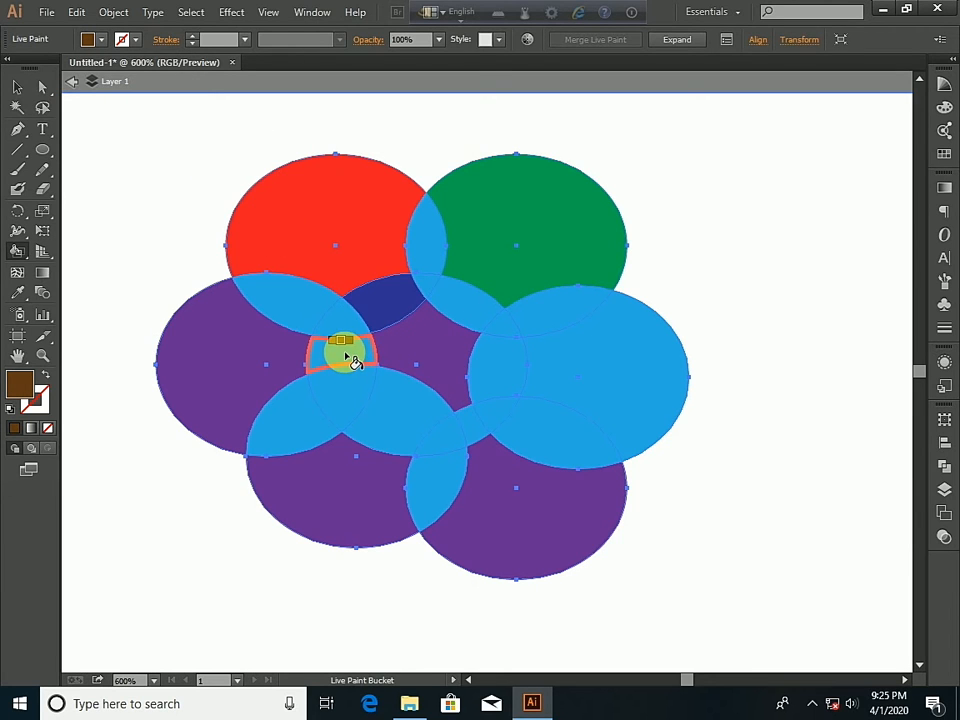
left_click(352, 360)
left_click(638, 382)
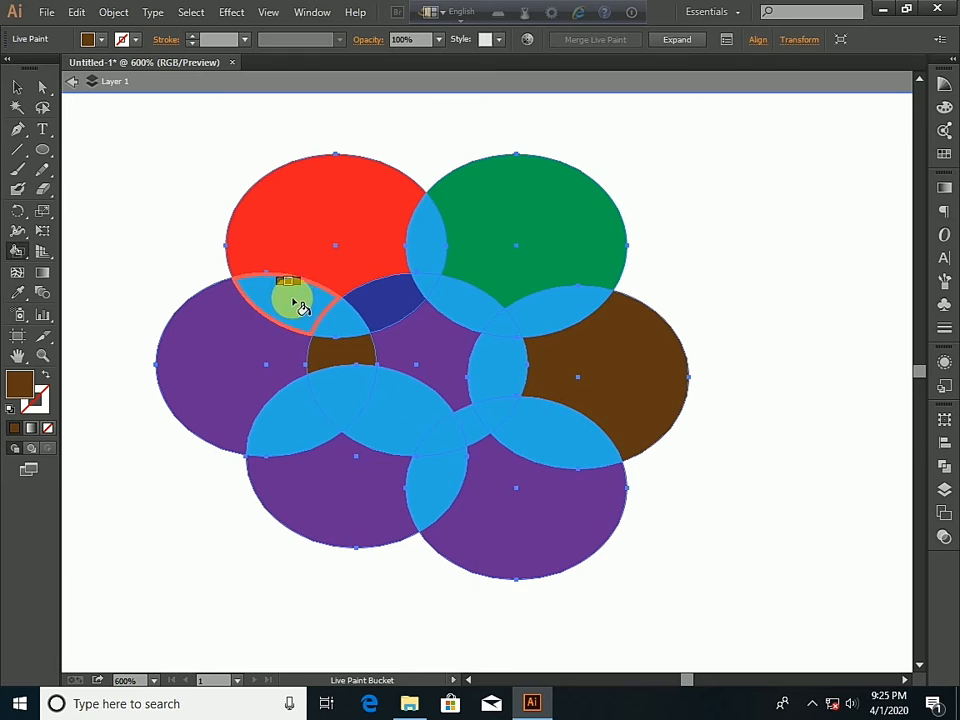
- Fill the upper-right petal's overlaps with the right petal and center, and the center's lower-left overlap, with blue C=100 M=95 Y=5 K=0
left_click(101, 39)
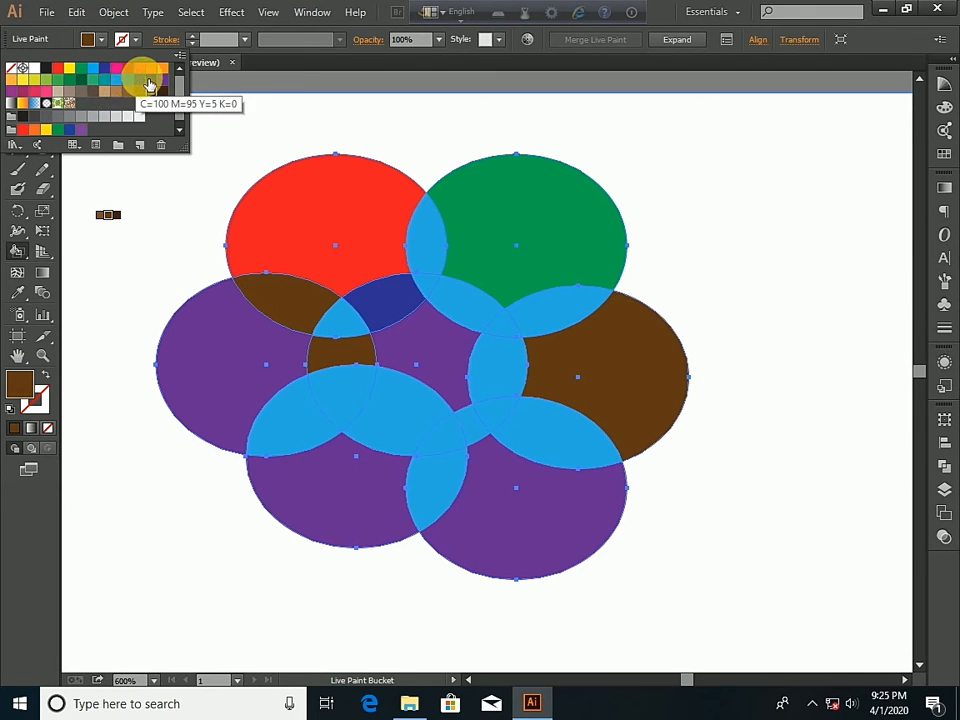
left_click(141, 80)
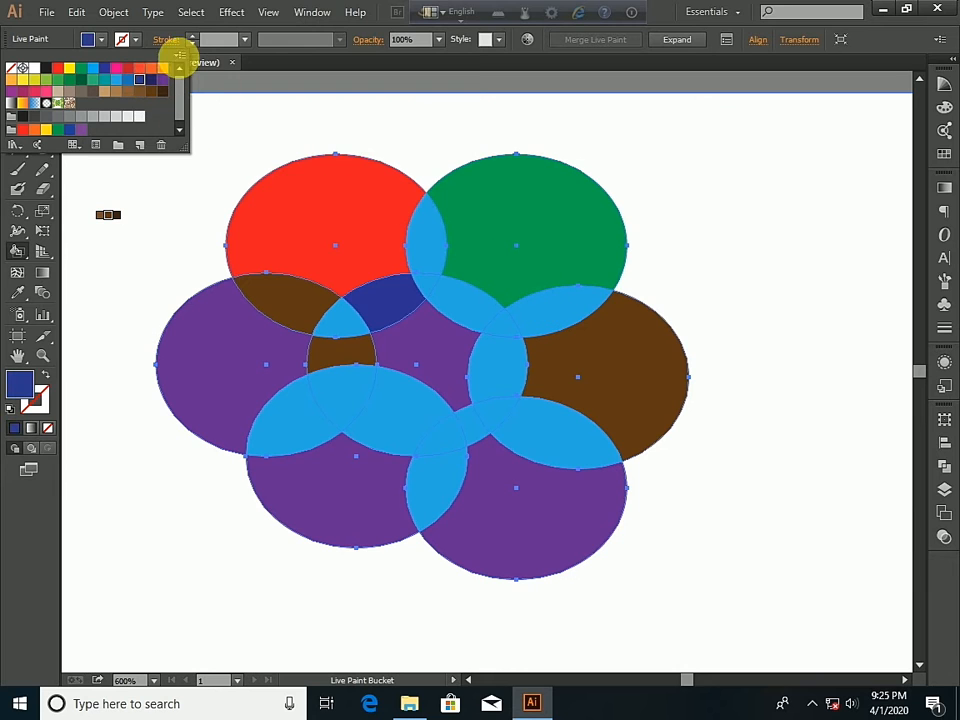
left_click(94, 39)
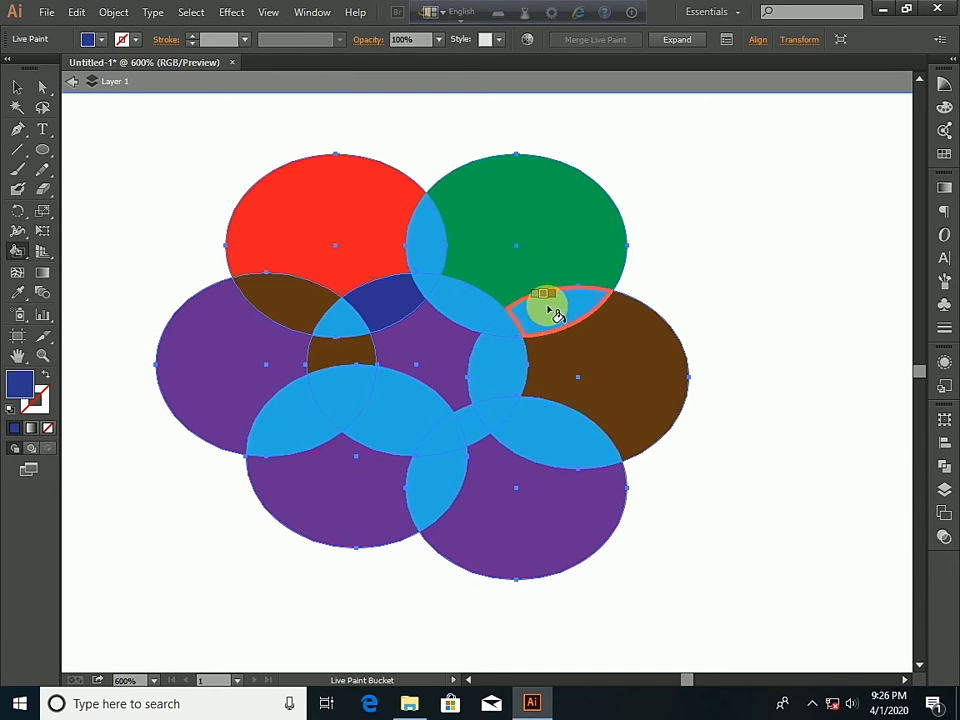
left_click(550, 311)
left_click(485, 300)
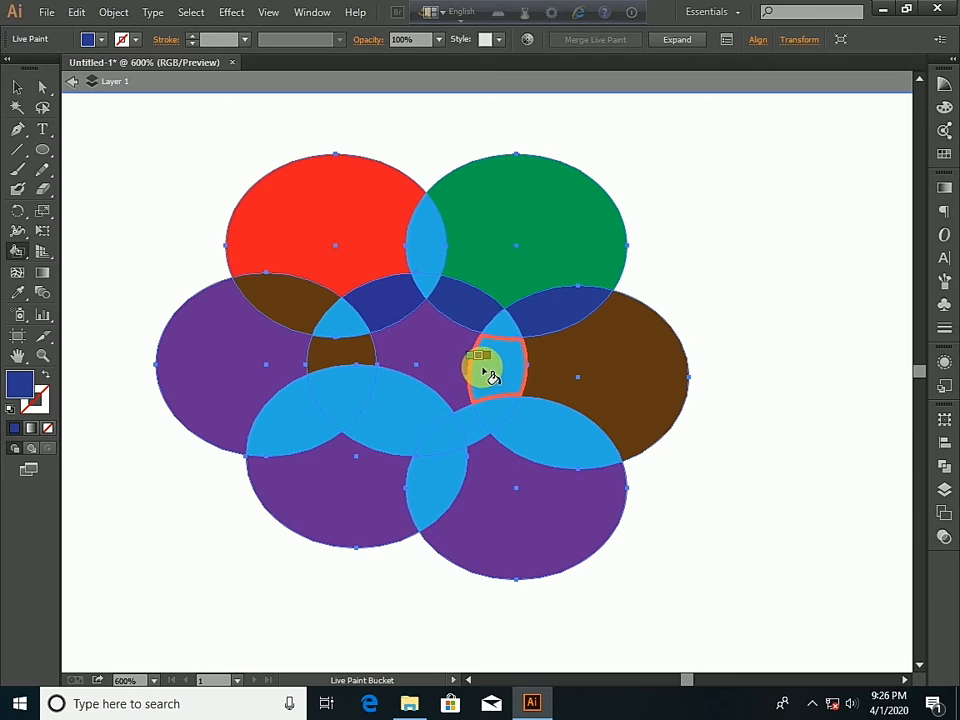
left_click(394, 427)
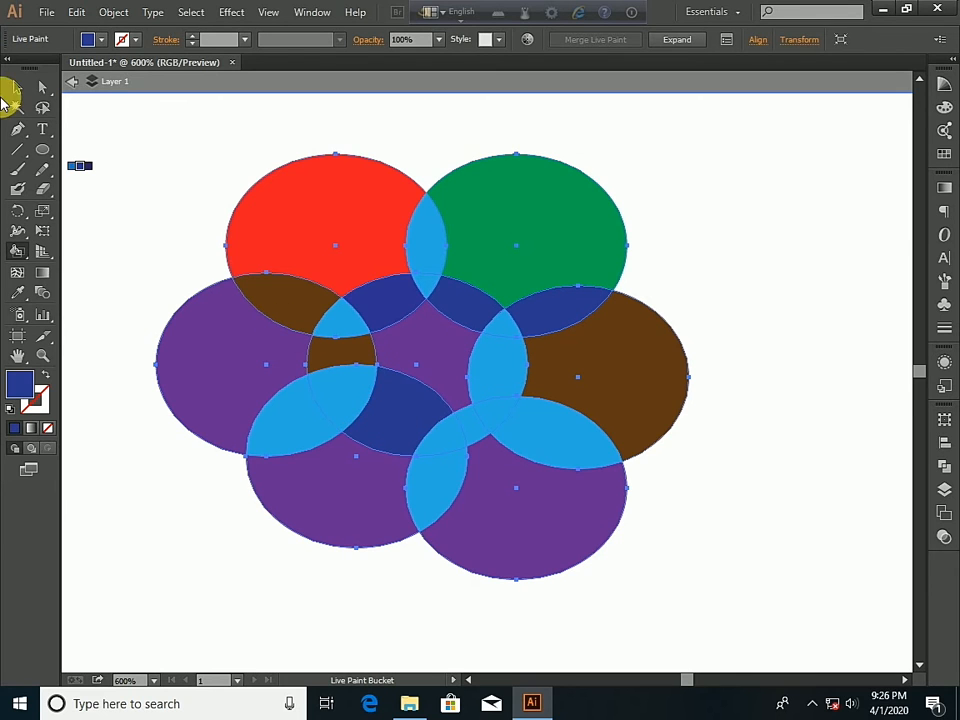
- Fill the left and lower-left petals' overlap, the center's right overlap, and the small upper-left triple overlap with pinkish red
left_click(103, 42)
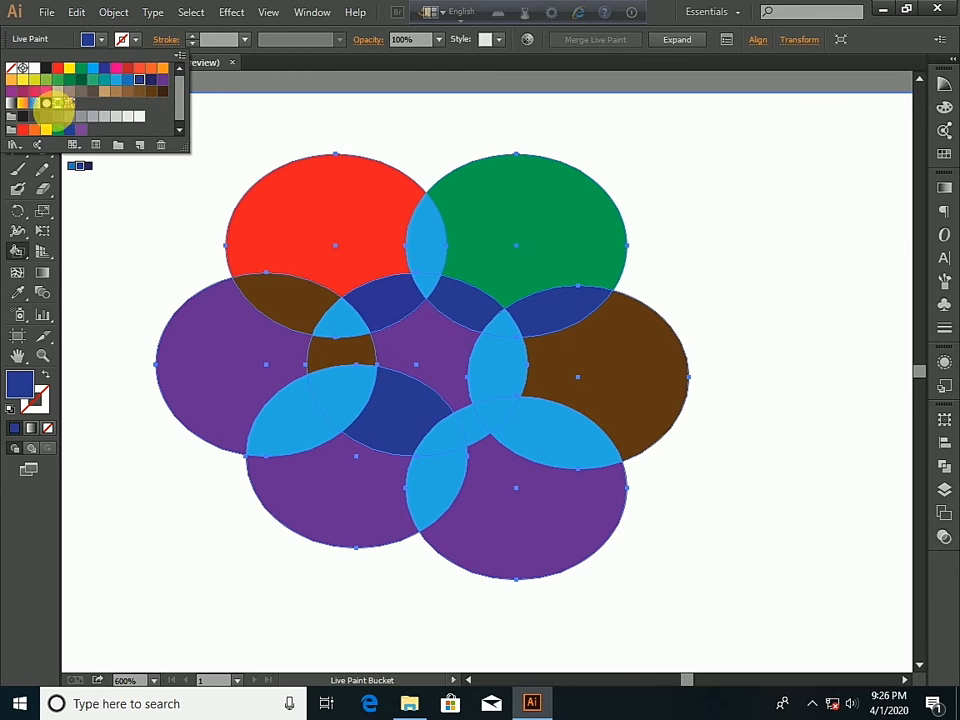
left_click(47, 97)
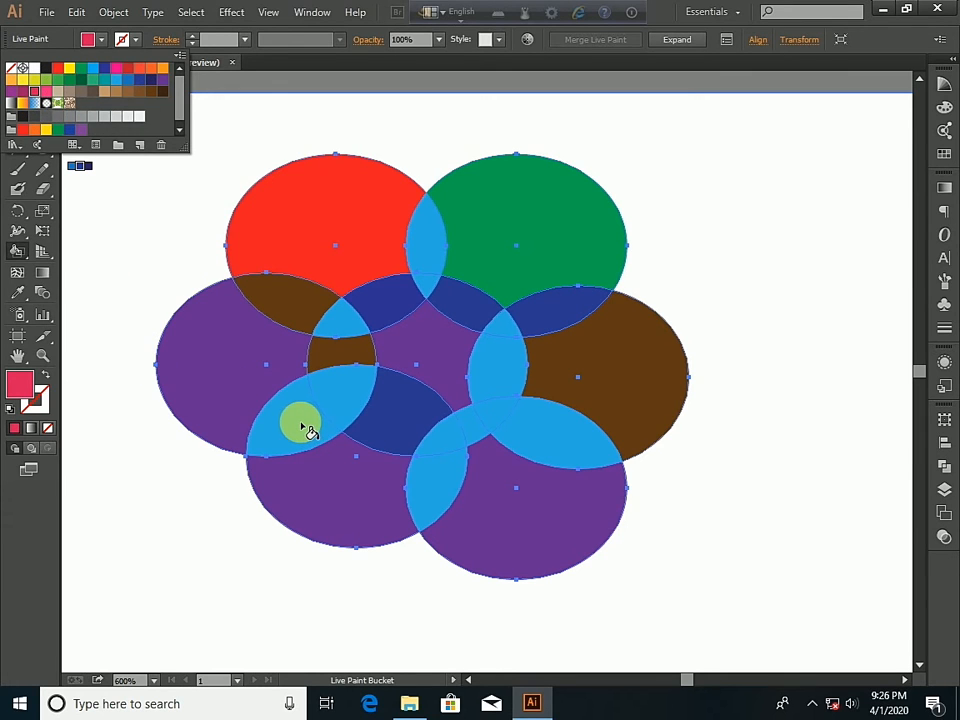
left_click(310, 429)
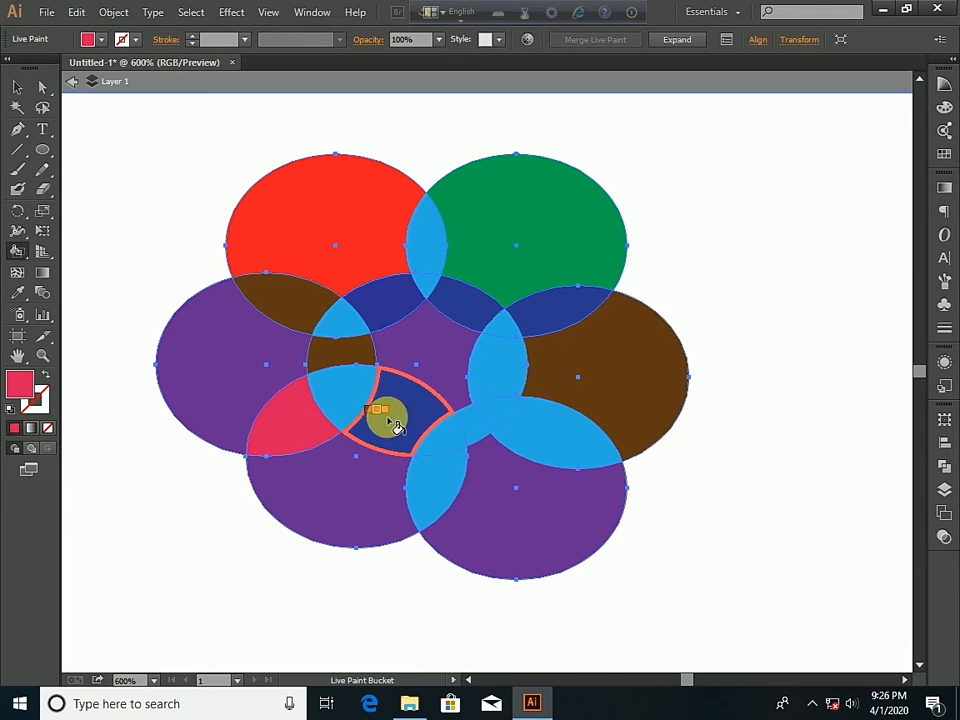
left_click(513, 390)
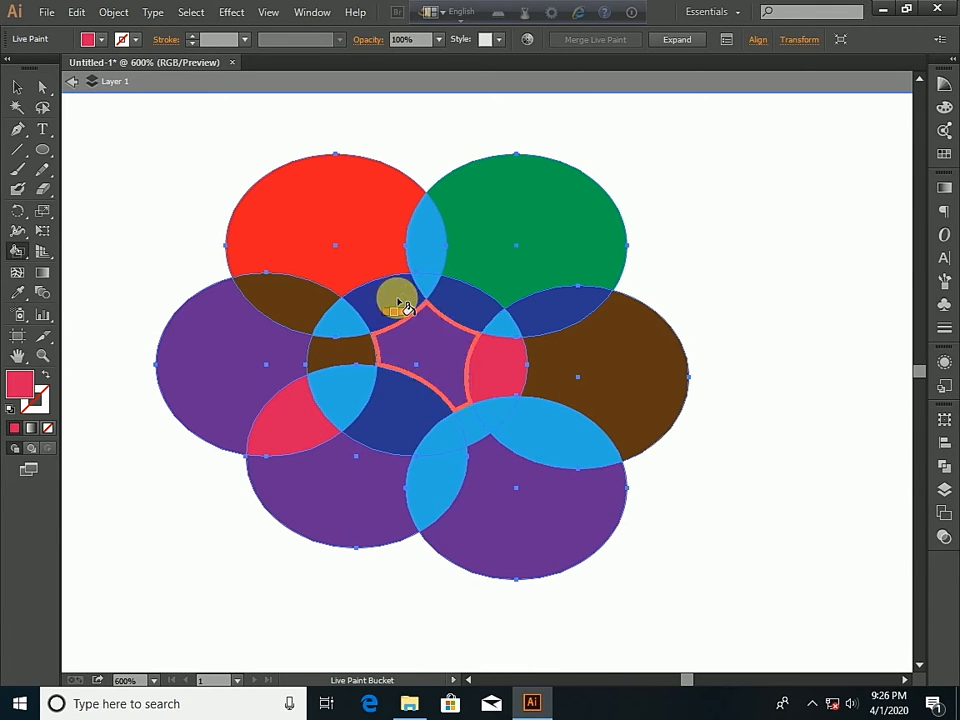
left_click(350, 322)
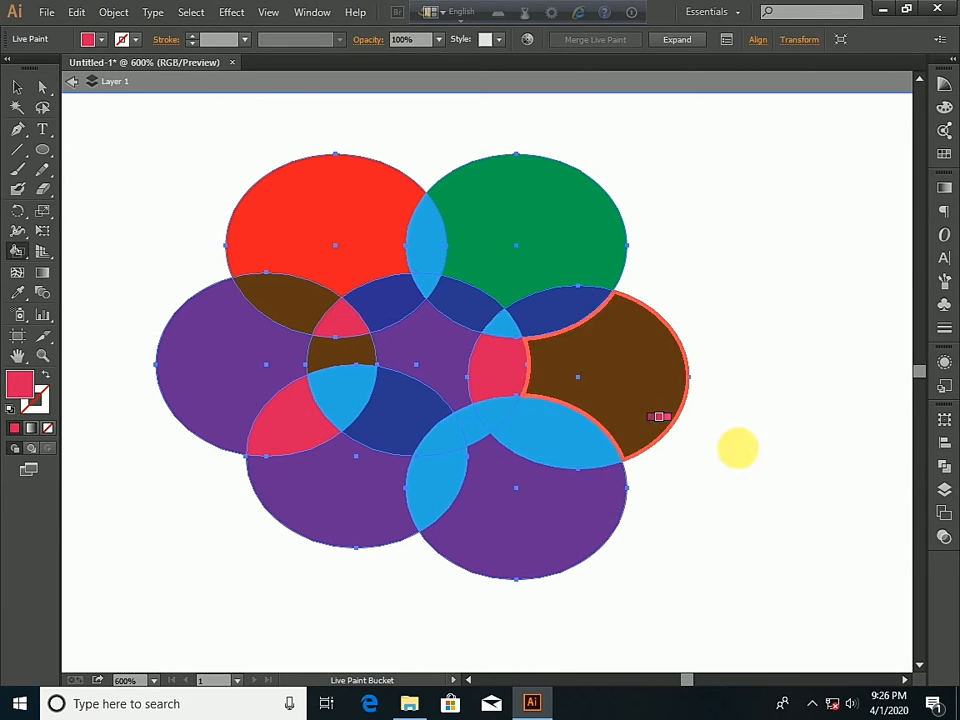
- Fill the right and lower-right petals' overlap, the two upper petals' overlap, and the center's triple overlap with the left petals with yellow
left_click(101, 39)
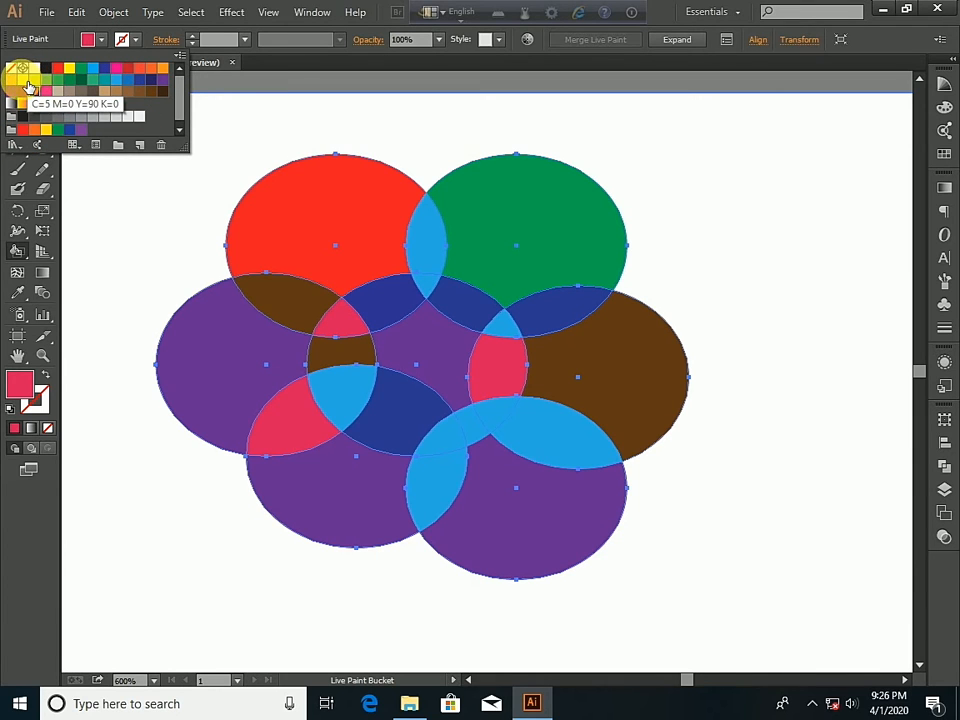
left_click(36, 86)
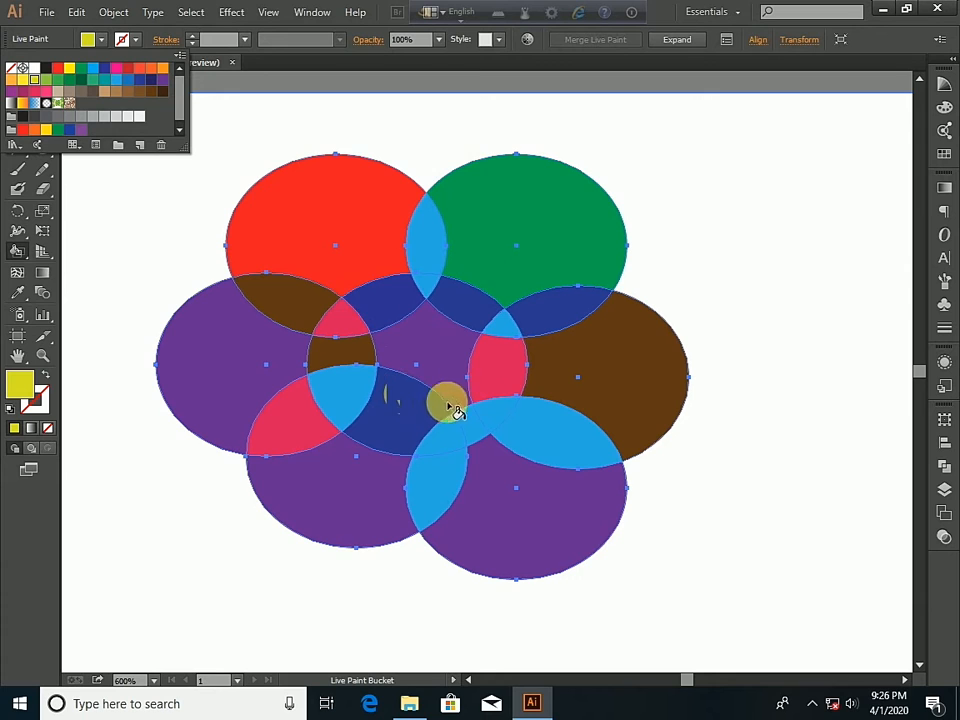
left_click(531, 430)
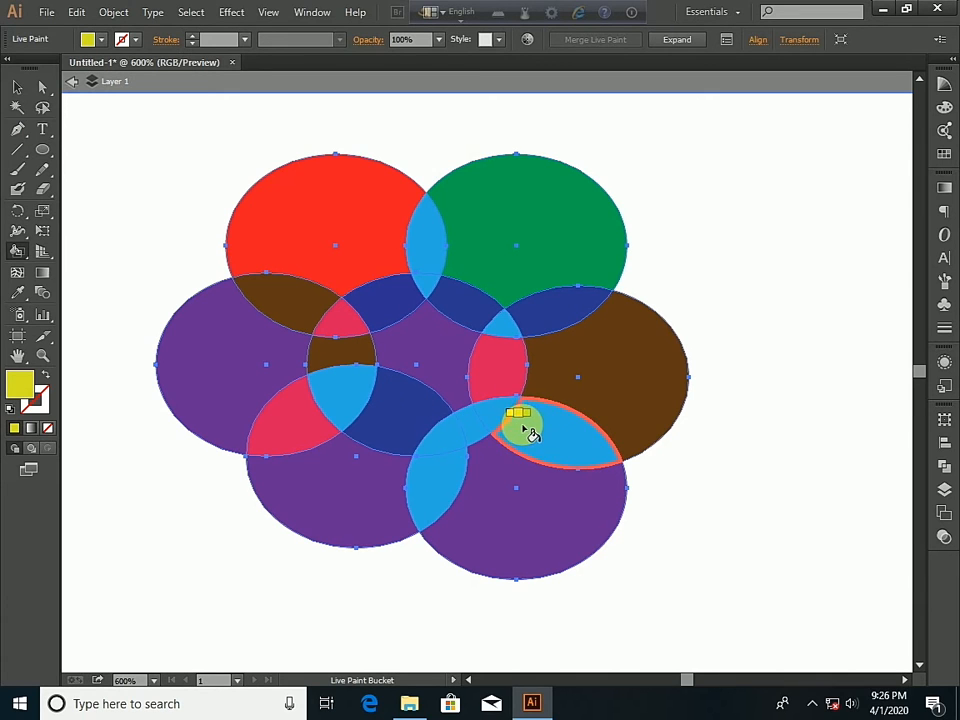
left_click(533, 432)
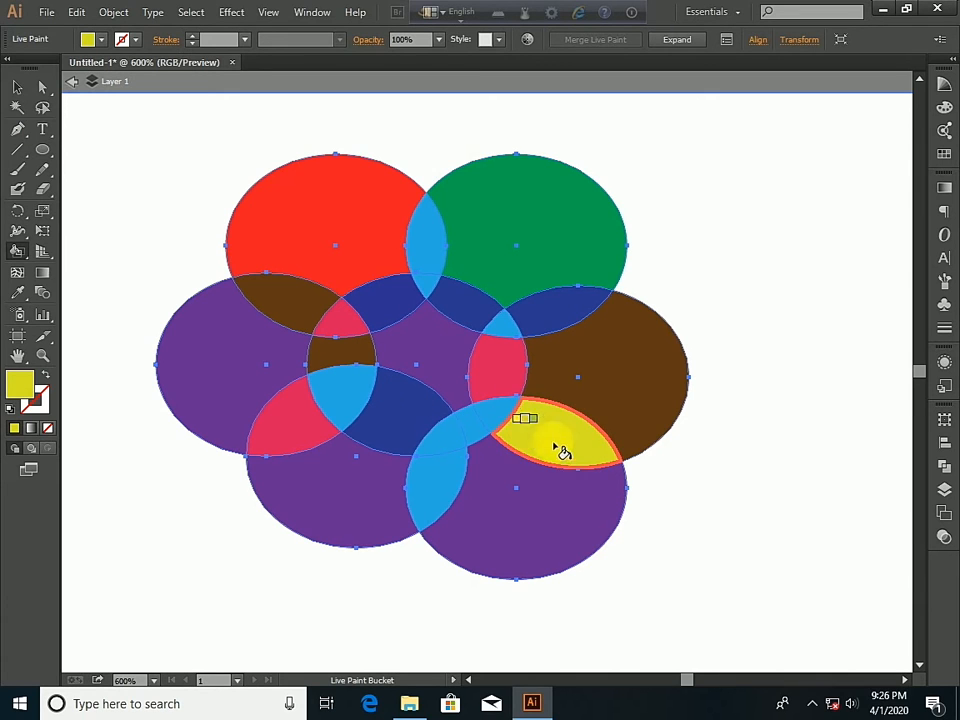
left_click(432, 251)
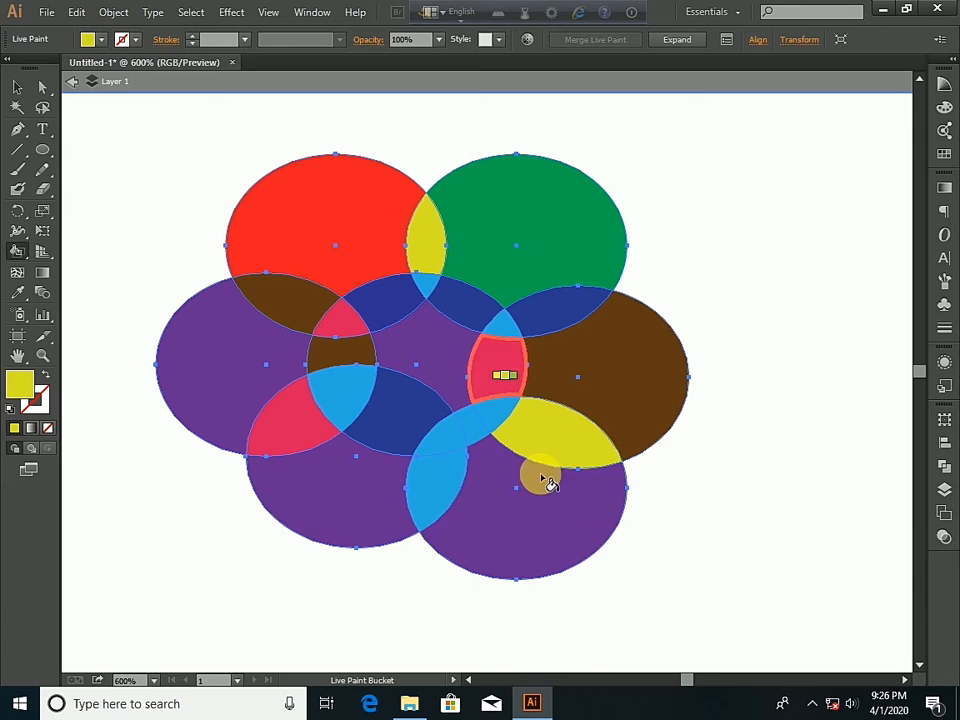
left_click(349, 401)
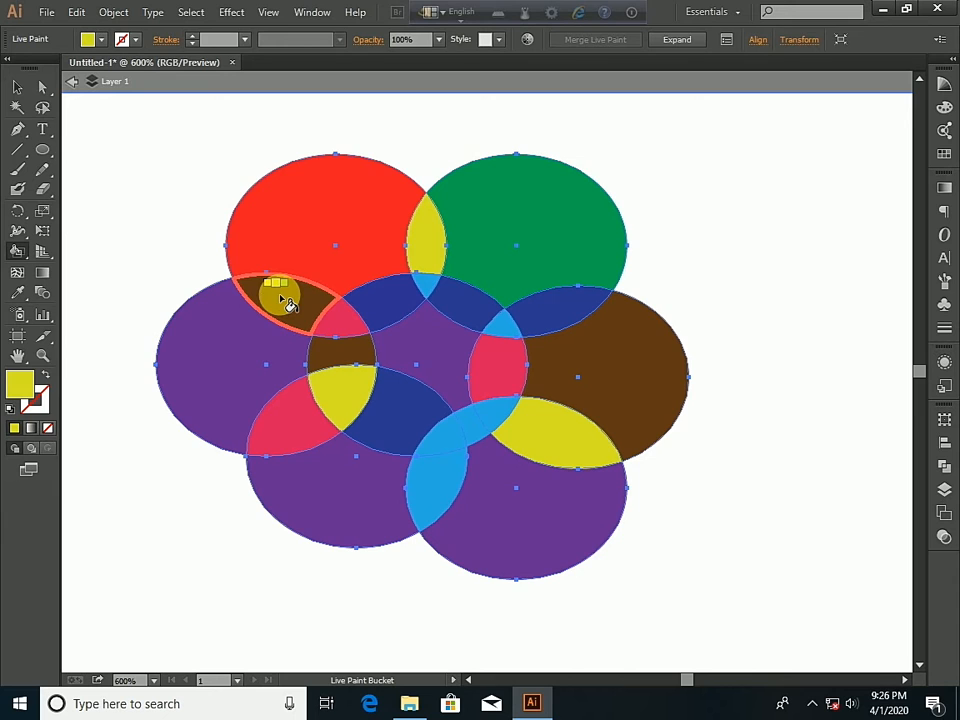
- Exit isolation mode and deselect the Live Paint flower
left_click(76, 82)
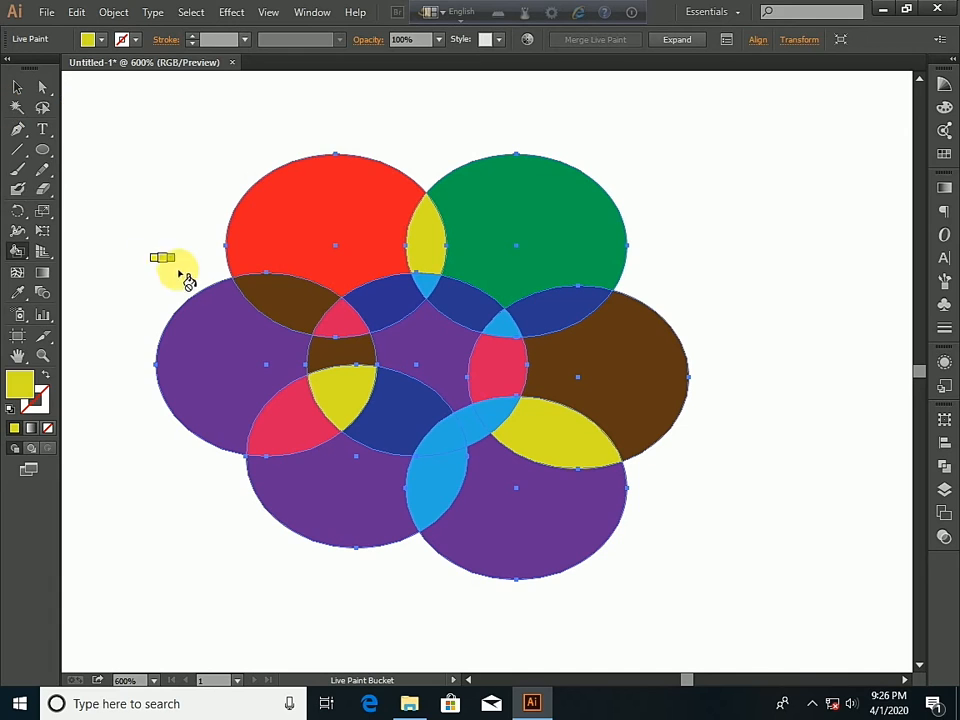
left_click(17, 90)
left_click(130, 116)
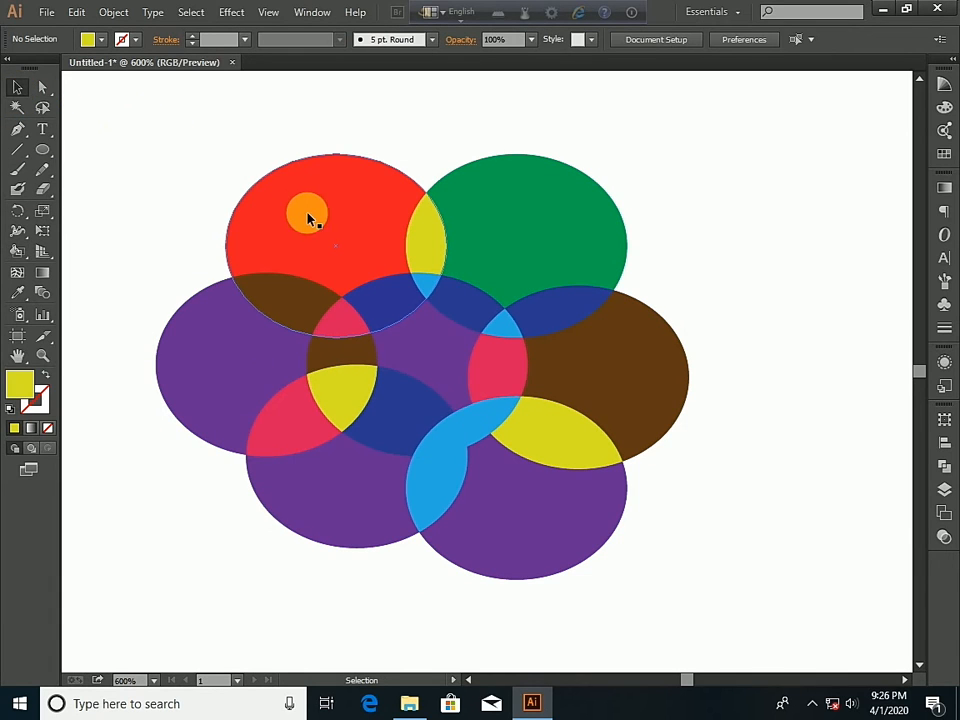
- Isolate the Live Paint group, try moving its red petal up and away from the flower, and undo the move
left_click(324, 210)
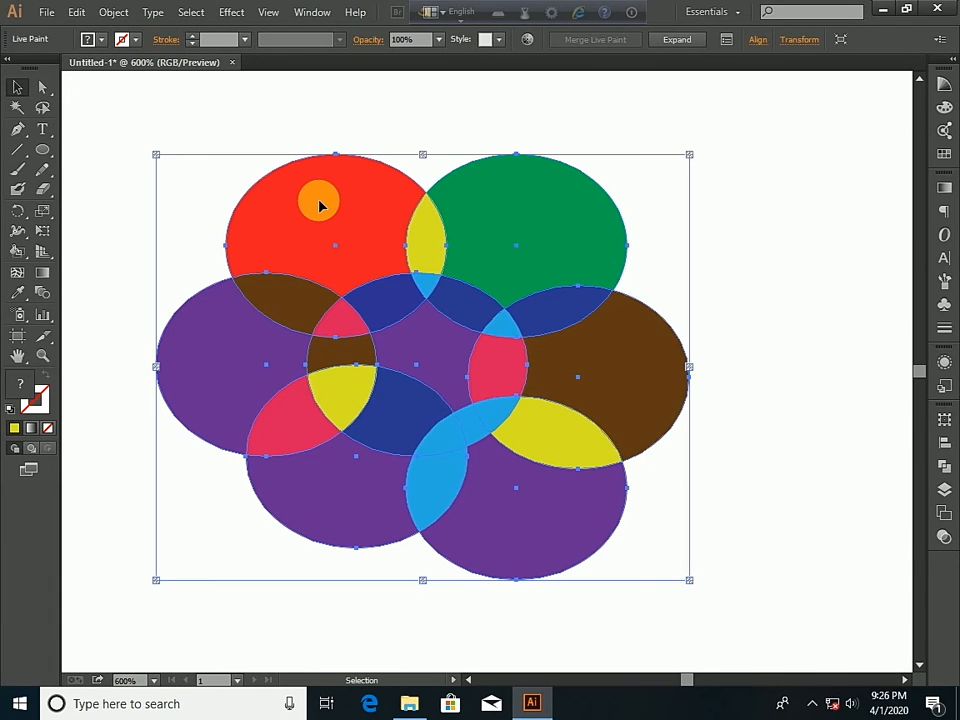
double_click(352, 205)
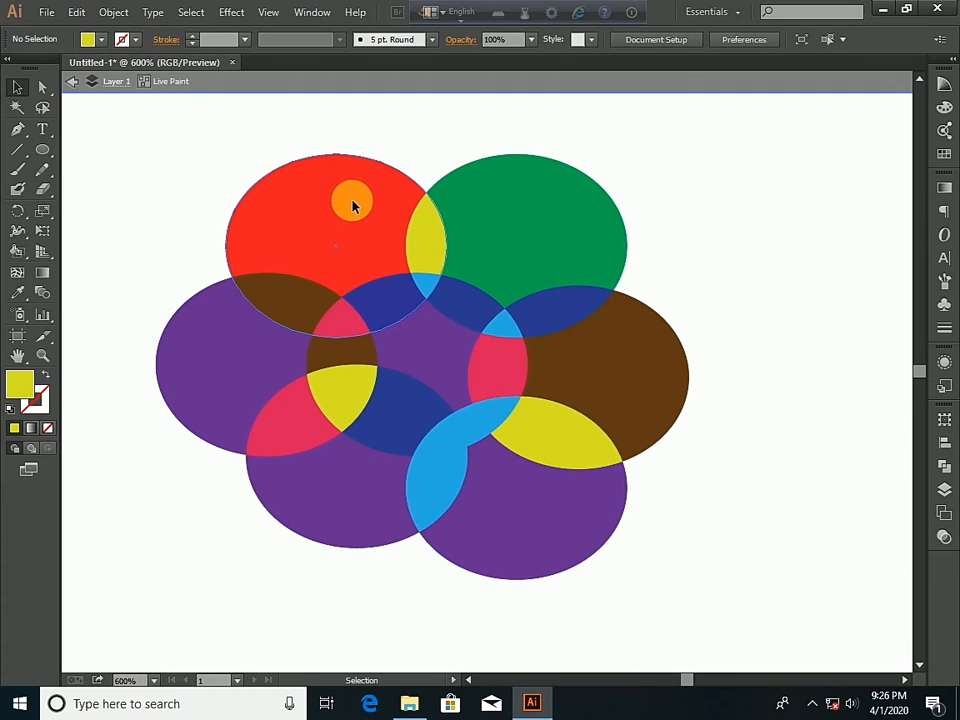
left_click(352, 205)
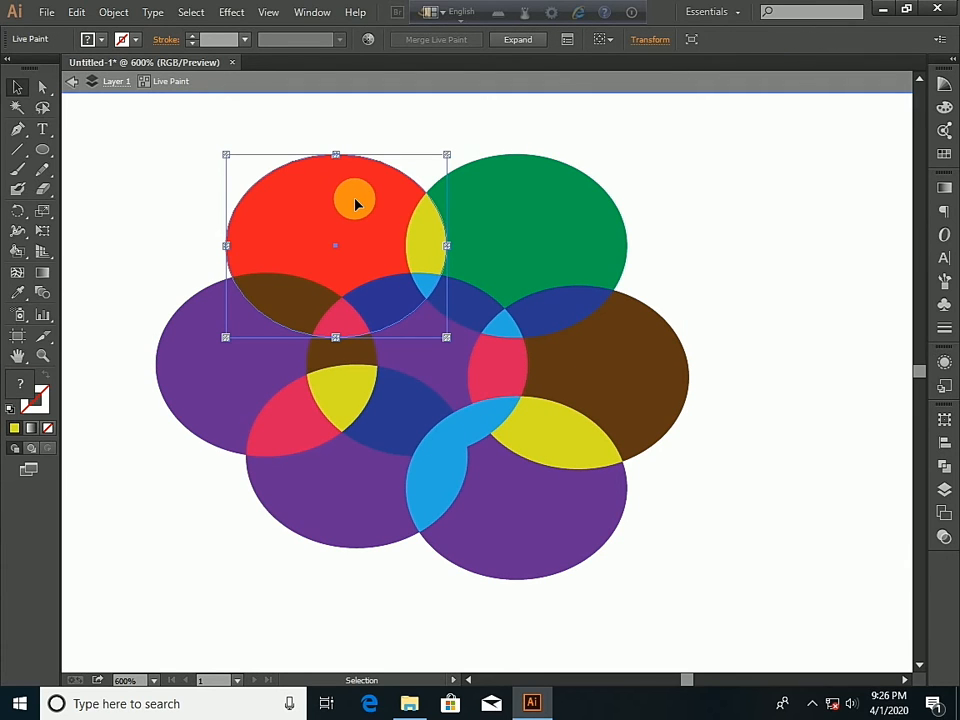
left_click_drag(355, 200, 324, 138)
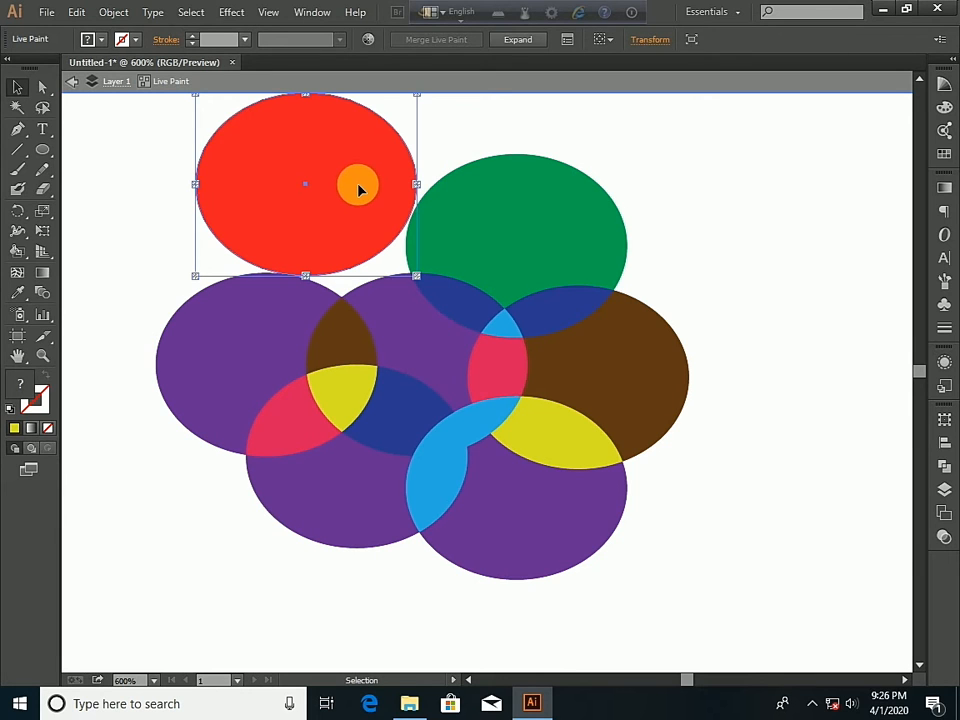
key("ctrl+z")
- Delete all the shapes of the flower, leaving the artboard empty
left_click_drag(158, 144, 720, 640)
key("Delete")
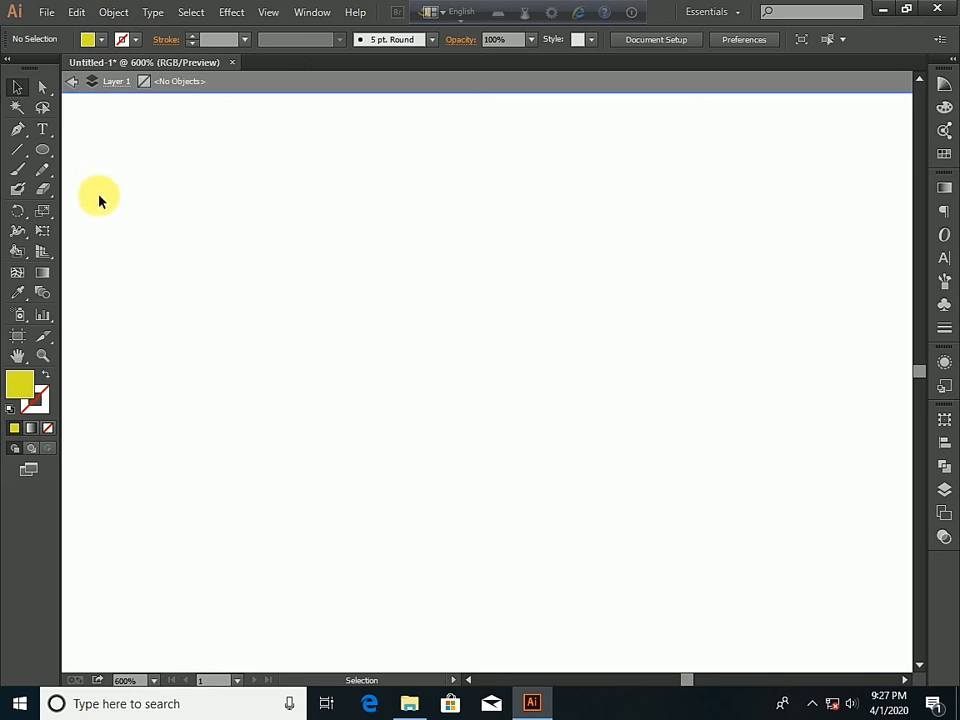
- Open the image files g, images (1) and images (2) together from the buya folder
left_click(44, 14)
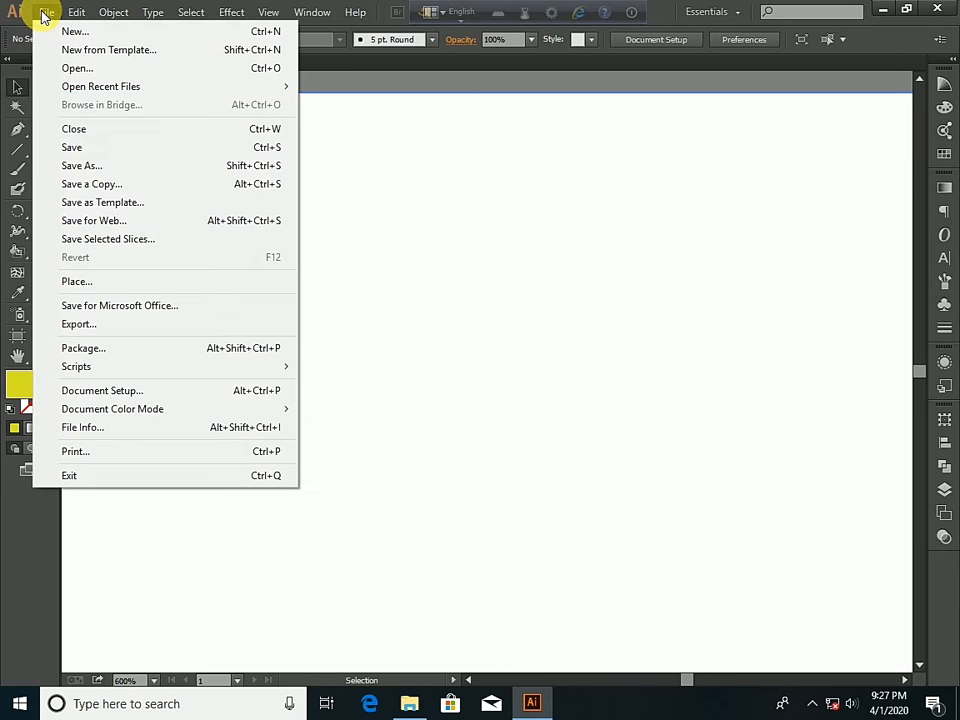
left_click(76, 70)
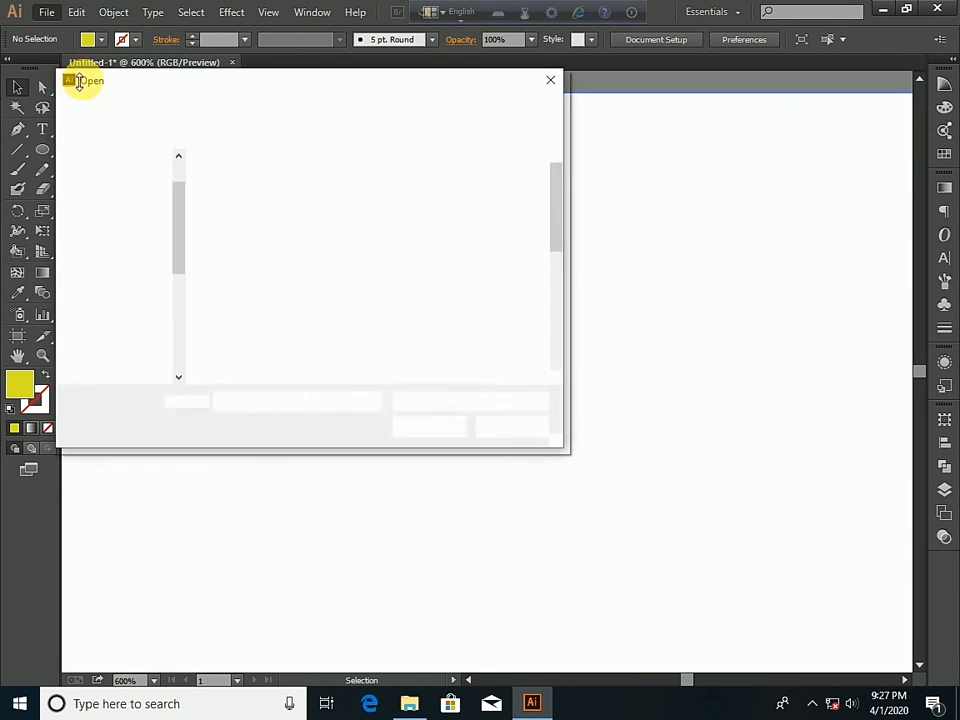
scroll(461, 214, "down", 1)
scroll(461, 214, "down", 4)
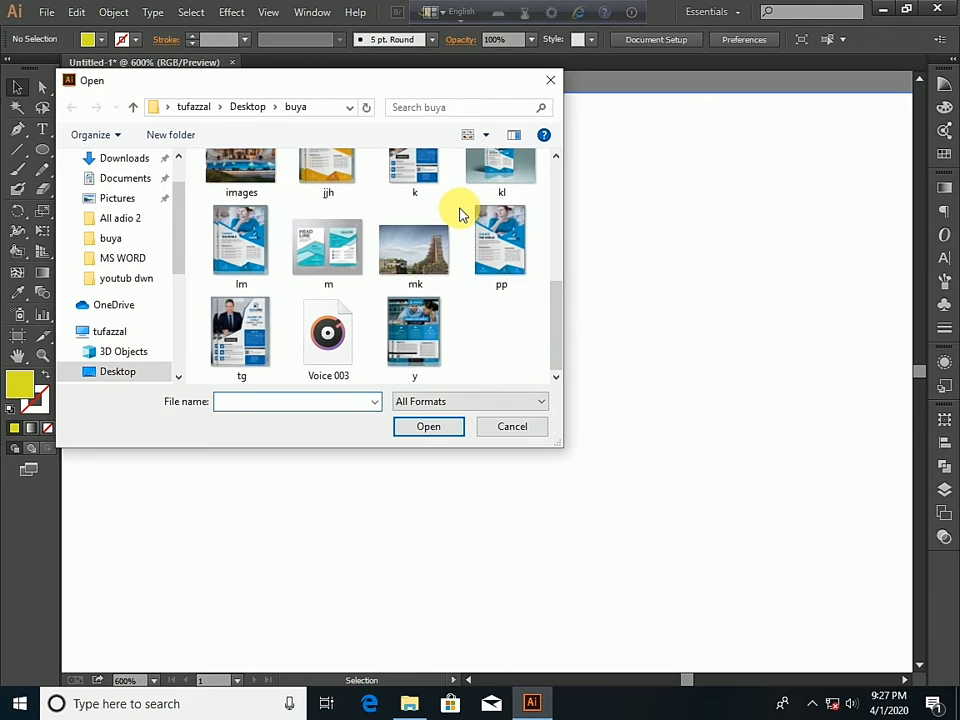
scroll(489, 253, "up", 3)
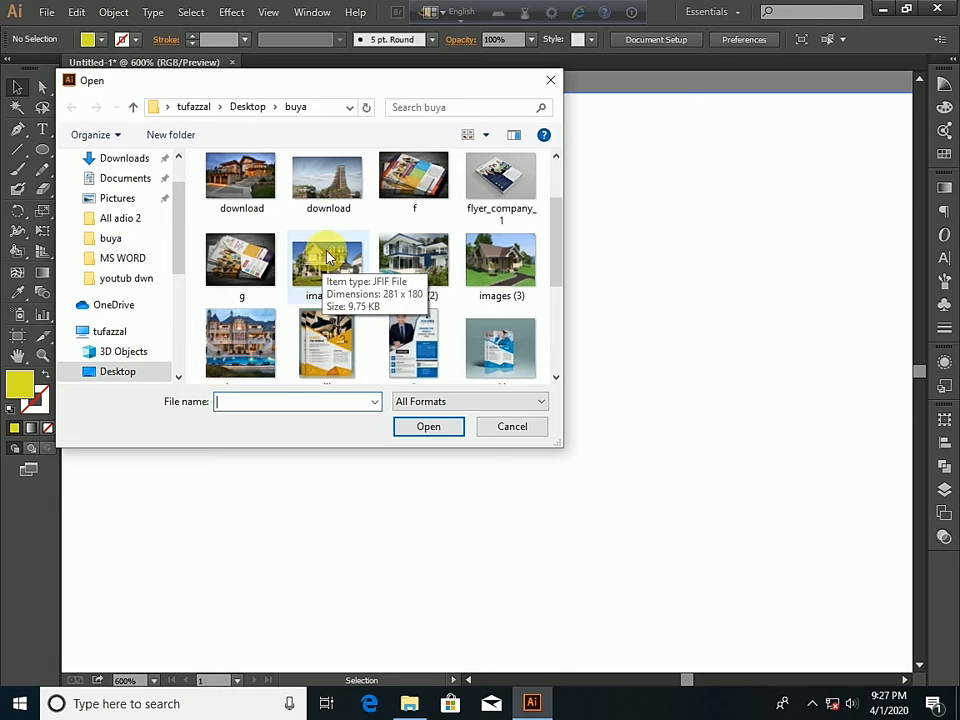
left_click(247, 262)
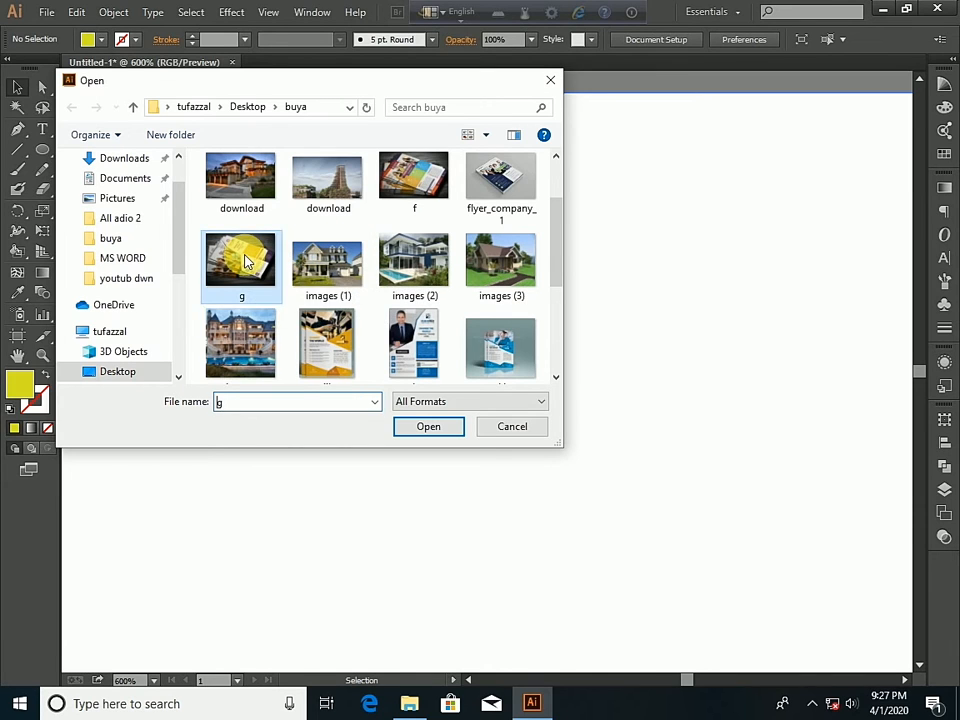
left_click(330, 268, "ctrl")
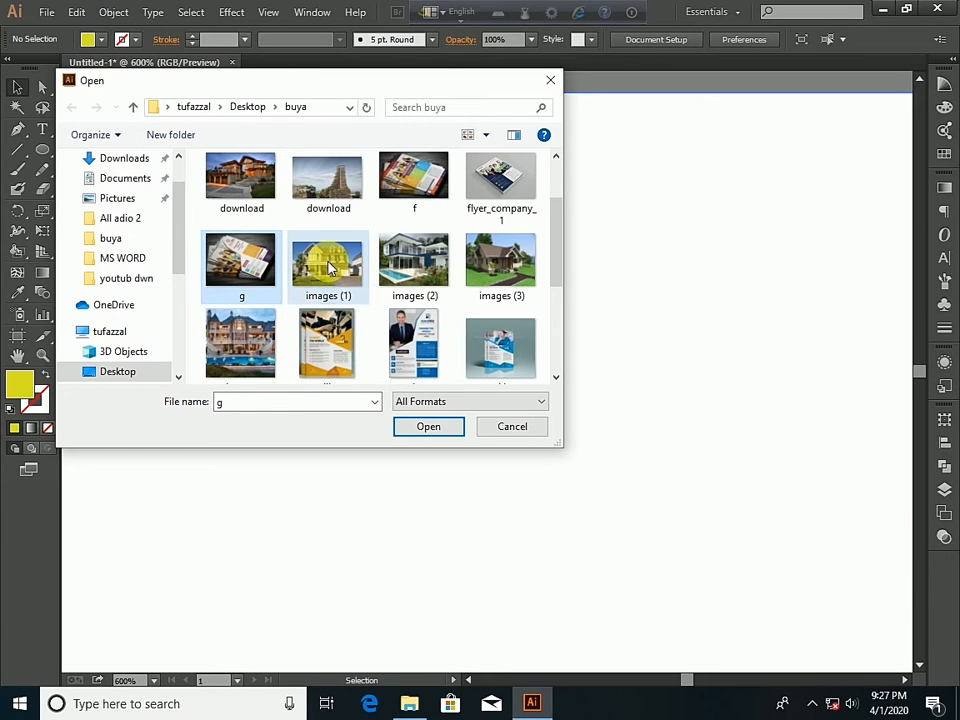
left_click(422, 257, "ctrl")
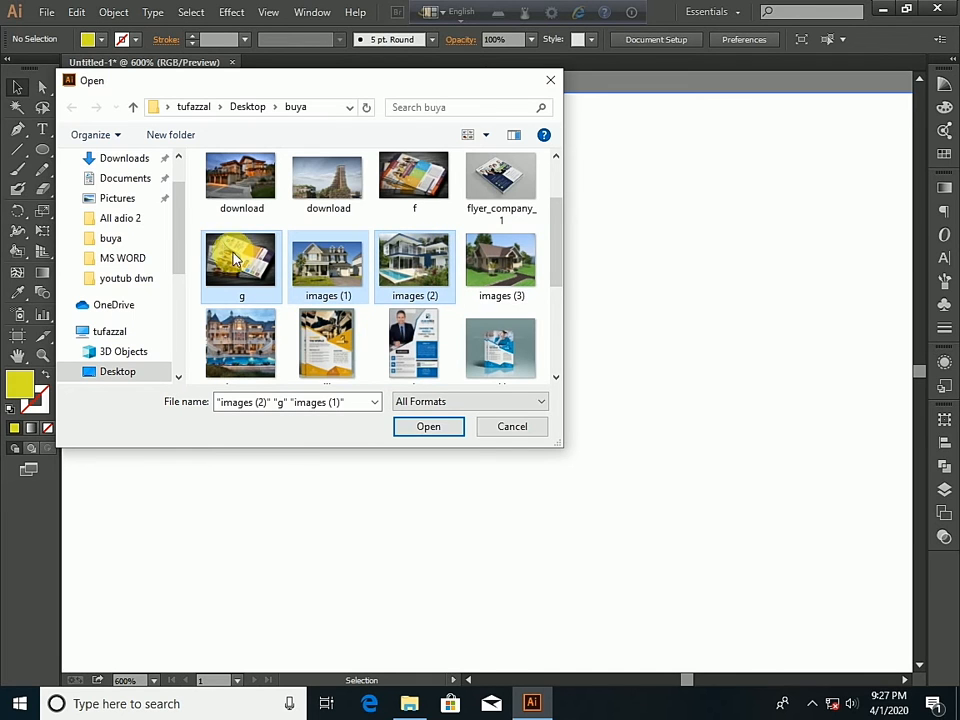
left_click(453, 429)
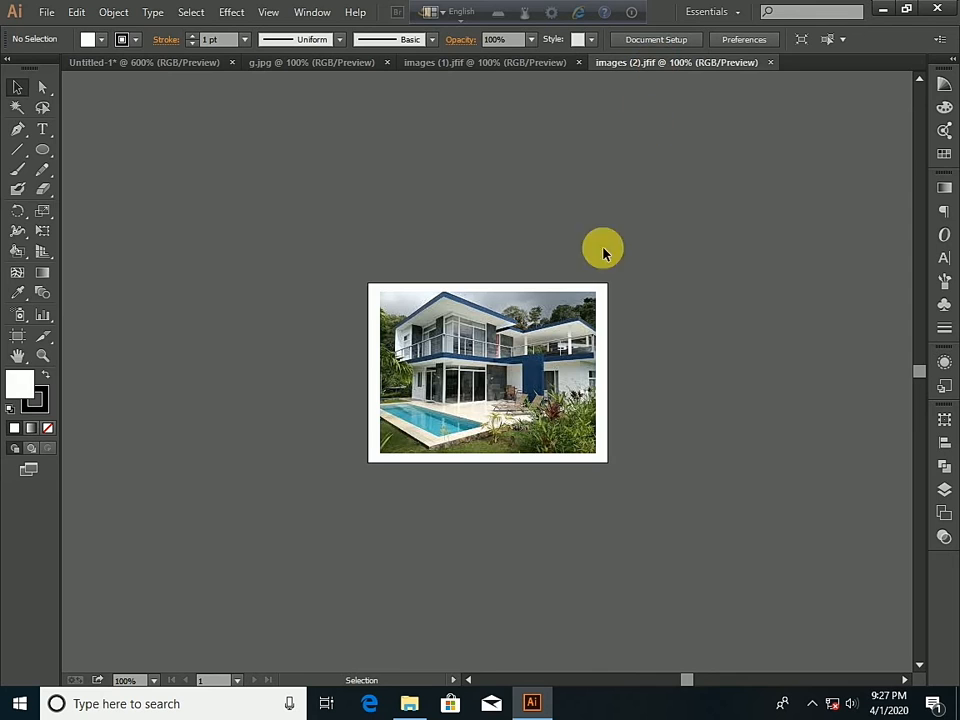
- Transfer the pool house picture from images (2).jfif into Untitled-1, place it left of the artboard and scale it down proportionally
left_click(543, 372)
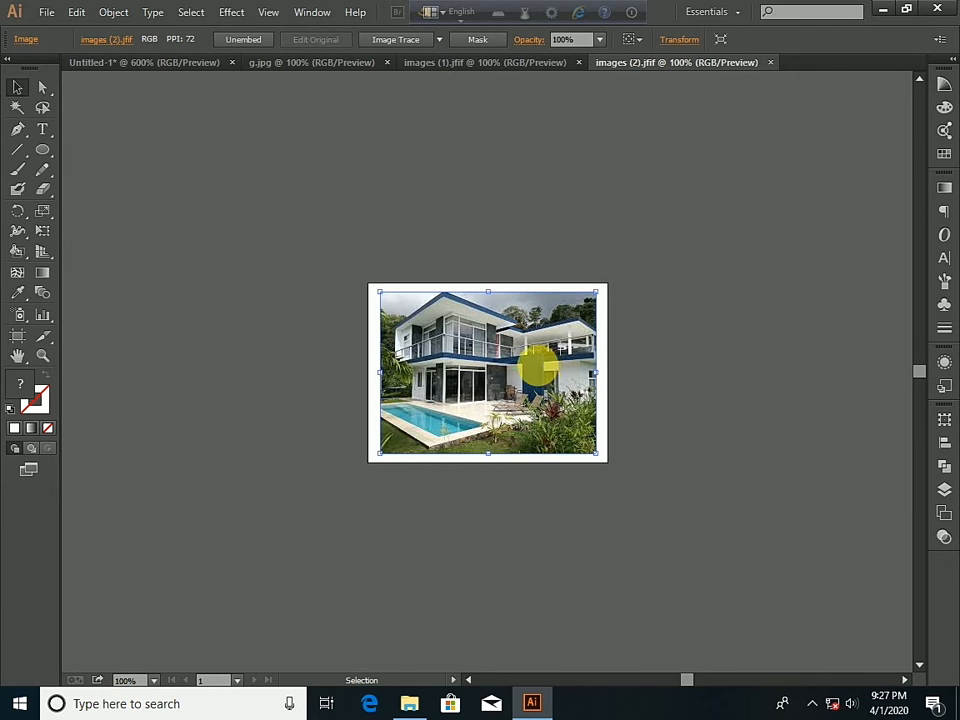
left_click_drag(540, 370, 401, 357)
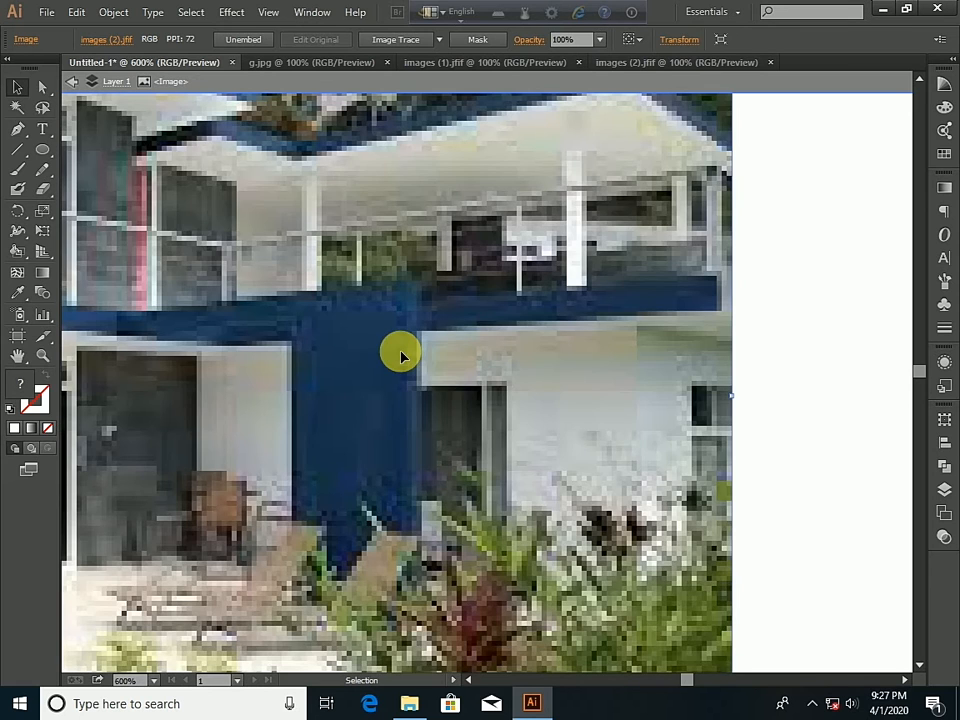
scroll(535, 422, "down", 6)
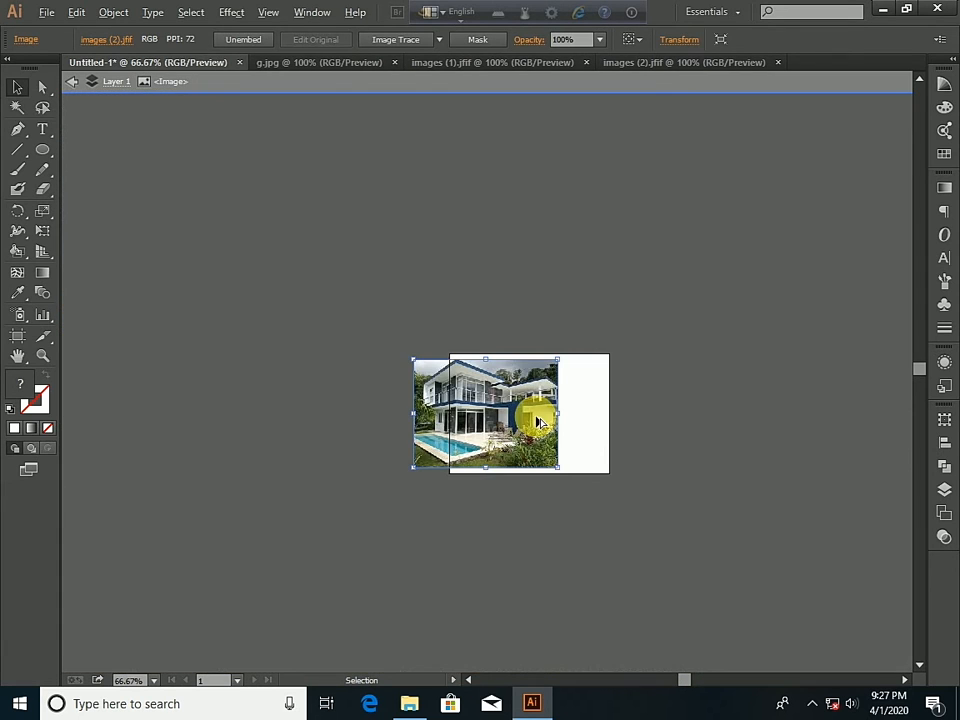
left_click_drag(499, 403, 278, 352)
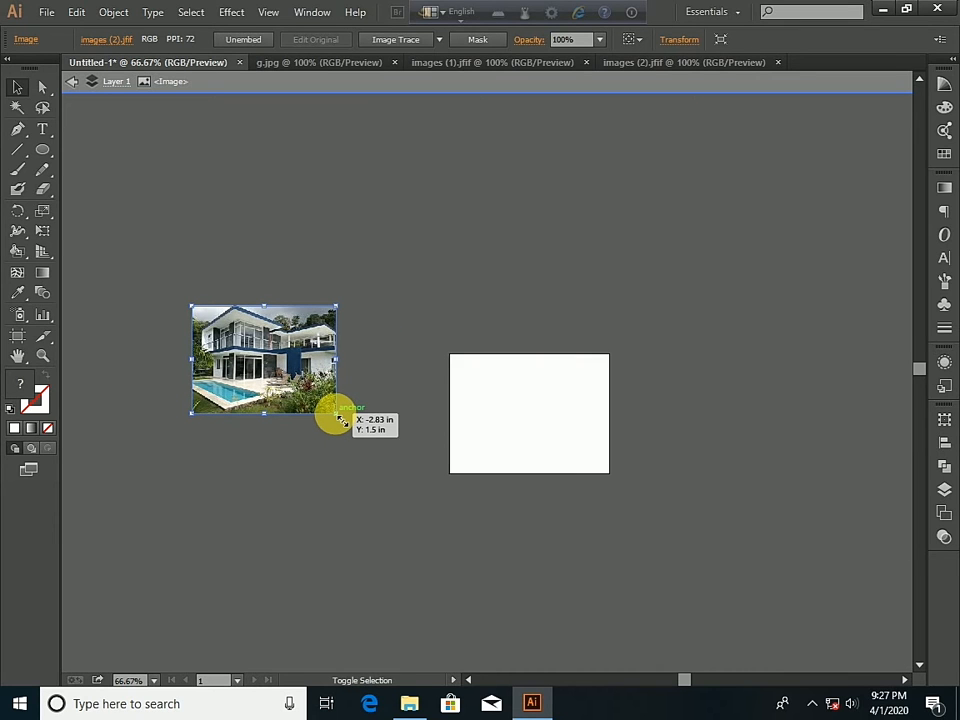
left_click_drag(338, 416, 321, 402)
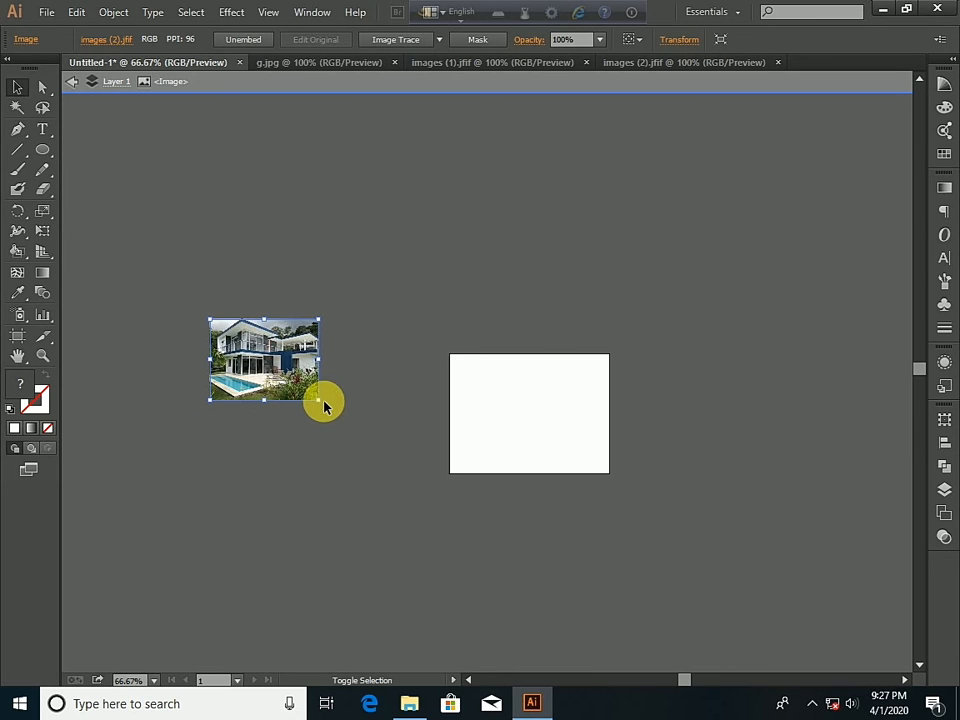
- Transfer the house picture from images (1).jfif into Untitled-1, scale it down and place it above the pool house picture
left_click(547, 63)
left_click_drag(526, 390, 278, 192)
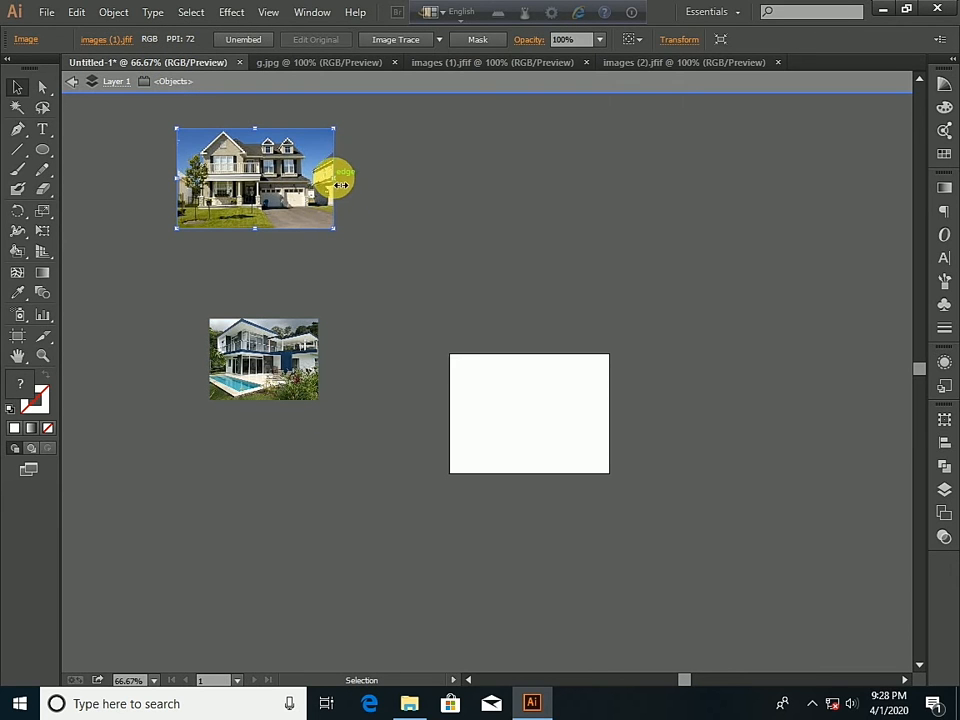
left_click_drag(341, 184, 268, 246)
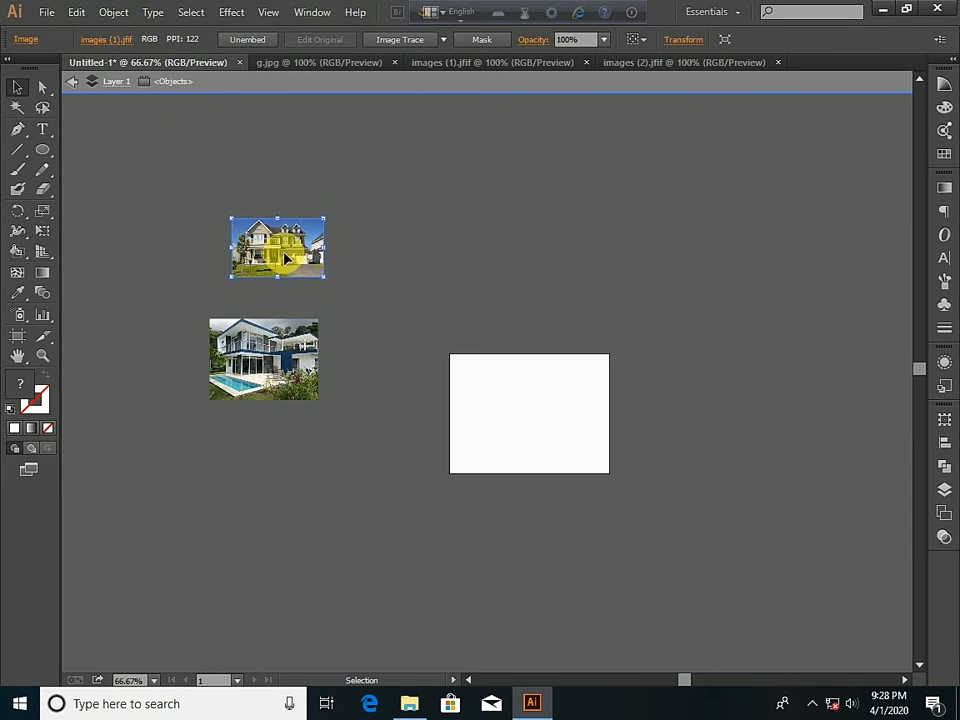
- Transfer the flyer picture from g.jpg into Untitled-1 and scale it down to about the pool house picture's size
left_click(370, 62)
left_click(470, 316)
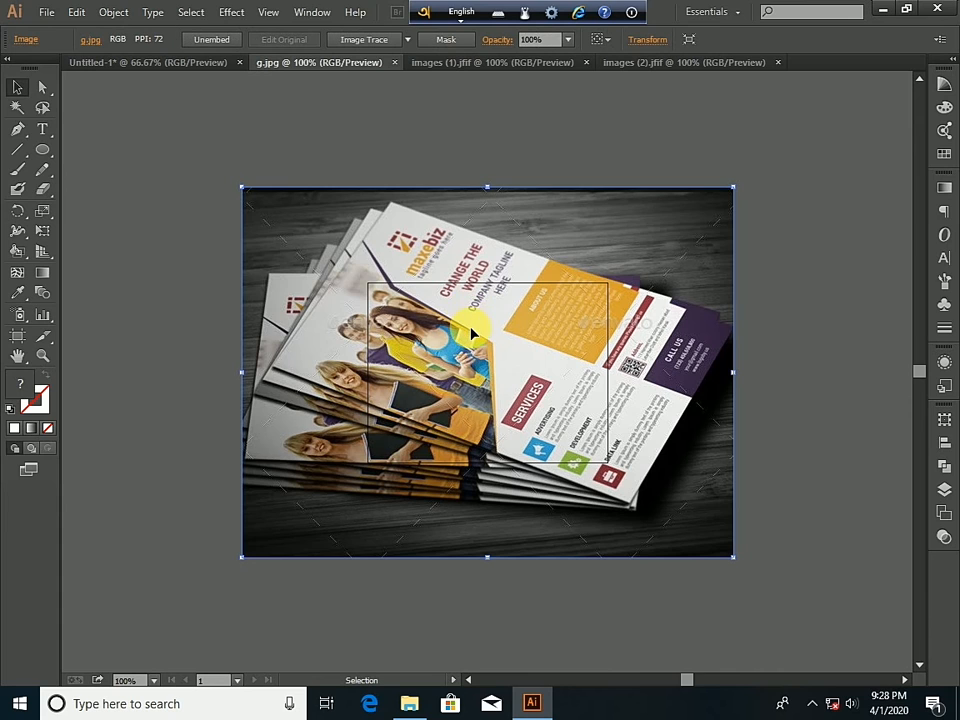
left_click(471, 325, "shift")
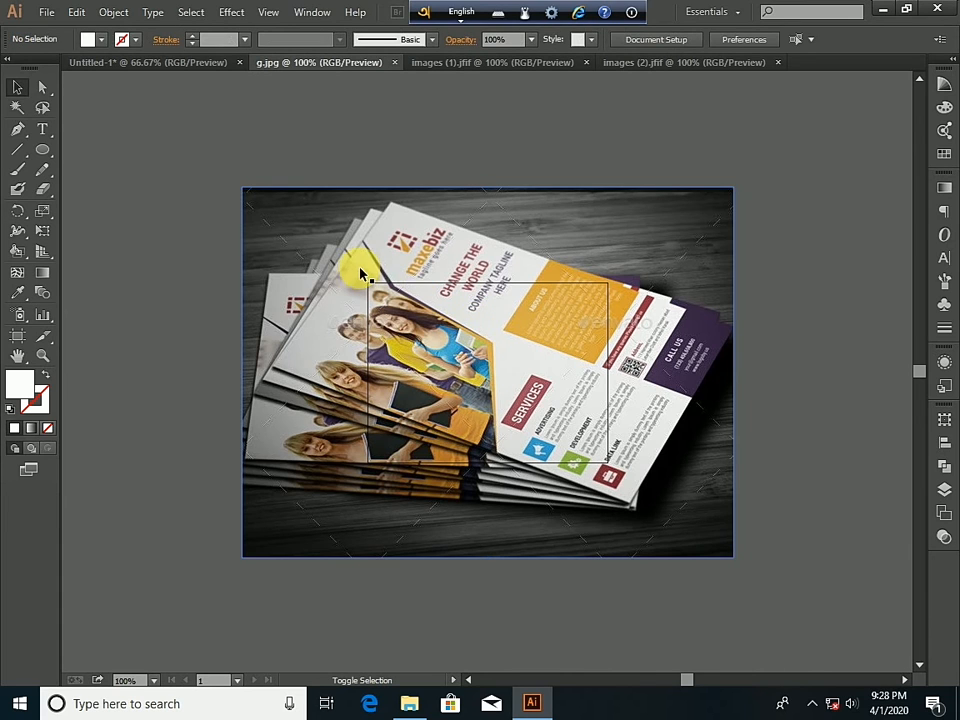
left_click(471, 350)
left_click_drag(467, 315, 251, 187)
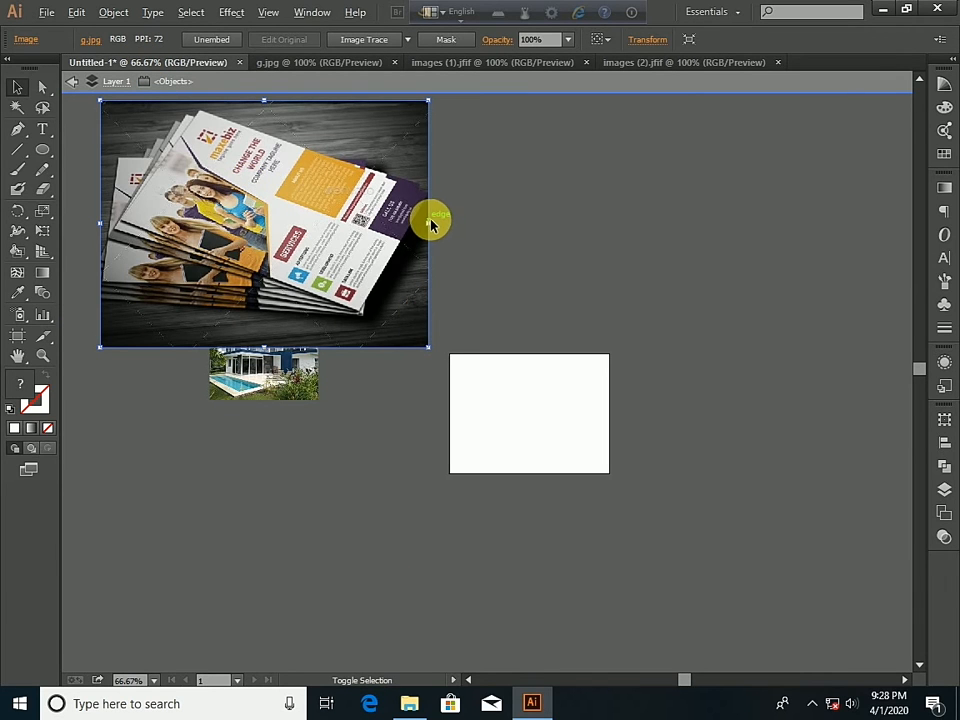
left_click_drag(432, 231, 320, 228)
- Arrange the three pictures in a column left of the artboard, with the flyer on top and the pool house at the bottom
left_click_drag(264, 214, 262, 158)
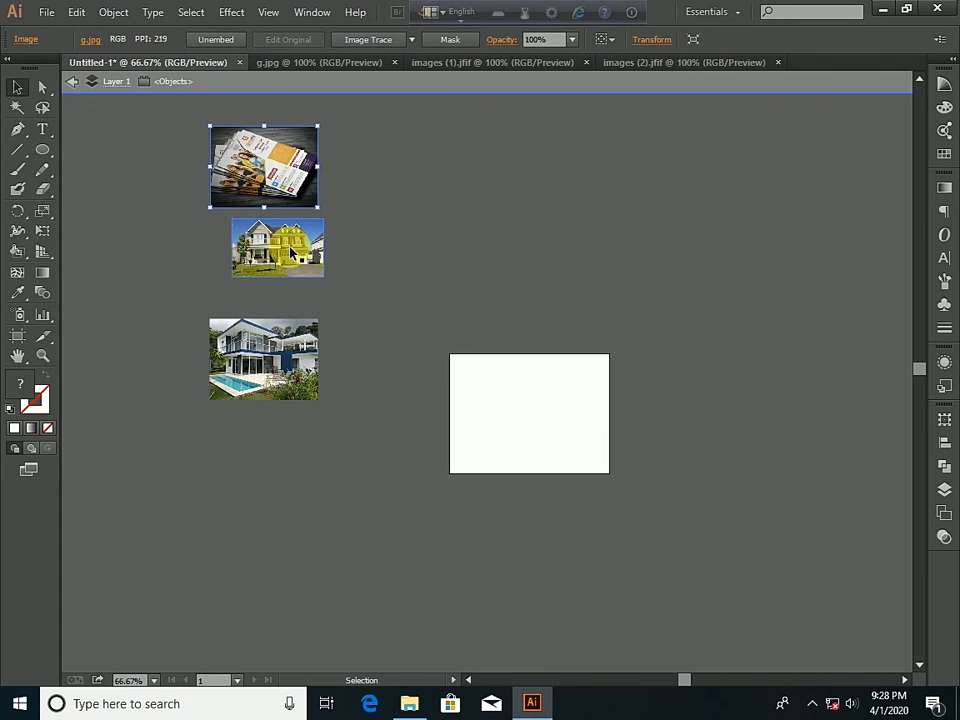
left_click_drag(292, 266, 273, 260)
mouse_move(259, 330)
left_mouse_down()
mouse_move(253, 347)
mouse_move(270, 350)
left_mouse_up()
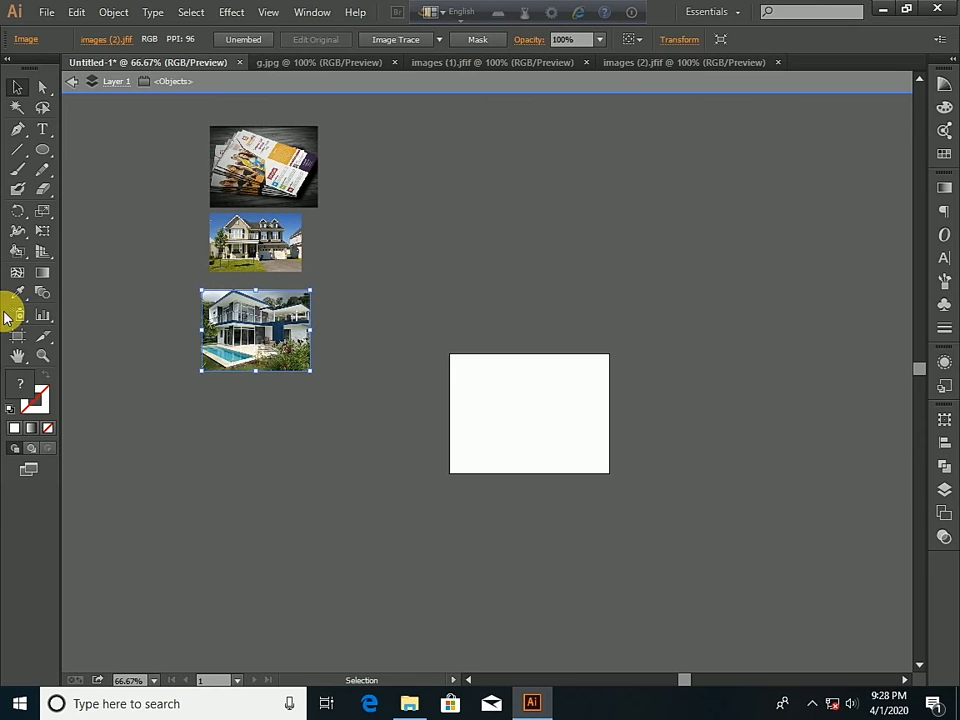
- Display the perspective grid and lower its vertical extent to just above the artboard's top edge
left_click(43, 254)
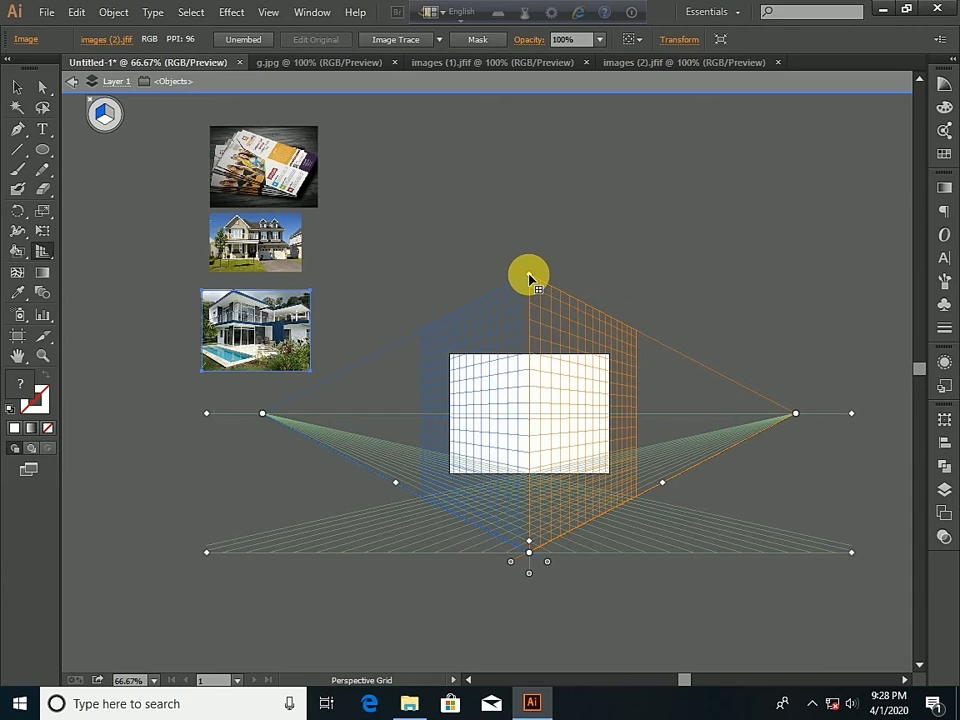
left_click_drag(529, 275, 529, 333)
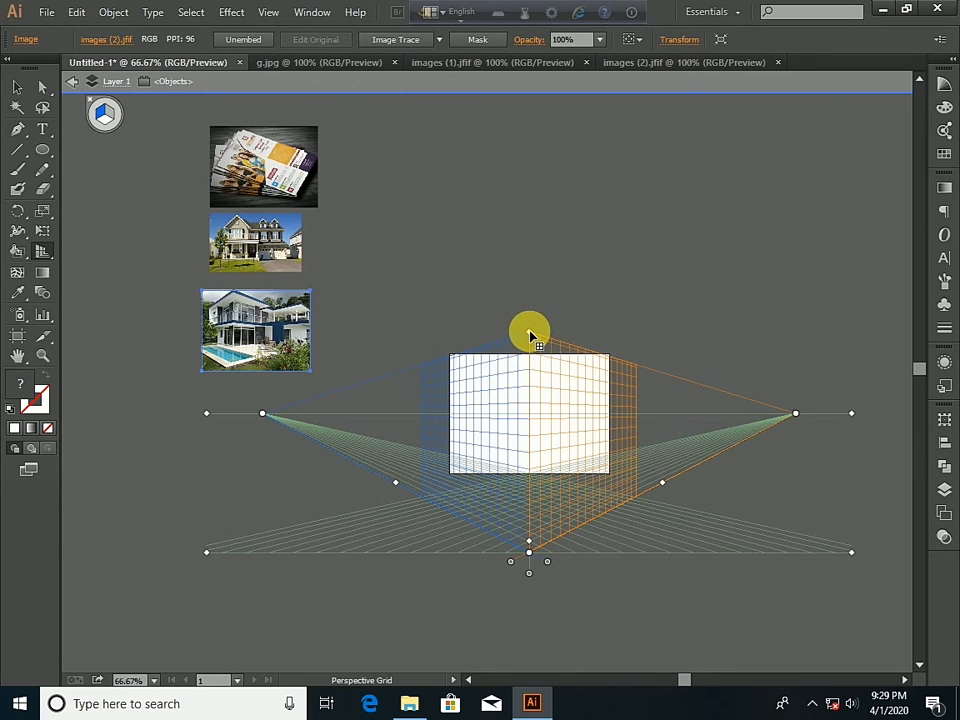
- Lower the perspective grid's vertical extent to just above the horizon line and draw a full-height yellow rectangle on the left grid plane
left_click_drag(530, 335, 531, 421)
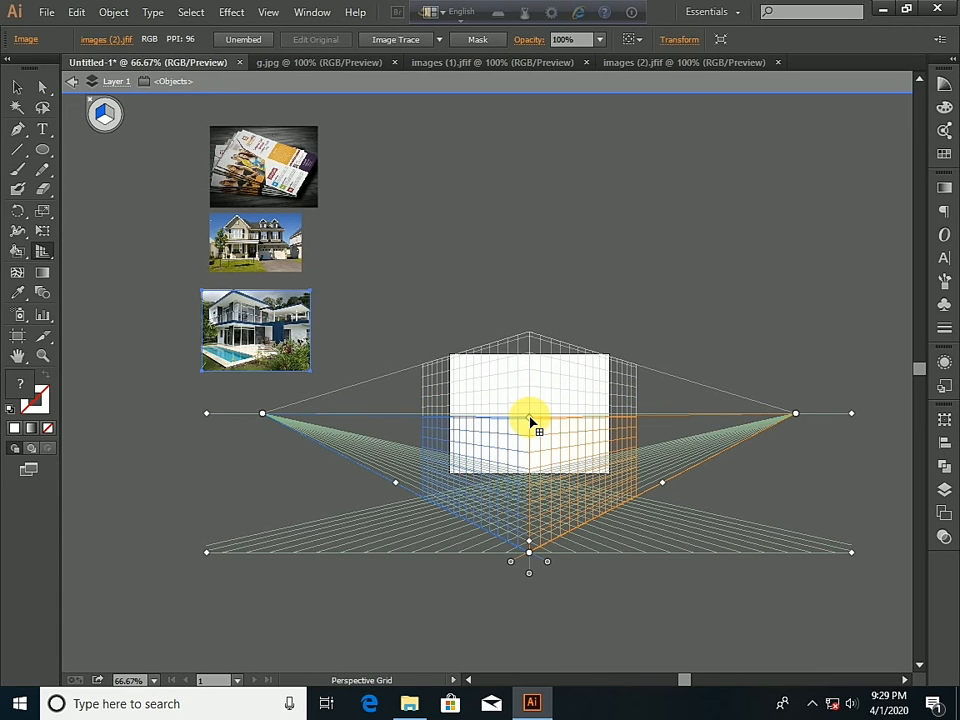
left_click_drag(530, 418, 530, 405)
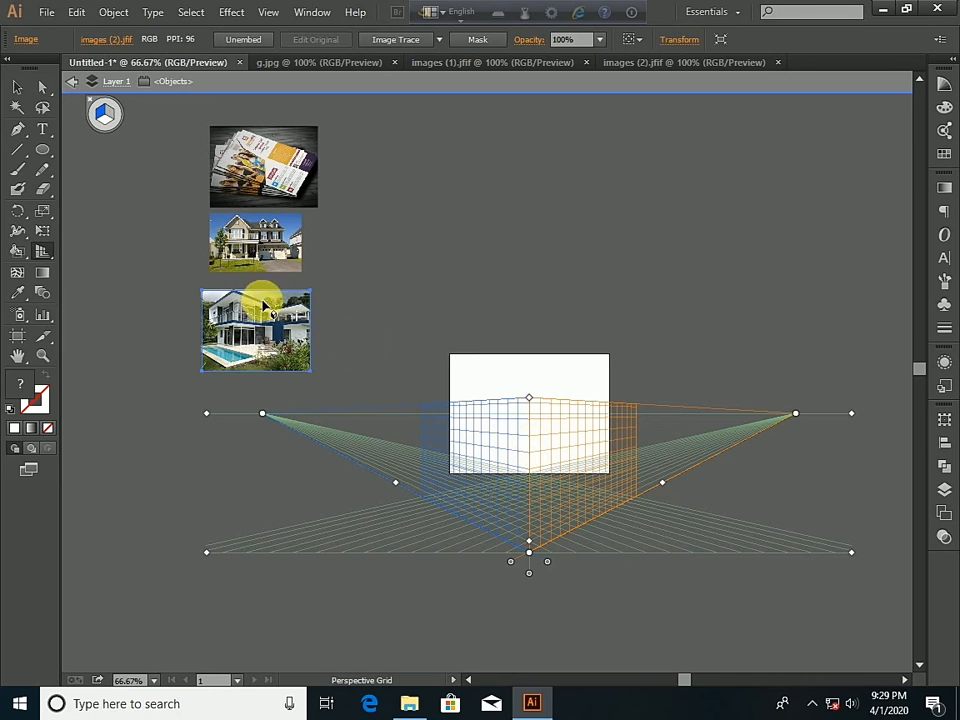
left_click_drag(42, 150, 104, 156)
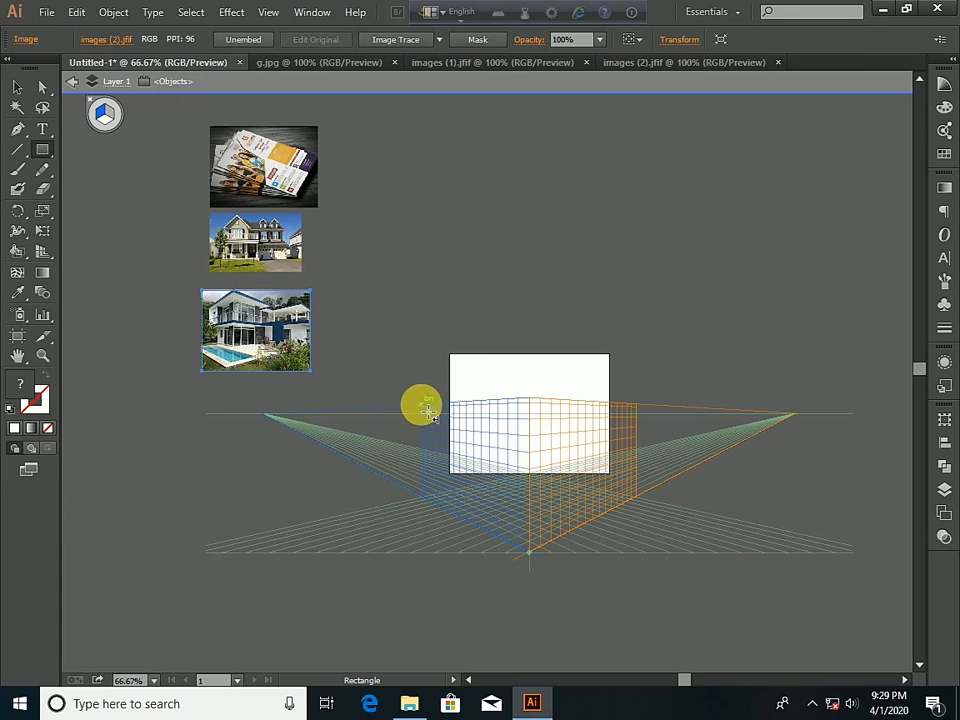
left_click_drag(427, 409, 533, 550)
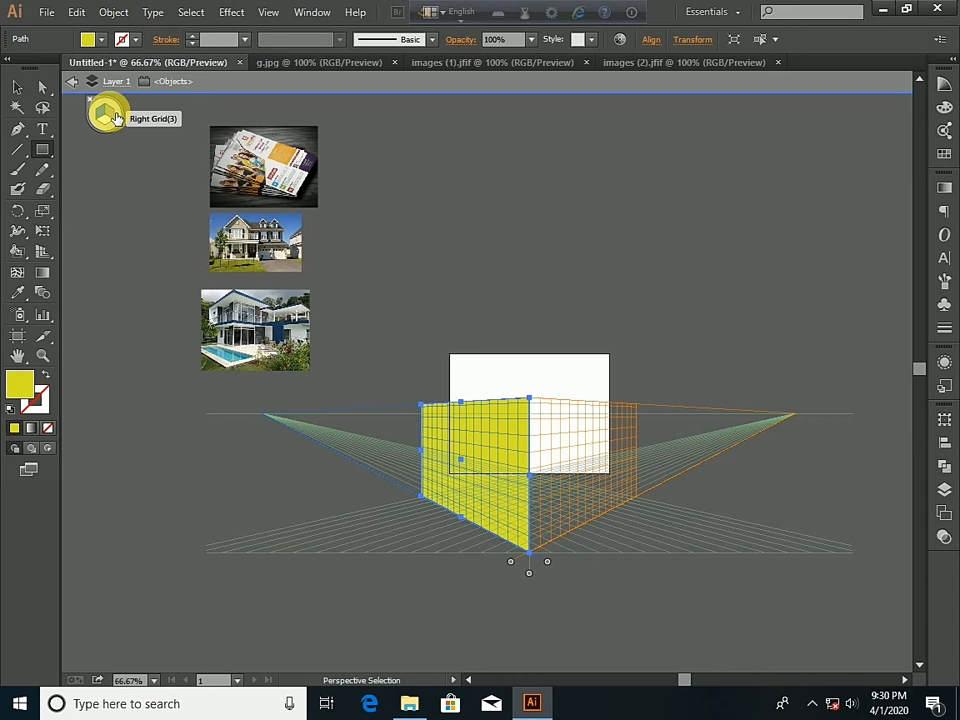
- Draw a full-height yellow rectangle on the right grid plane, from the central edge to about half the plane's width
left_click(116, 118)
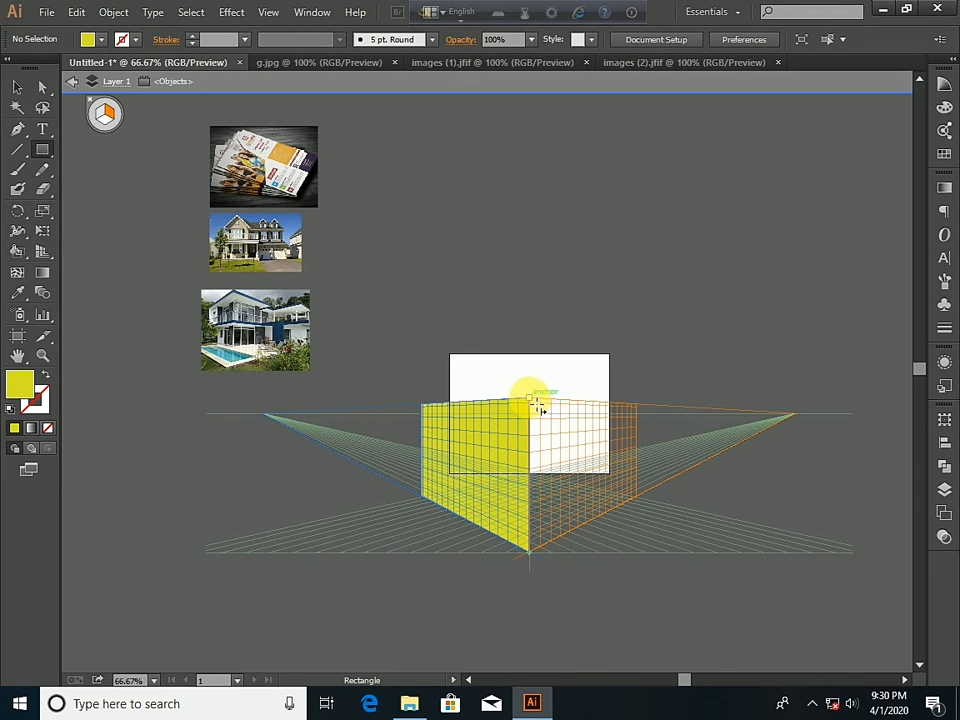
left_click_drag(537, 405, 585, 521)
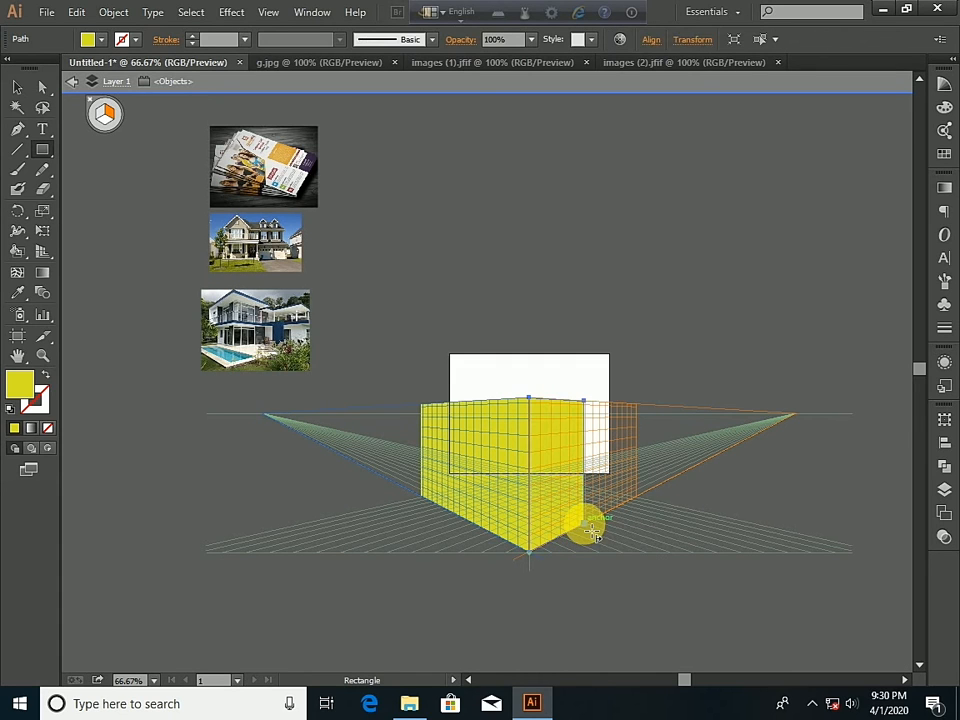
scroll(620, 660, "up", 3)
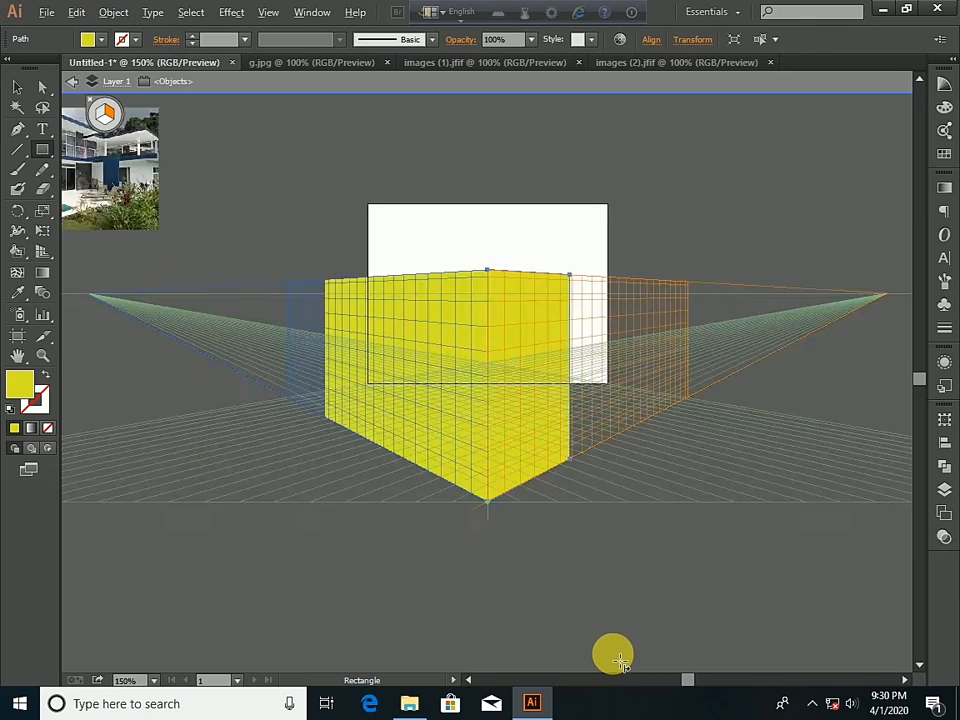
left_click_drag(452, 231, 543, 484)
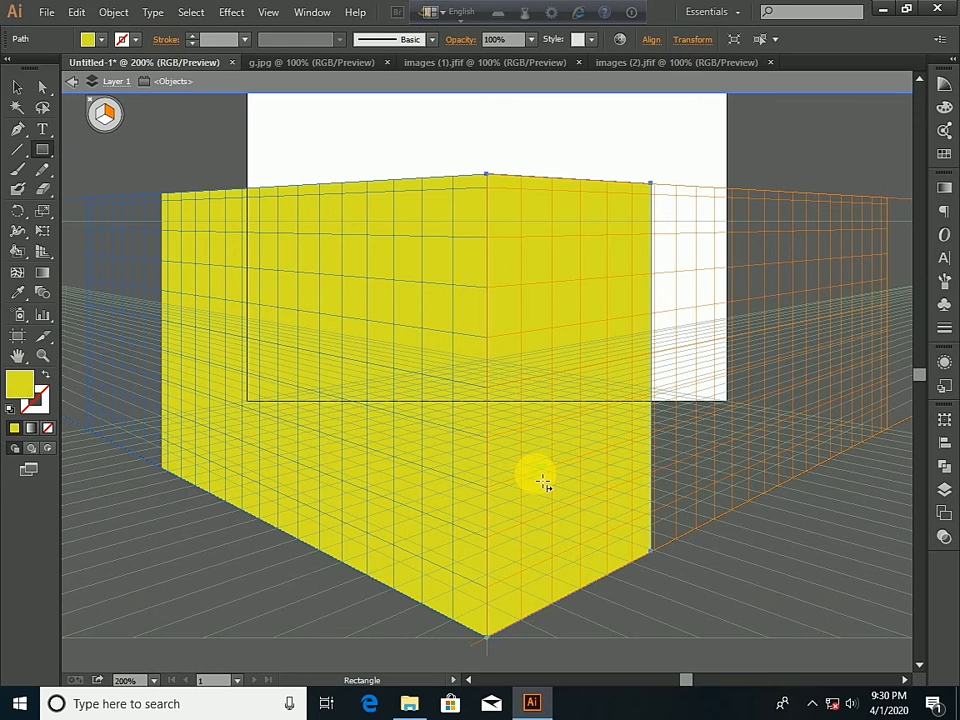
scroll(543, 484, "down", 3)
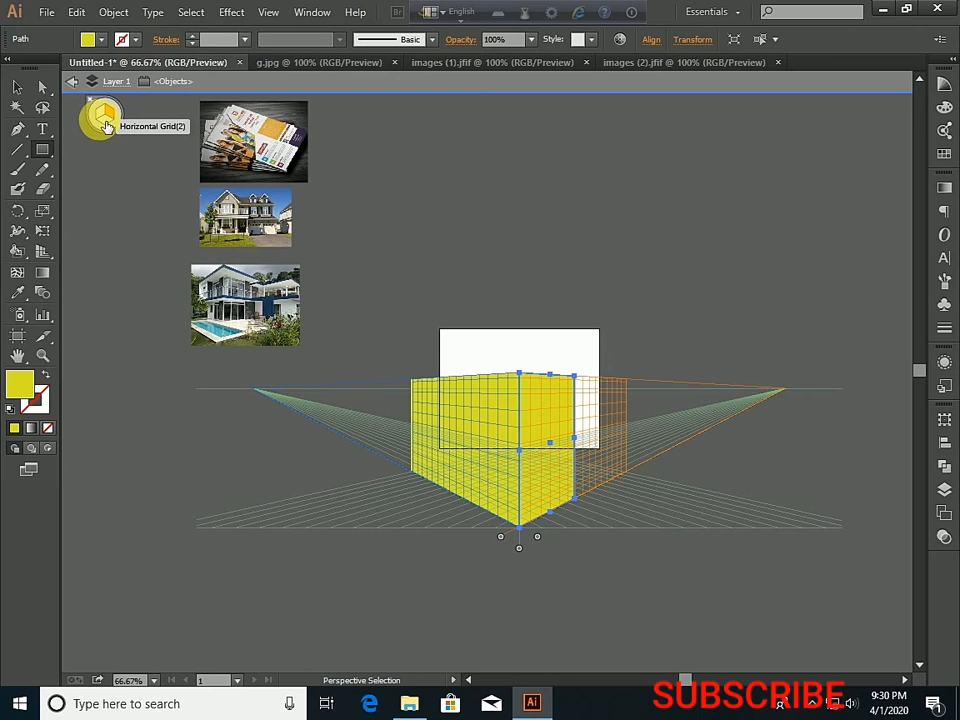
- Draw a yellow rectangle about 4139 by 1566 pt on the horizontal grid plane, spanning the outer top corners of the two side faces
left_click(106, 125)
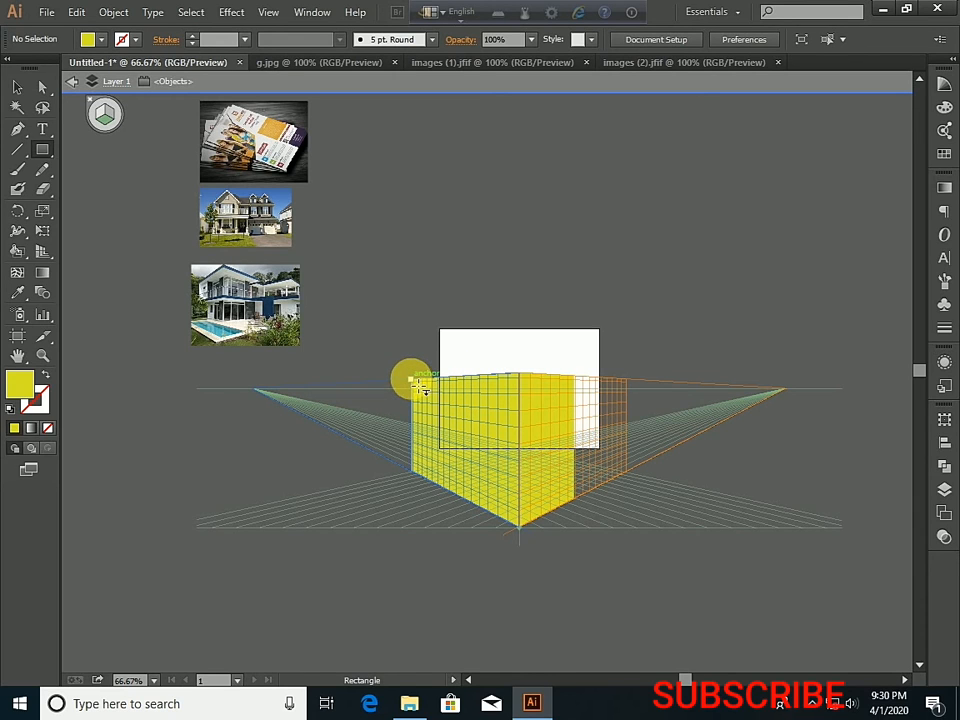
left_click_drag(421, 388, 580, 381)
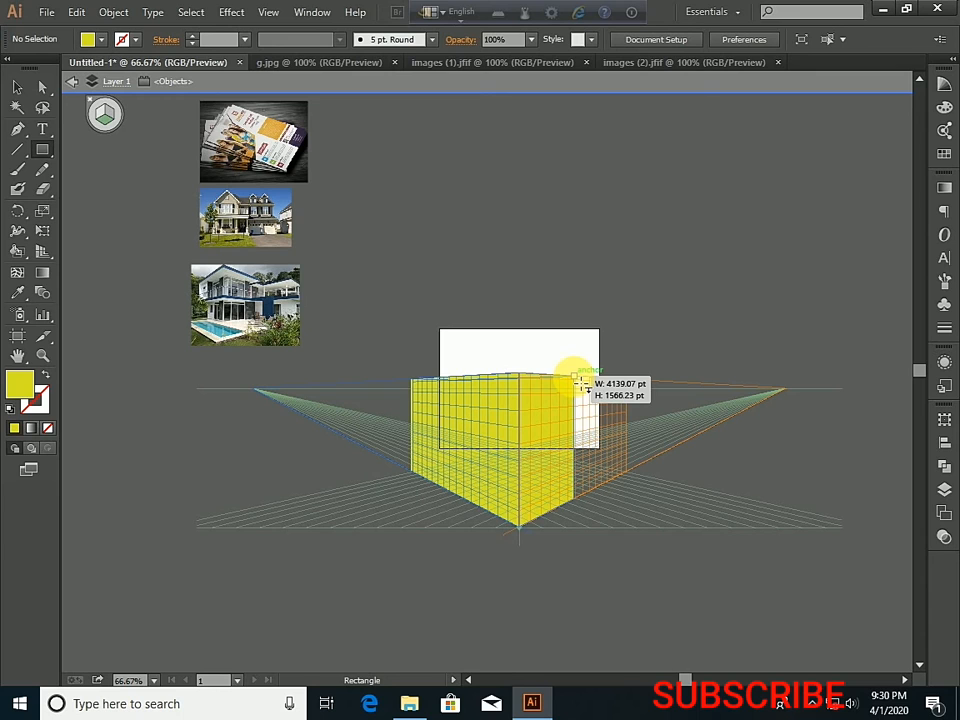
left_click_drag(582, 383, 585, 385)
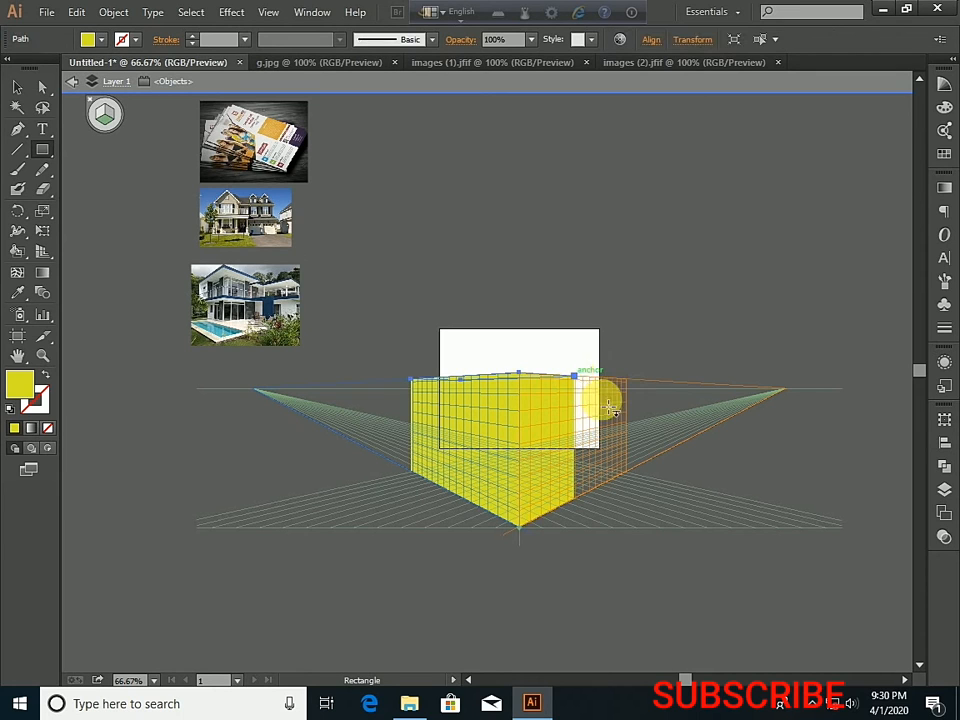